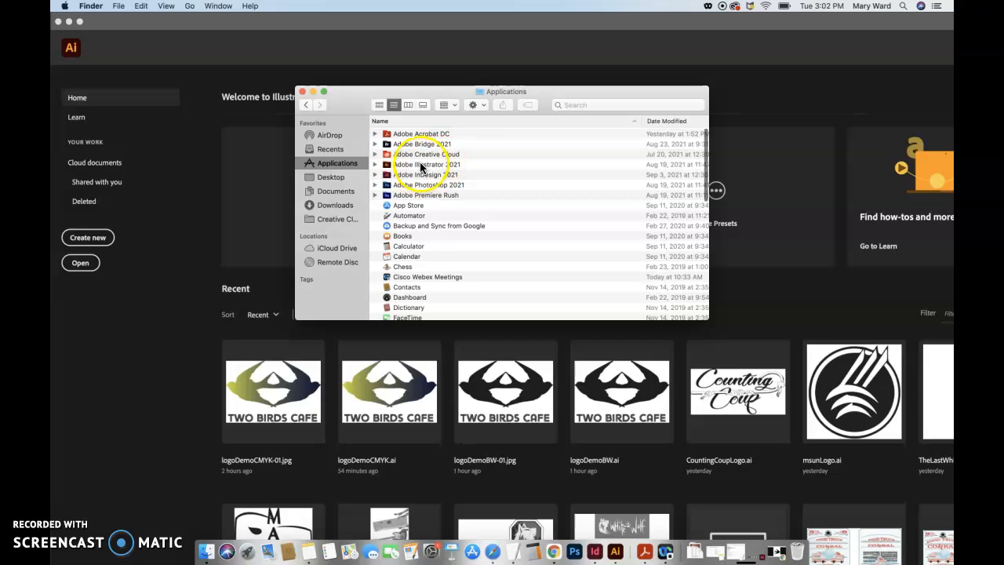
Launch Adobe Illustrator 2021 from its folder in Applications
click(375, 164)
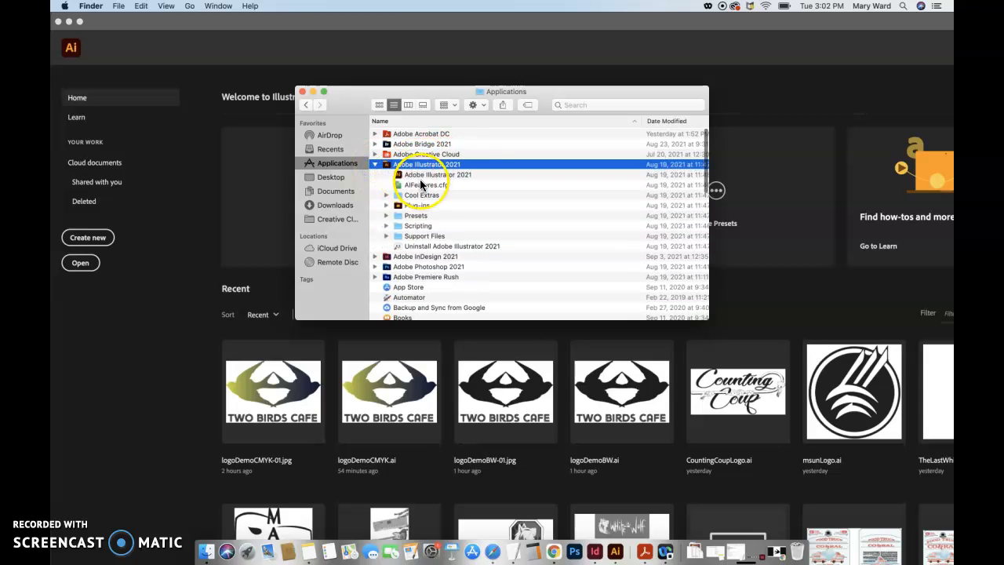
click(428, 175)
click(375, 163)
click(375, 164)
double_click(412, 174)
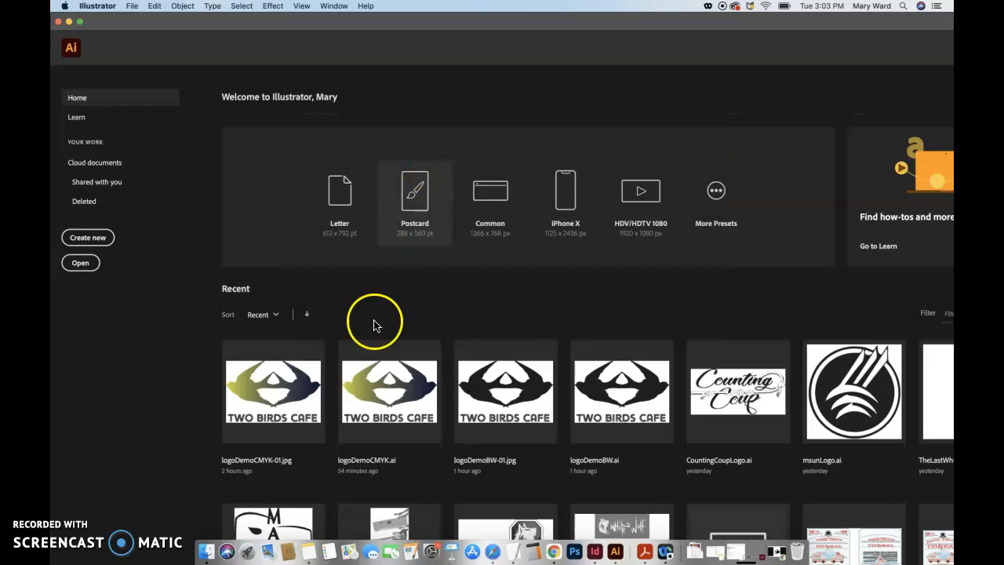
right_click(616, 554)
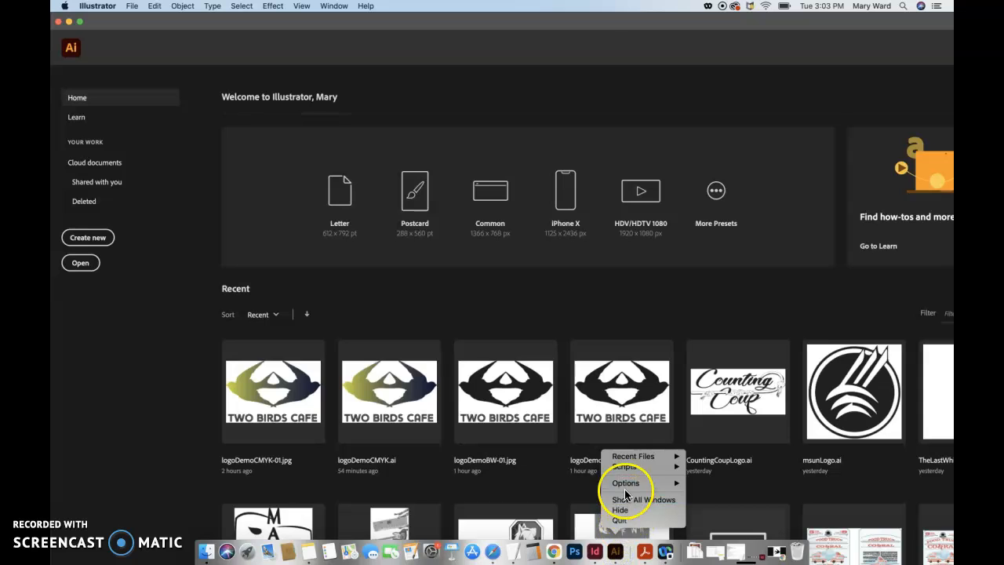
mouse_move(663, 481)
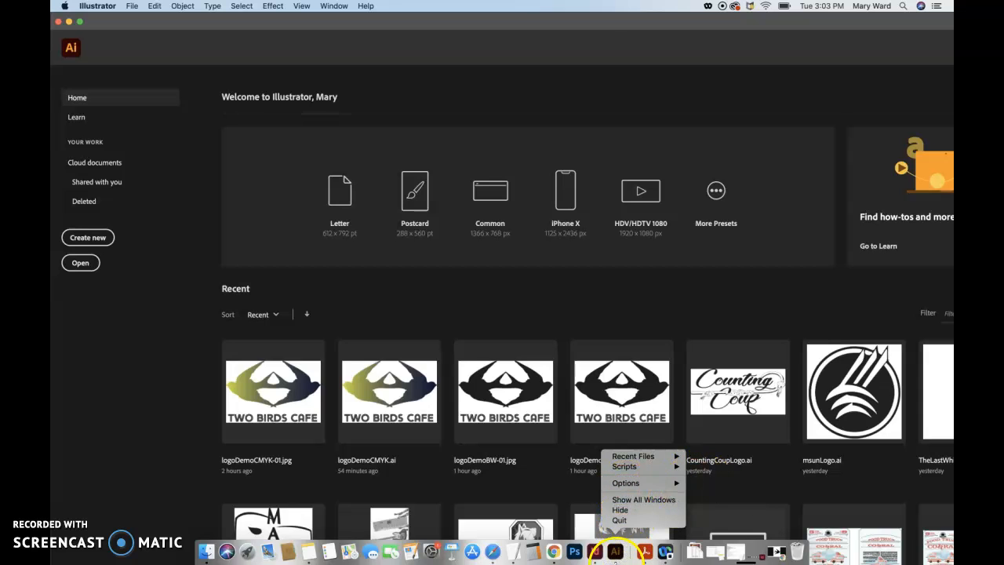
click(628, 557)
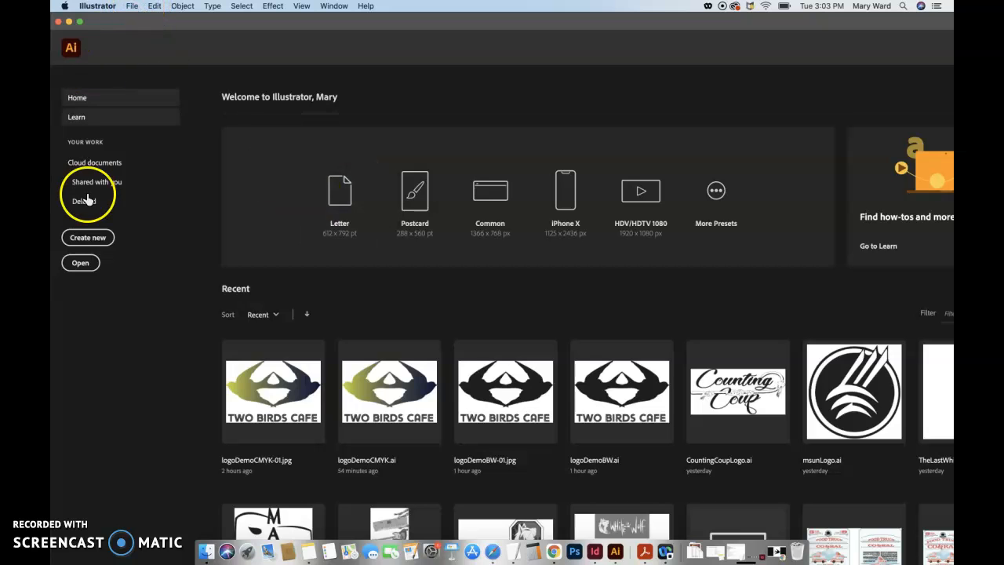
Set up a new print document in inches, 3 in wide by 3 in high
click(99, 240)
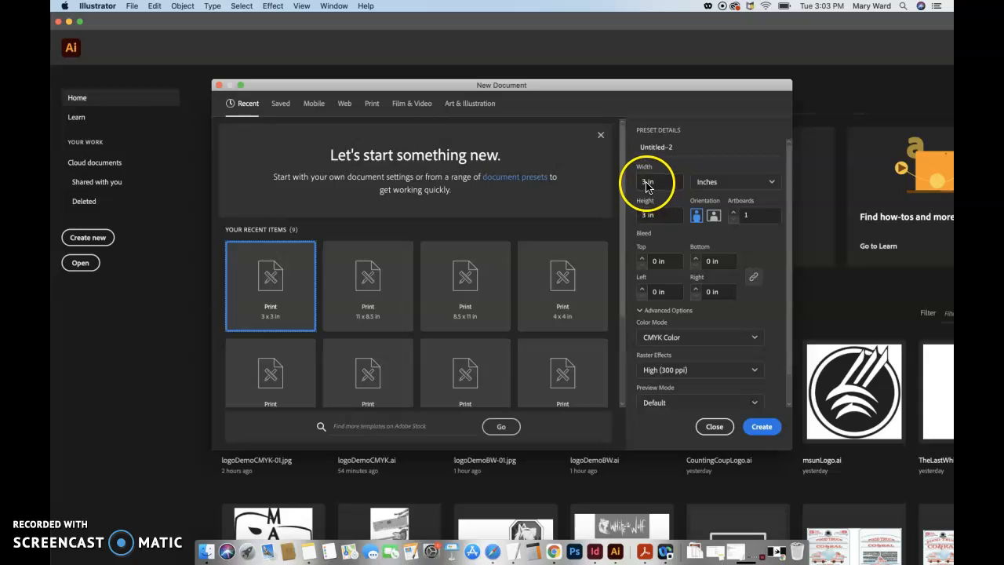
click(371, 105)
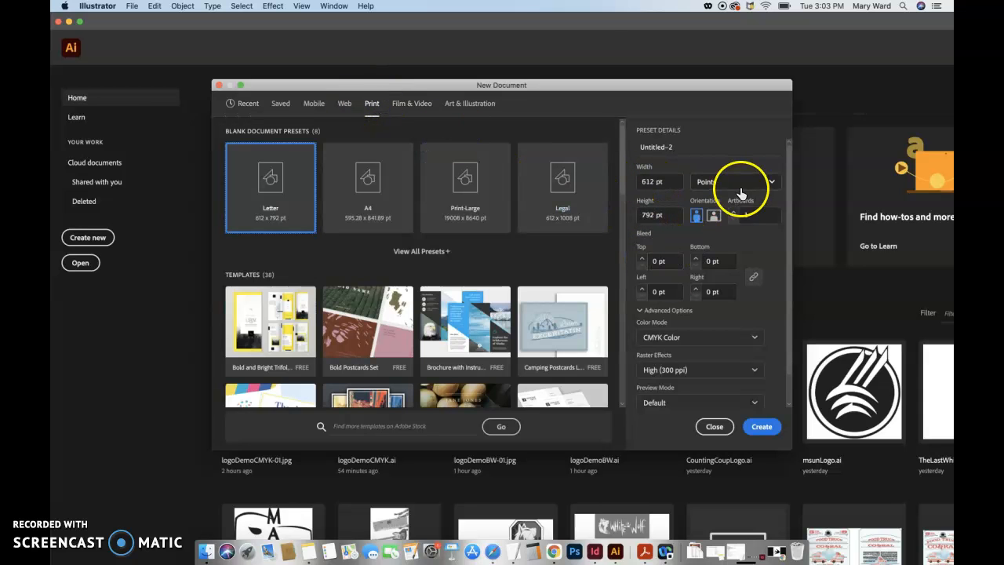
click(735, 185)
click(729, 255)
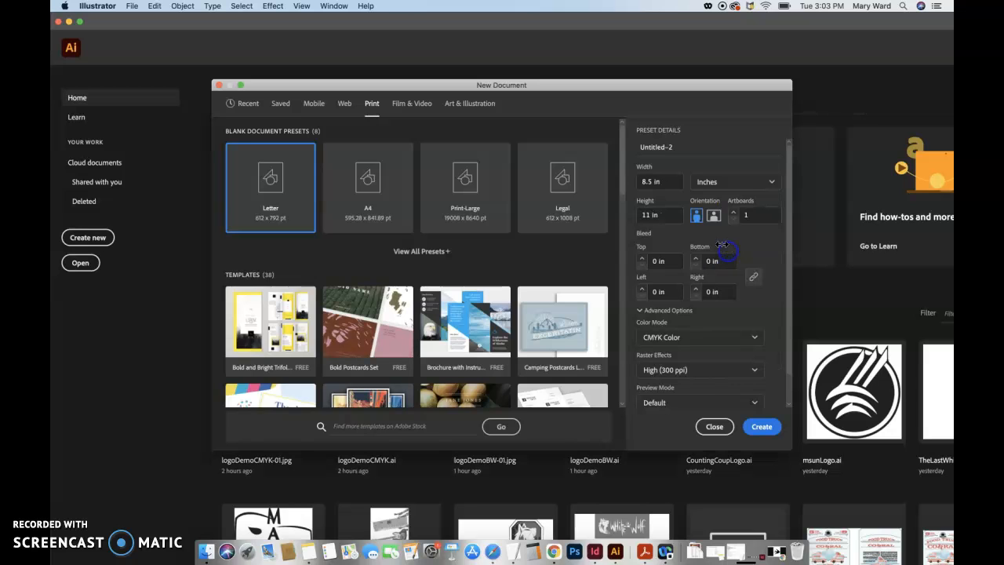
text(3)
click(647, 214)
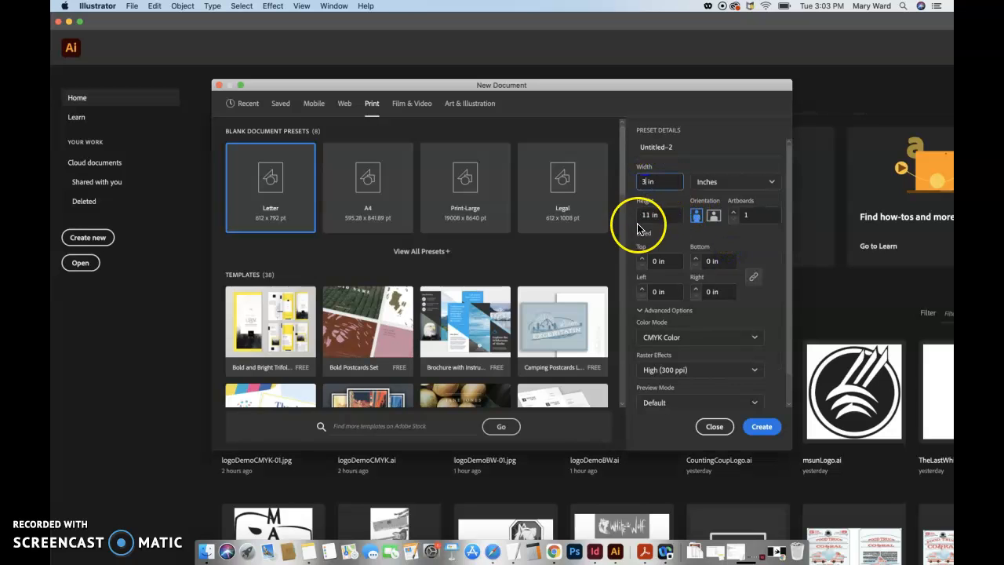
text(3)
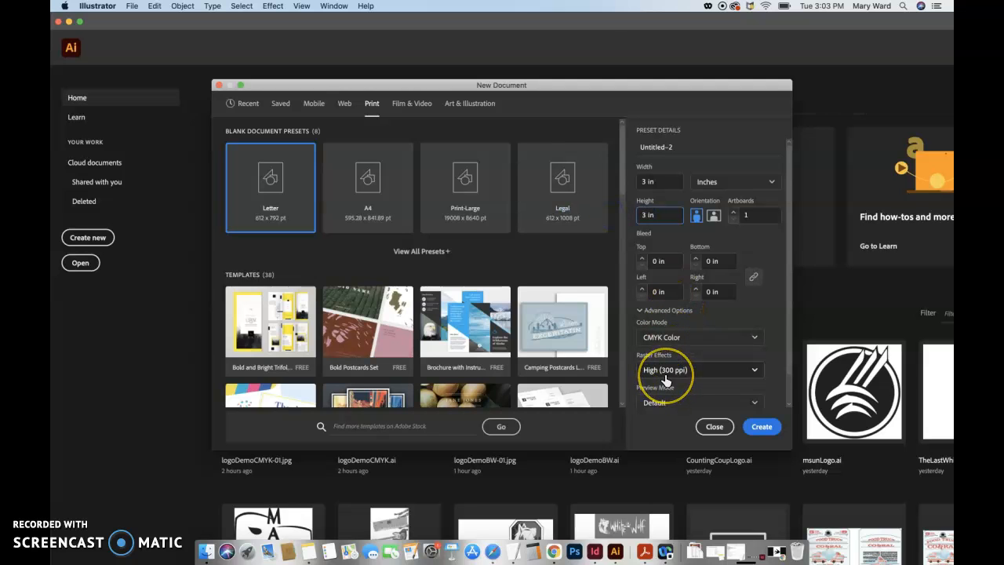
Look through the additional document settings, leave them without changes, and create the new document
scroll(665, 381, down, 2)
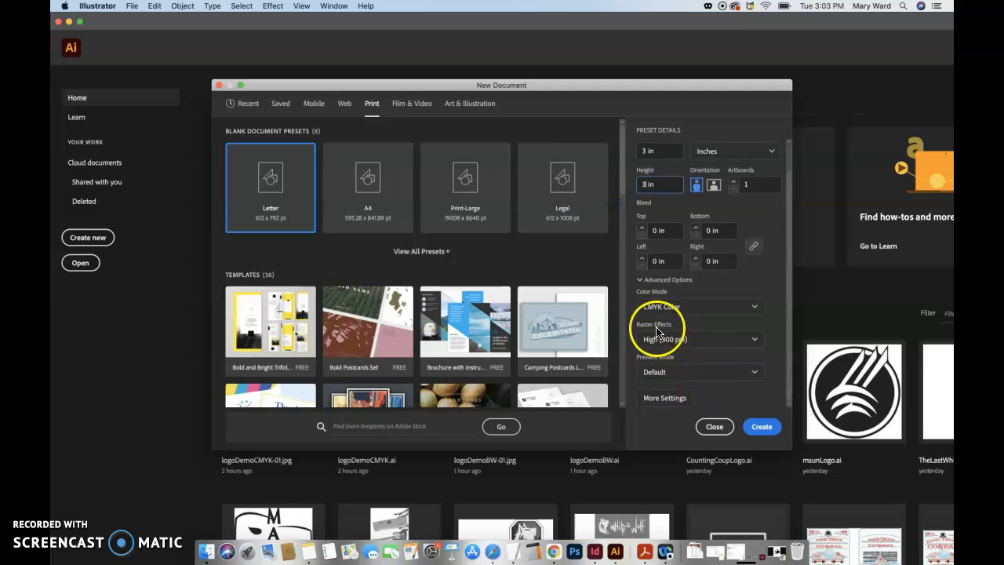
click(683, 397)
click(560, 410)
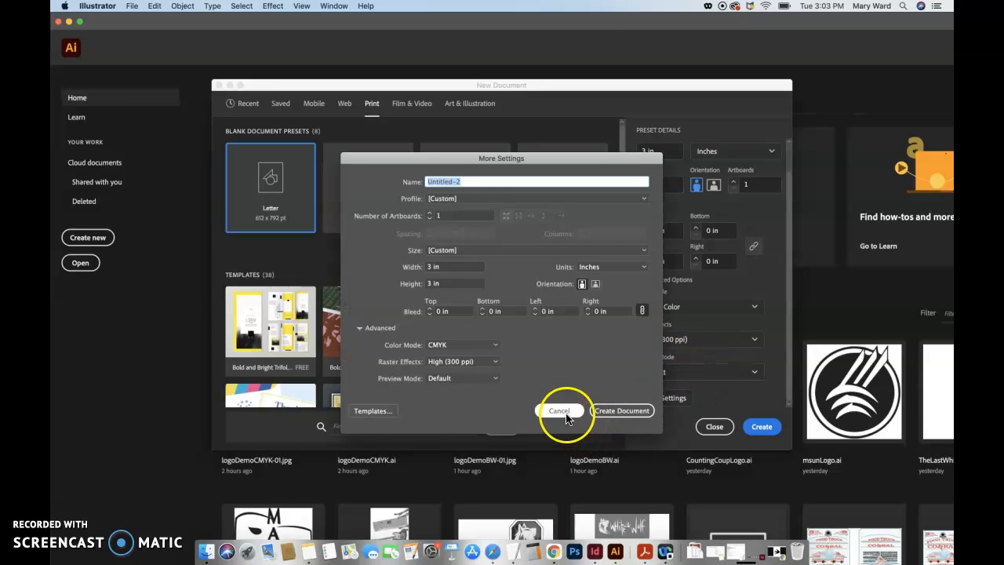
click(757, 428)
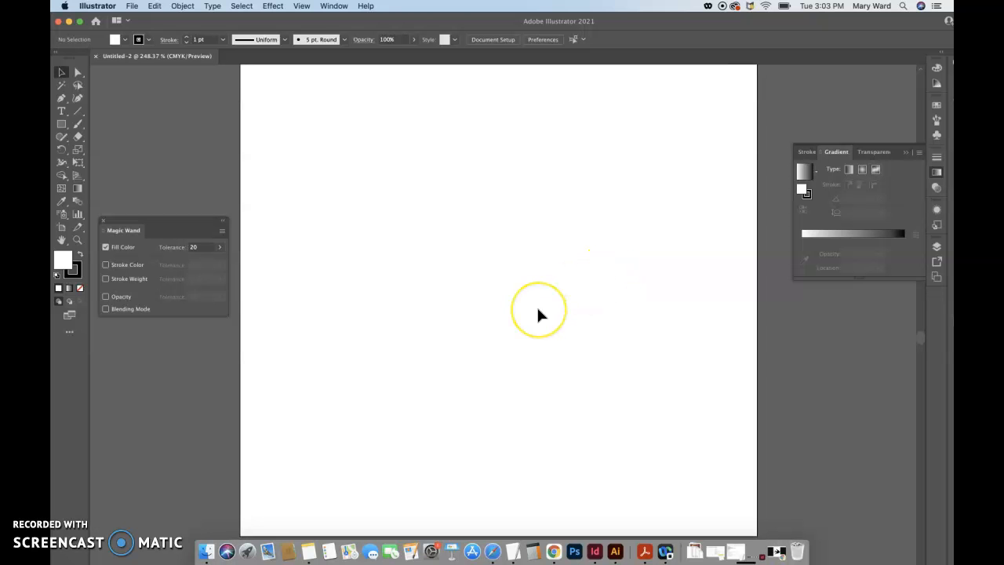
Close the floating Magic Wand panel
key(super+minus)
key(super+minus)
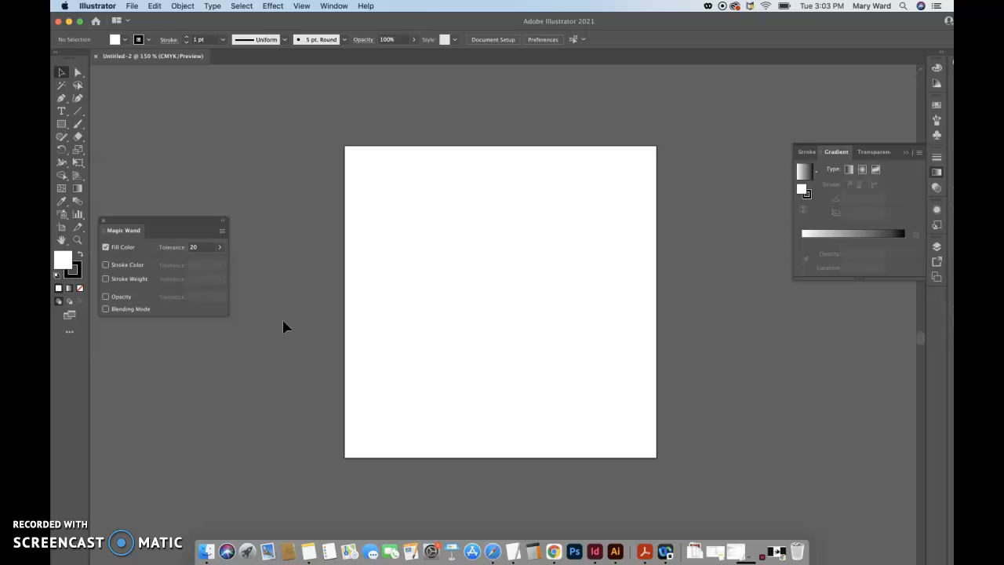
click(103, 222)
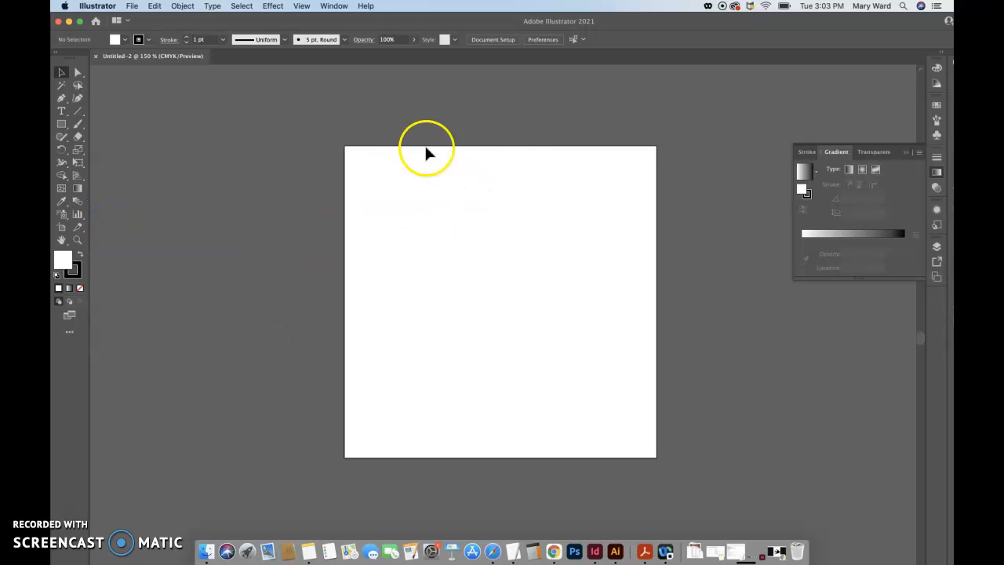
Choose the Essentials Classic workspace and reset it to its default layout
click(334, 6)
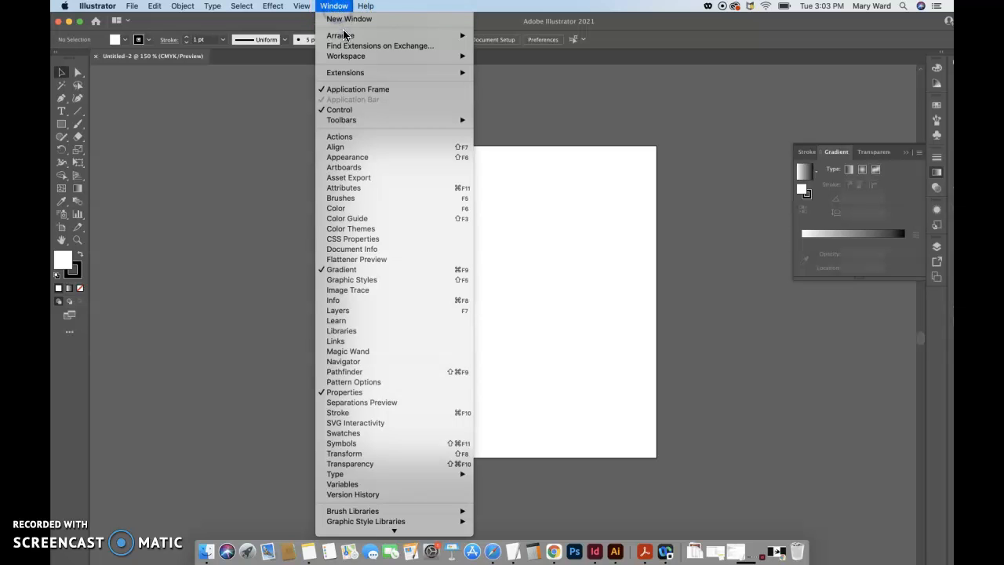
mouse_move(353, 55)
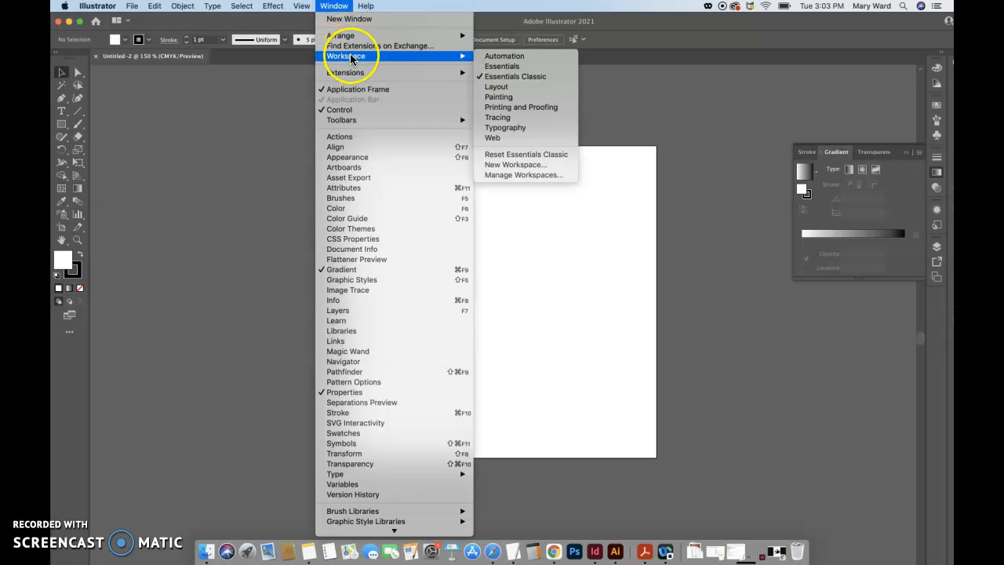
click(533, 84)
click(336, 6)
mouse_move(346, 43)
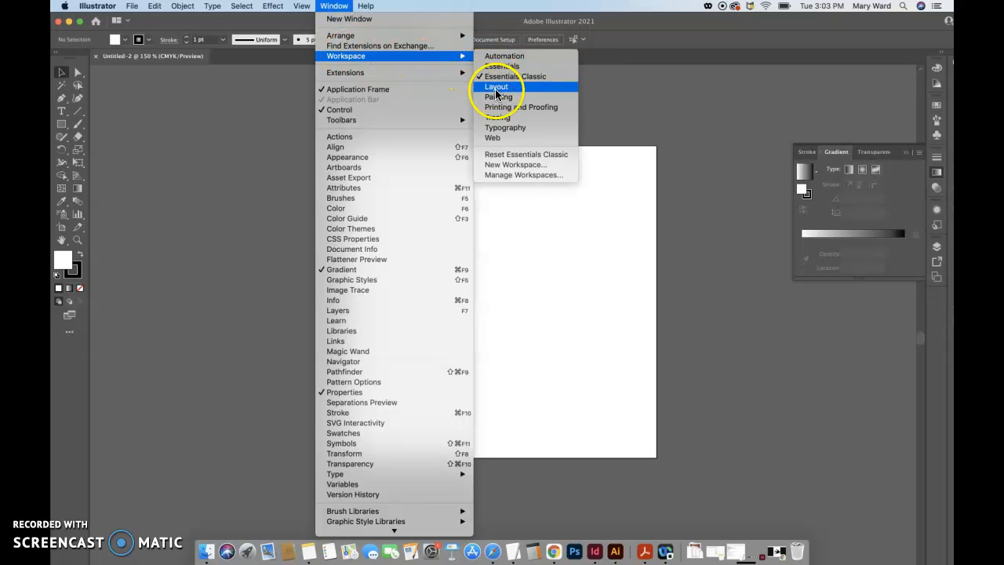
click(503, 156)
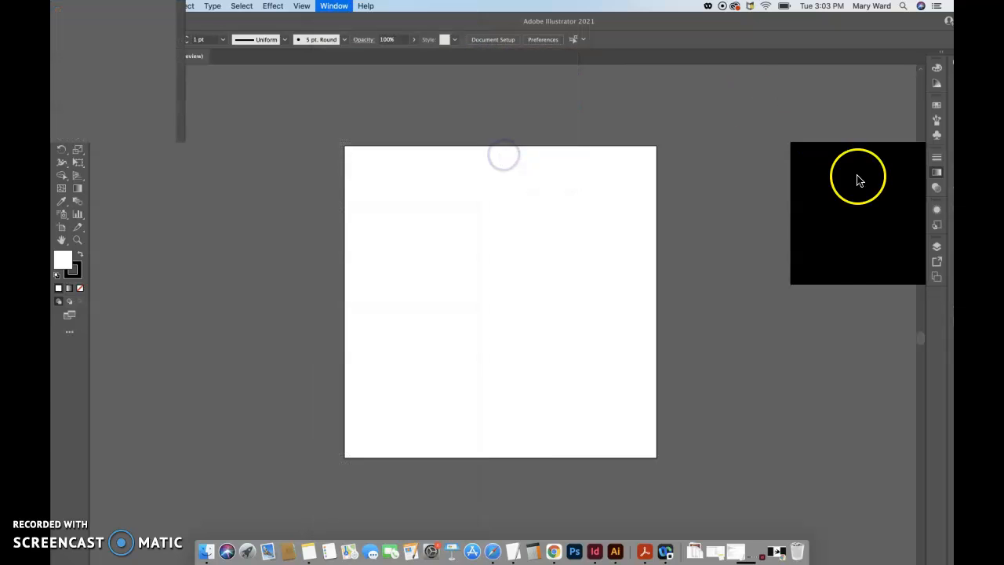
Expand the docked panels to view their contents and collapse them back to icons
click(56, 52)
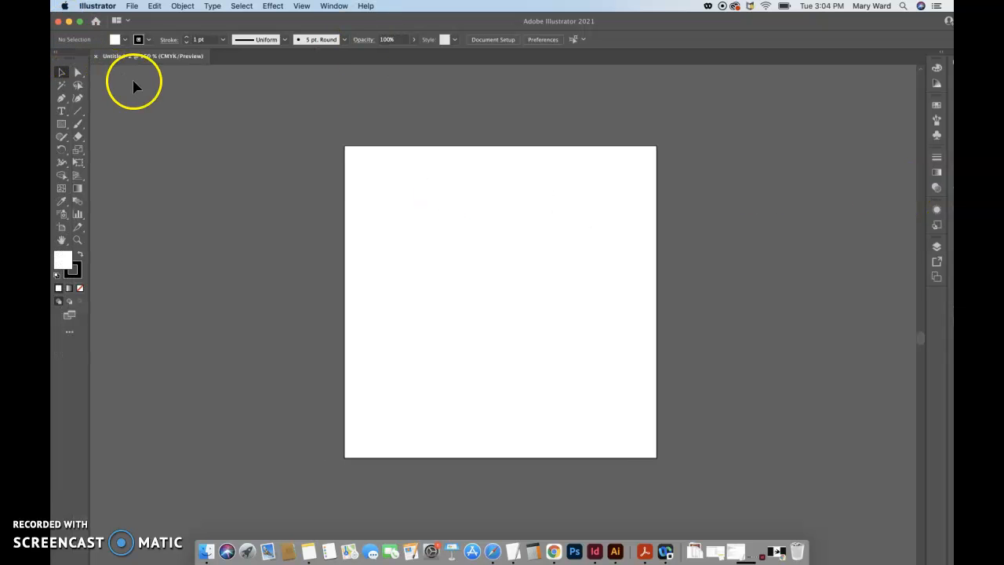
click(942, 55)
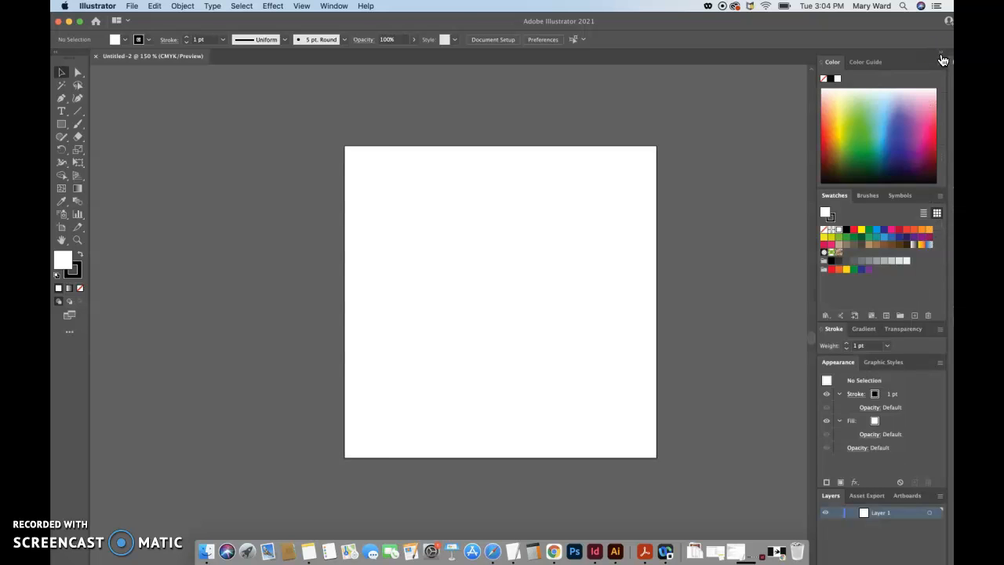
click(942, 58)
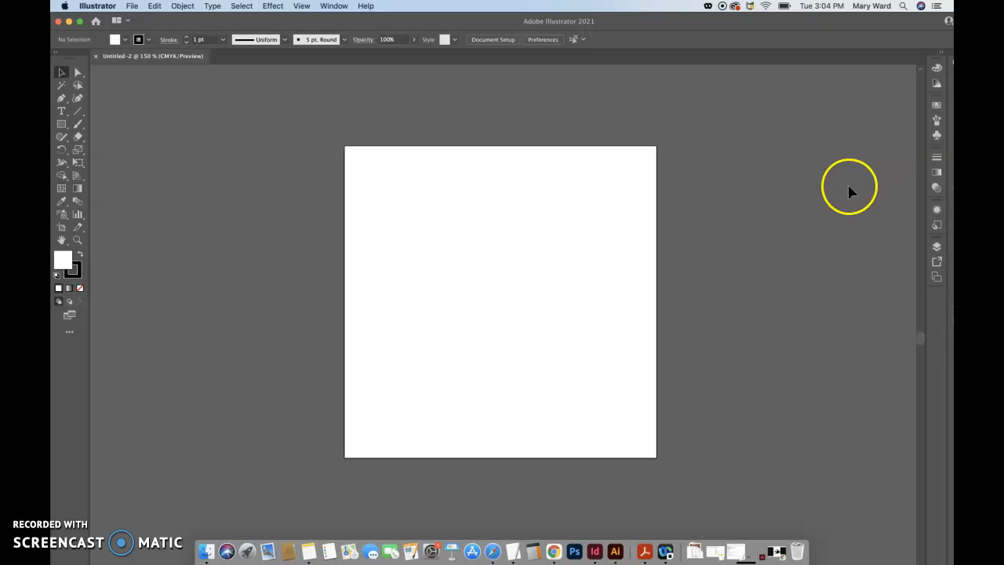
Resize and reposition the application window to fit the screen with the Properties panel in view
drag(900, 31, 748, 31)
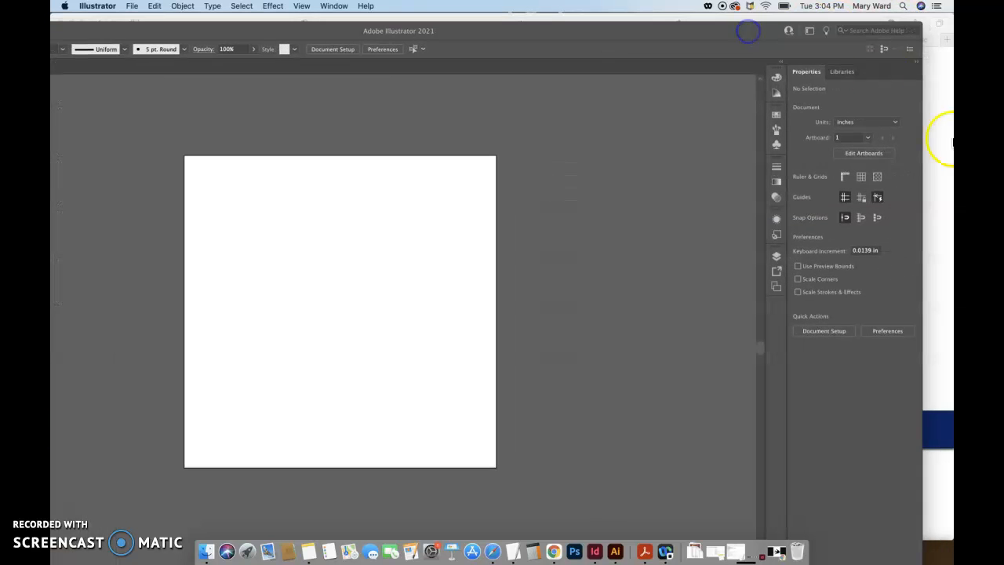
drag(810, 198, 794, 197)
drag(619, 33, 768, 21)
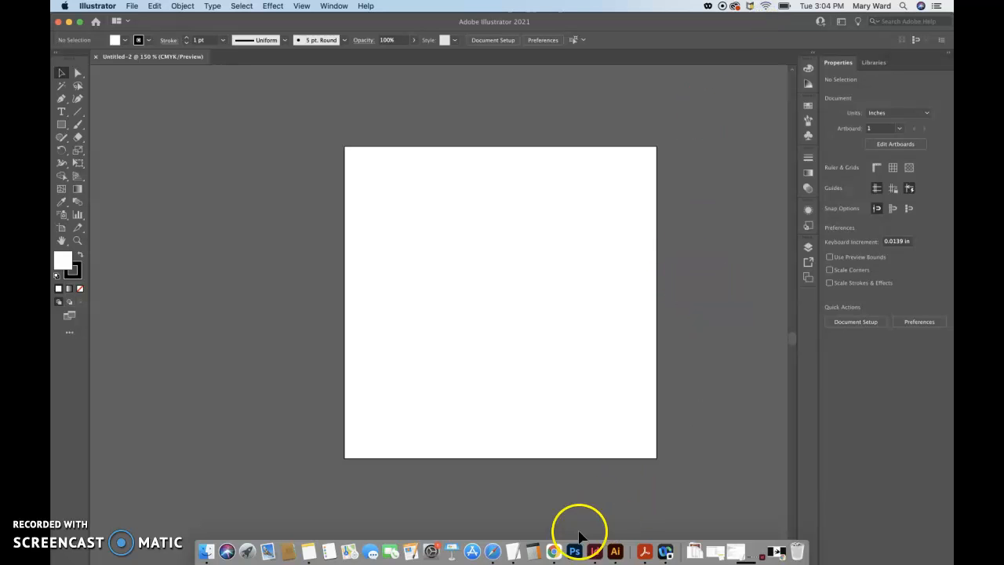
Switch to Chrome and close the tab with the swallow silhouette image
click(554, 552)
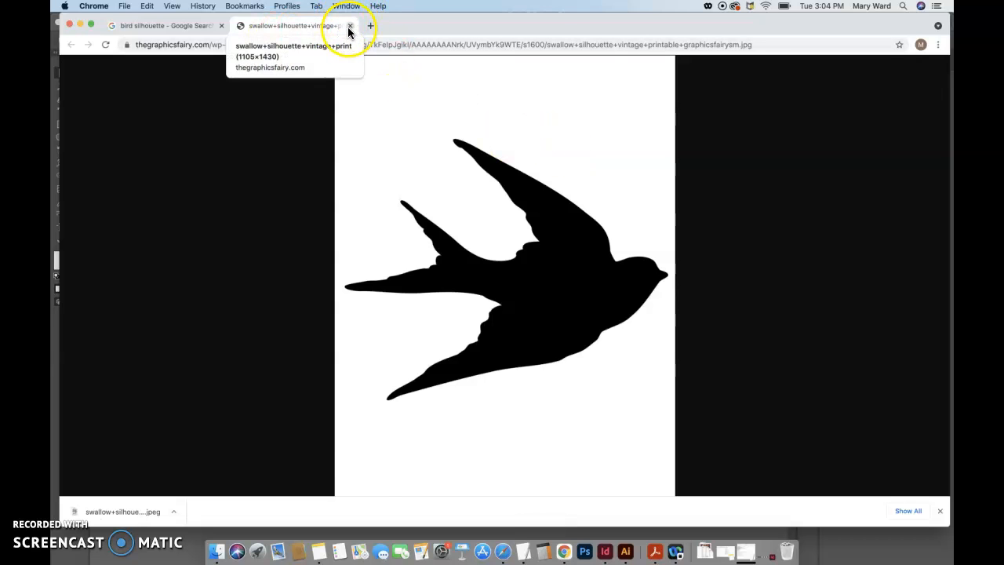
click(349, 26)
scroll(340, 162, up, 3)
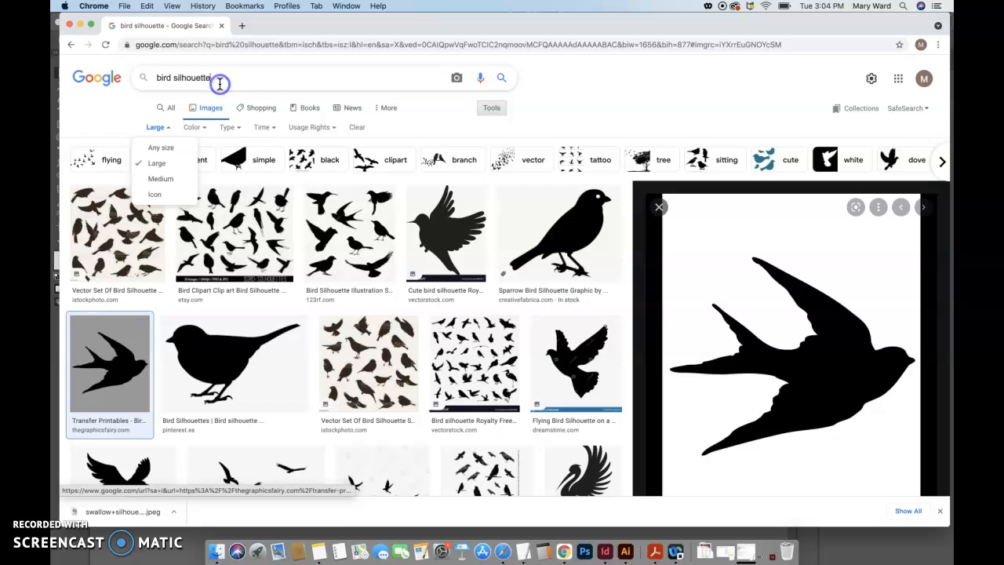
Check that the bird silhouette image results are filtered to the Large size
click(215, 111)
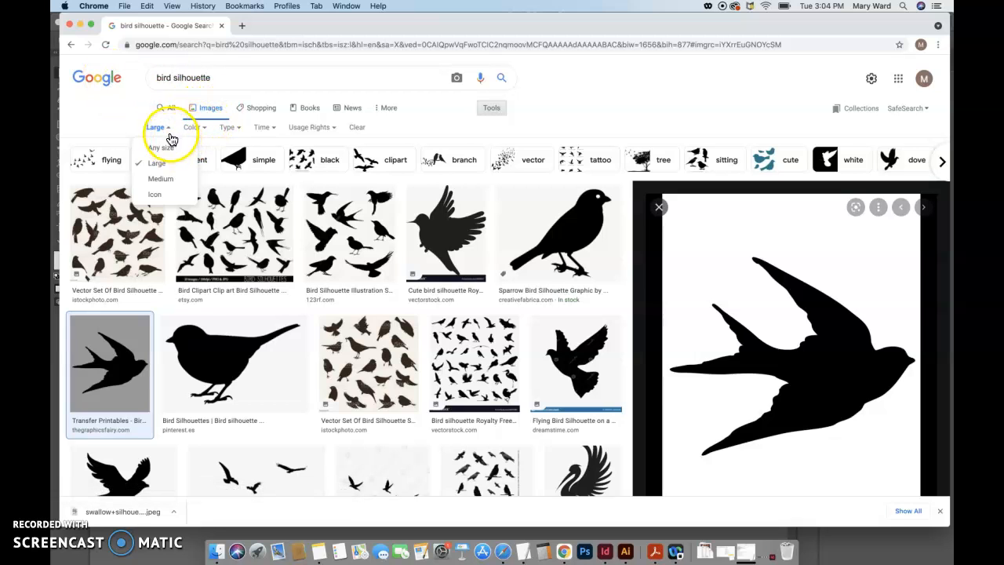
click(497, 109)
click(497, 109)
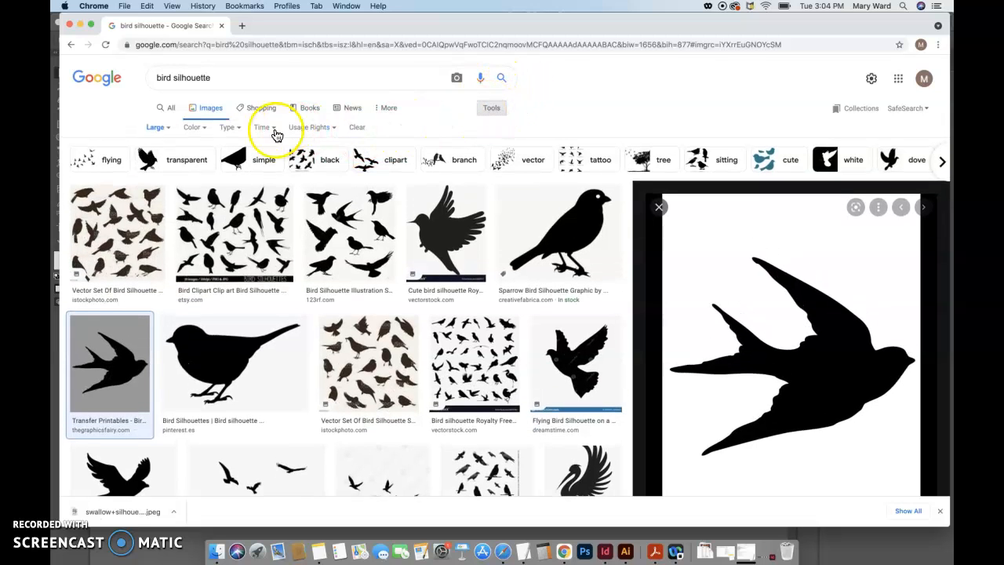
click(160, 127)
click(167, 164)
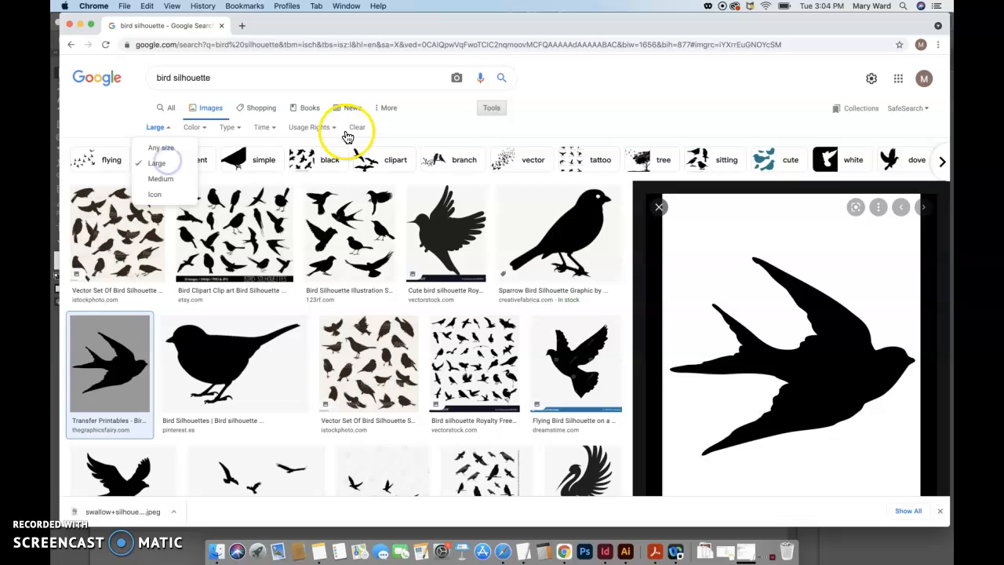
click(159, 167)
click(119, 114)
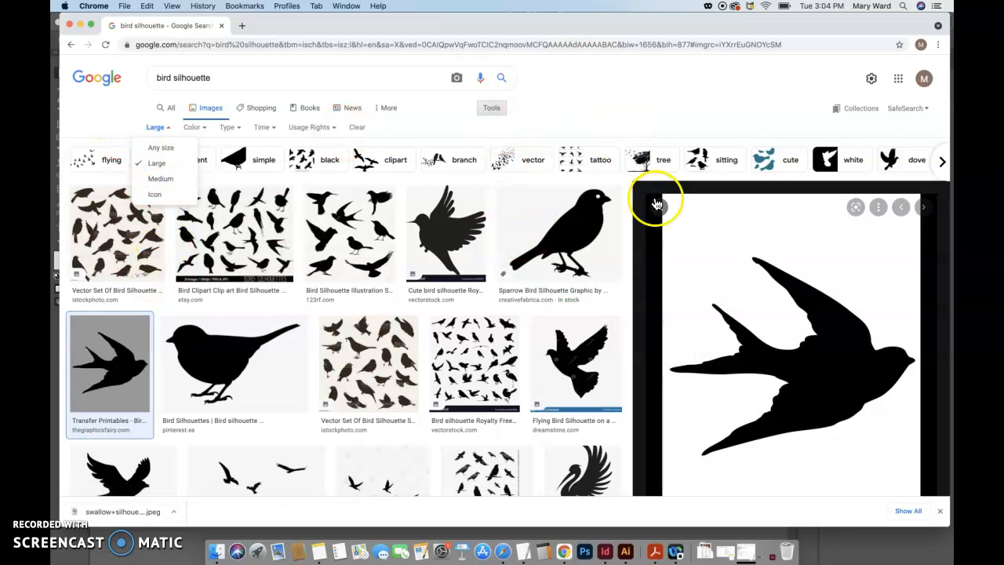
Open the Pinterest silhouette of the standing bird full size in a new tab and display it
click(240, 382)
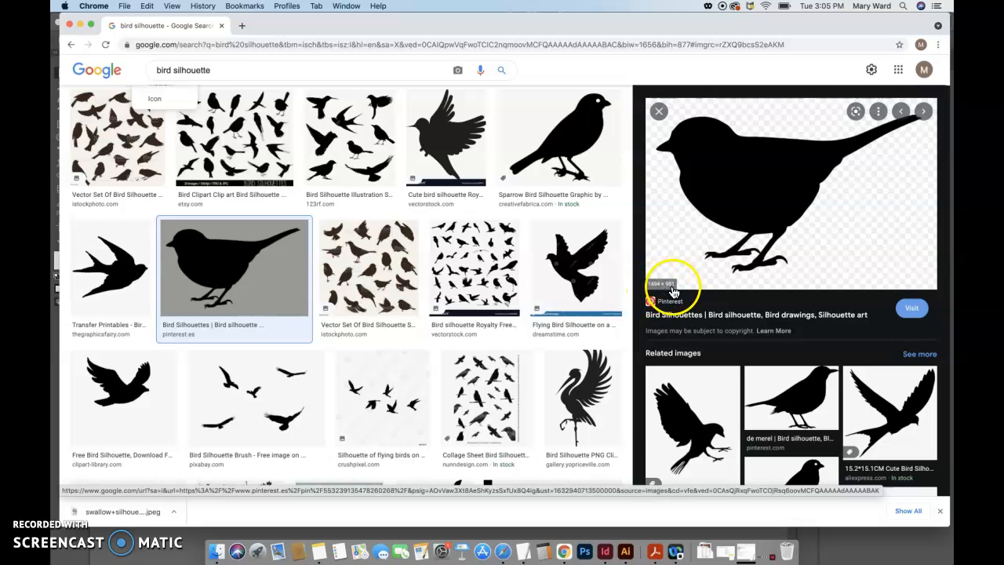
right_click(710, 251)
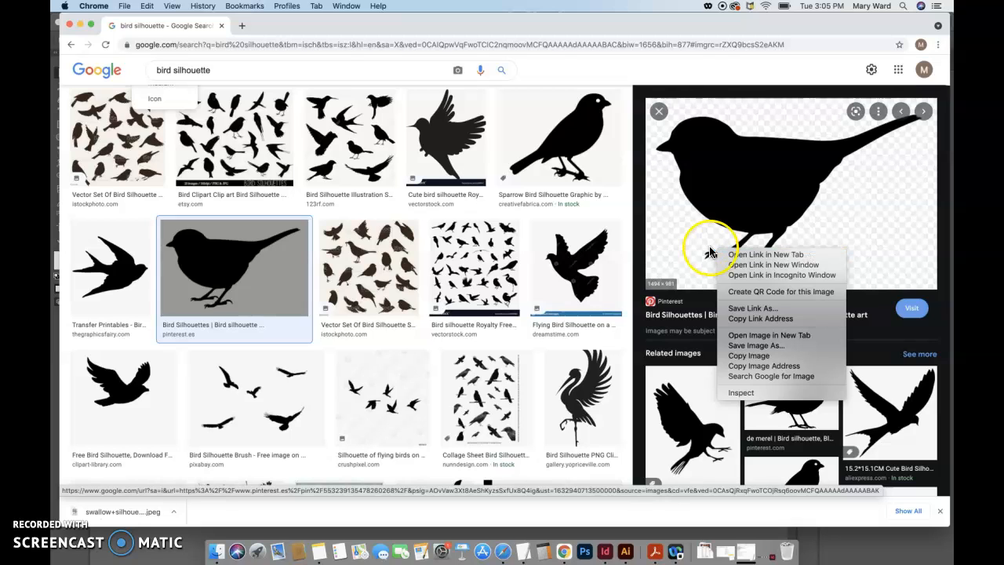
click(753, 335)
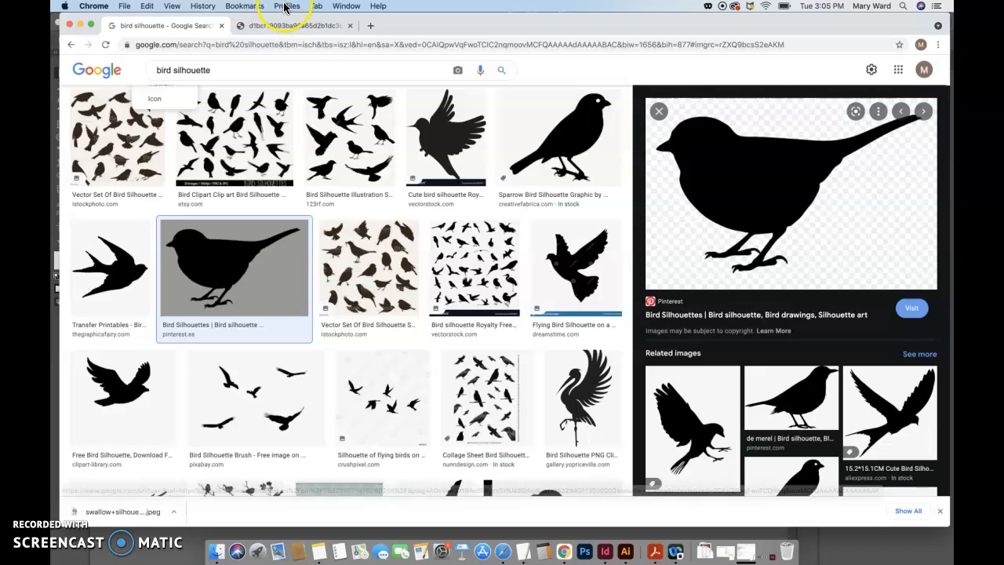
click(314, 27)
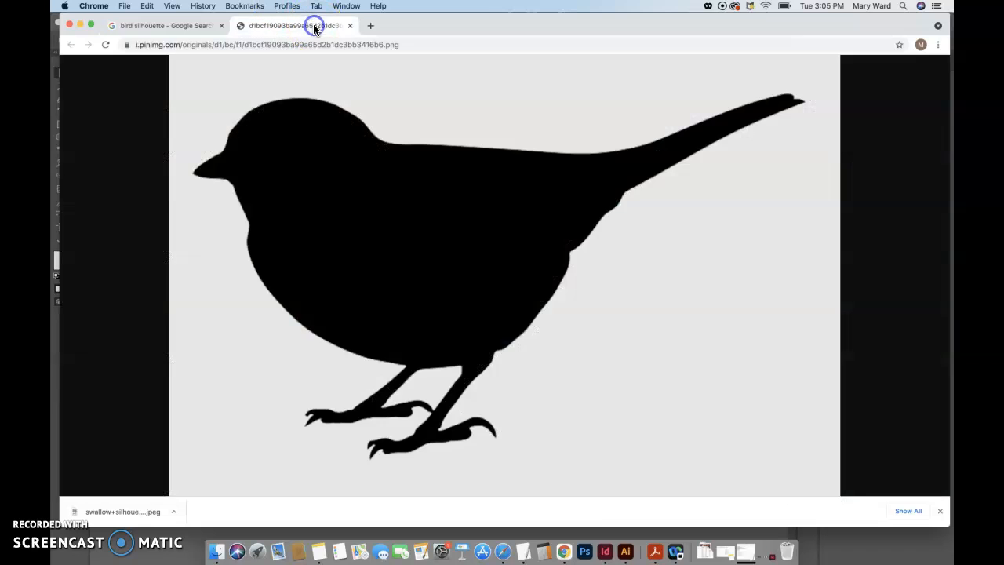
Save the full-size bird image into the Illustrator Assignment folder within Documents > GDSN 231- Graphic Design Applications, keeping its suggested file name
right_click(419, 247)
click(444, 267)
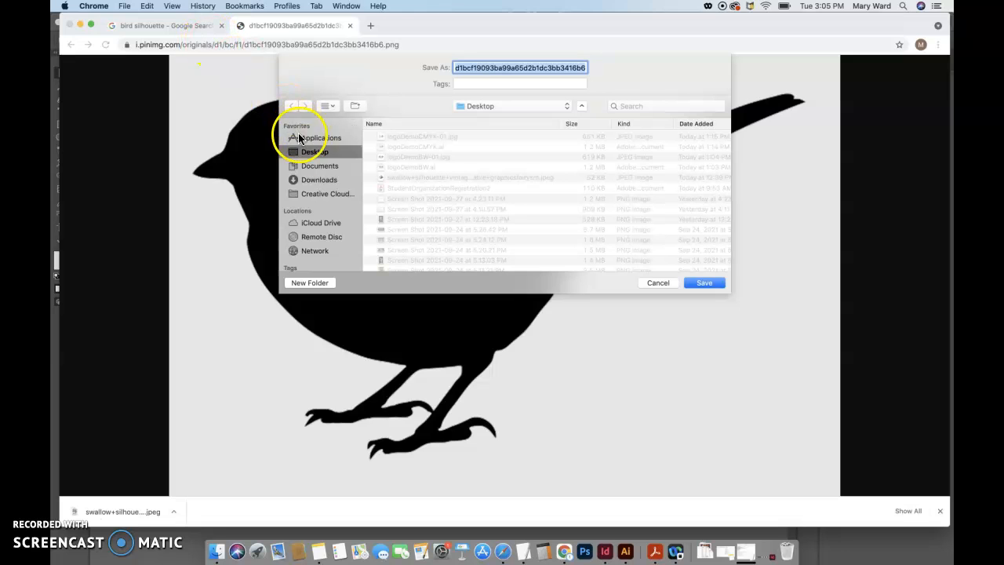
click(321, 166)
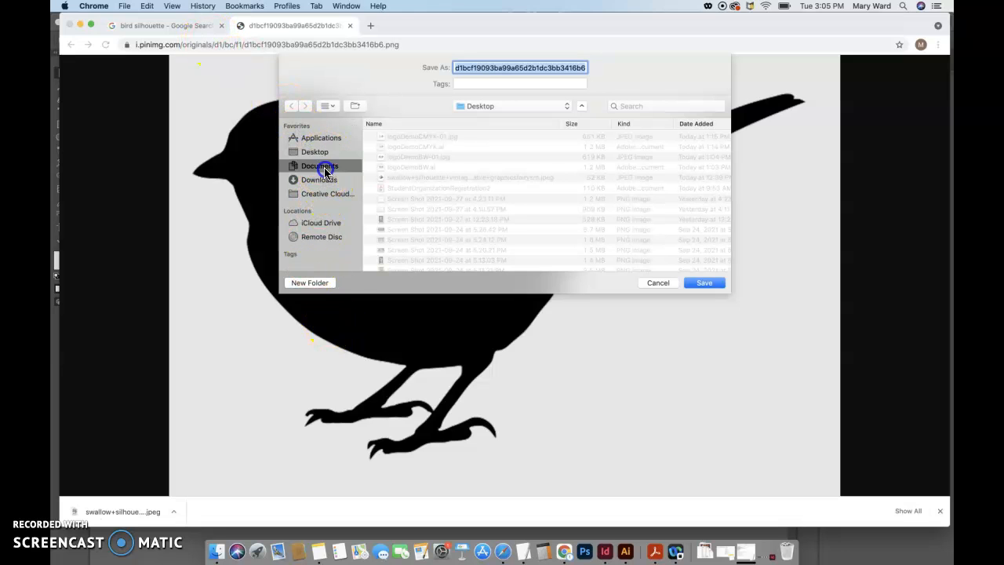
scroll(428, 221, down, 10)
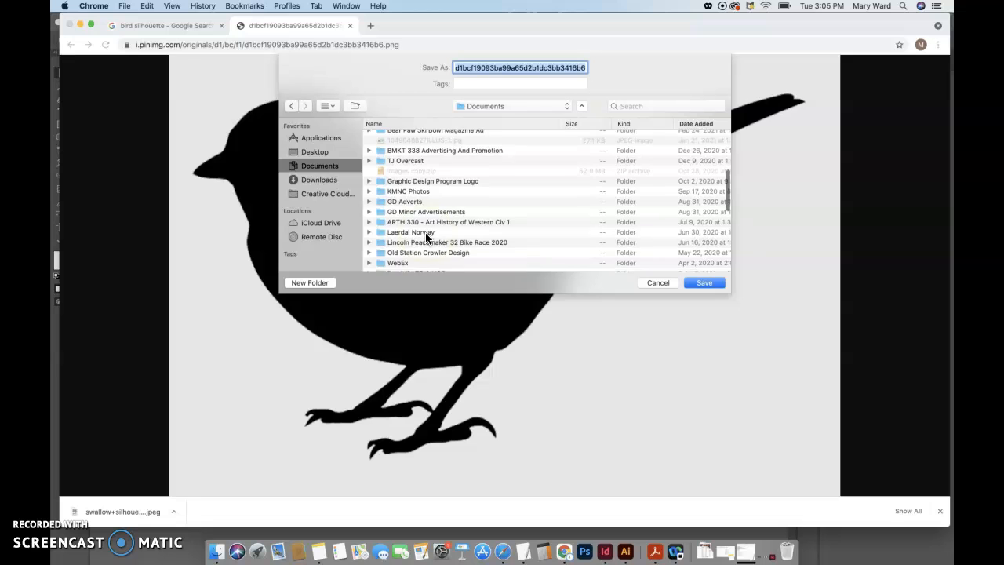
scroll(425, 235, down, 5)
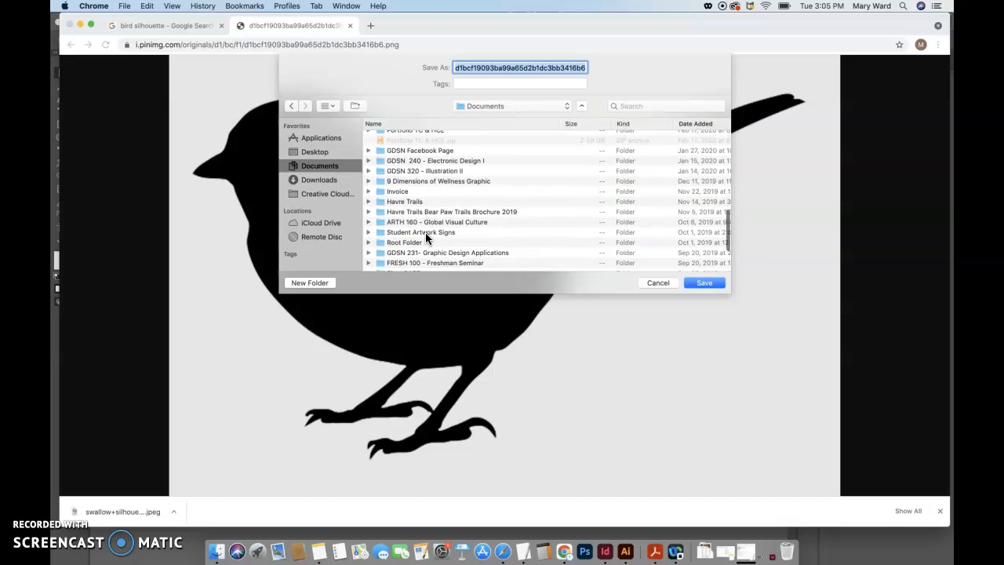
double_click(438, 225)
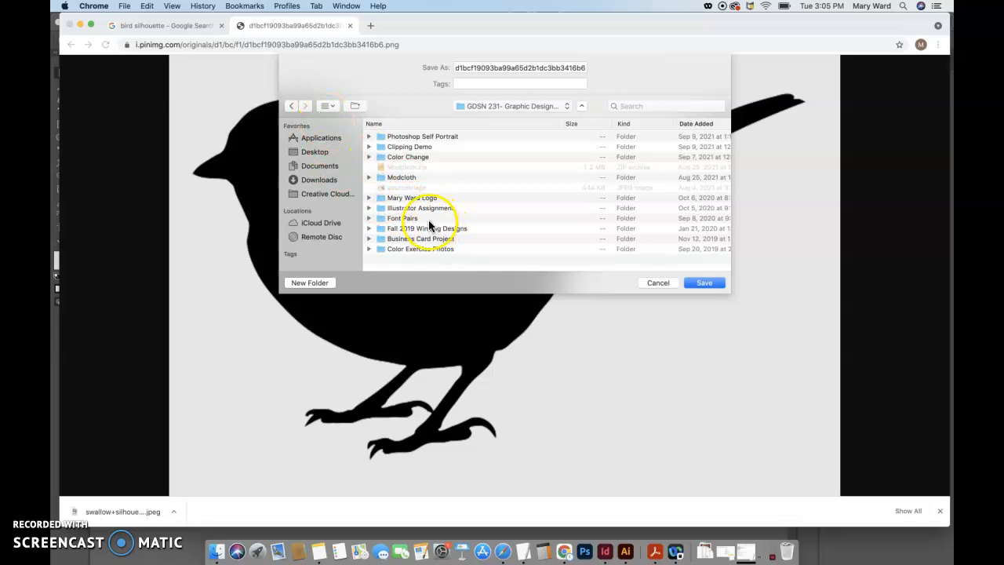
click(442, 208)
double_click(441, 209)
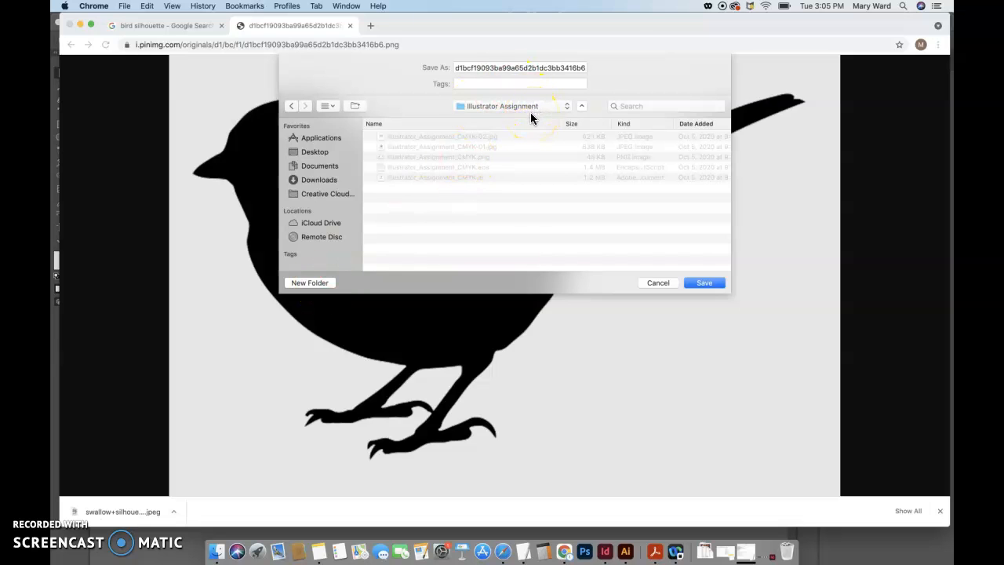
click(706, 284)
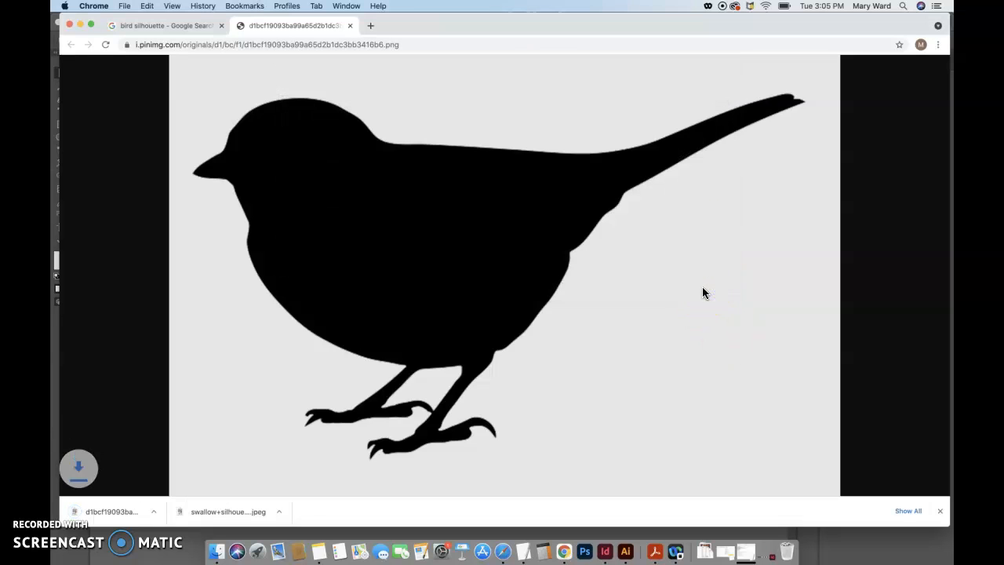
Close the browser tab with the full-size bird image and switch to Illustrator
drag(398, 47, 385, 47)
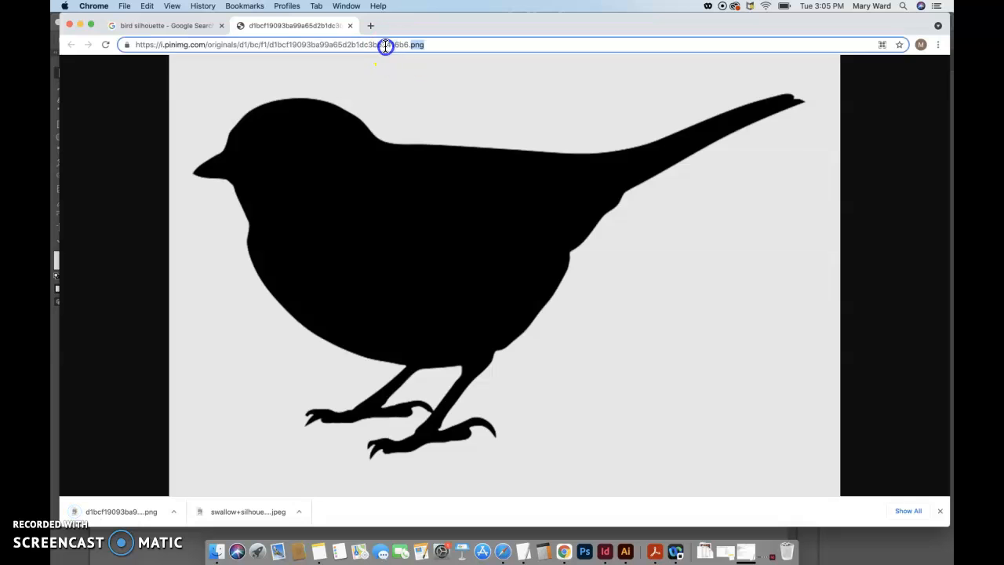
click(455, 101)
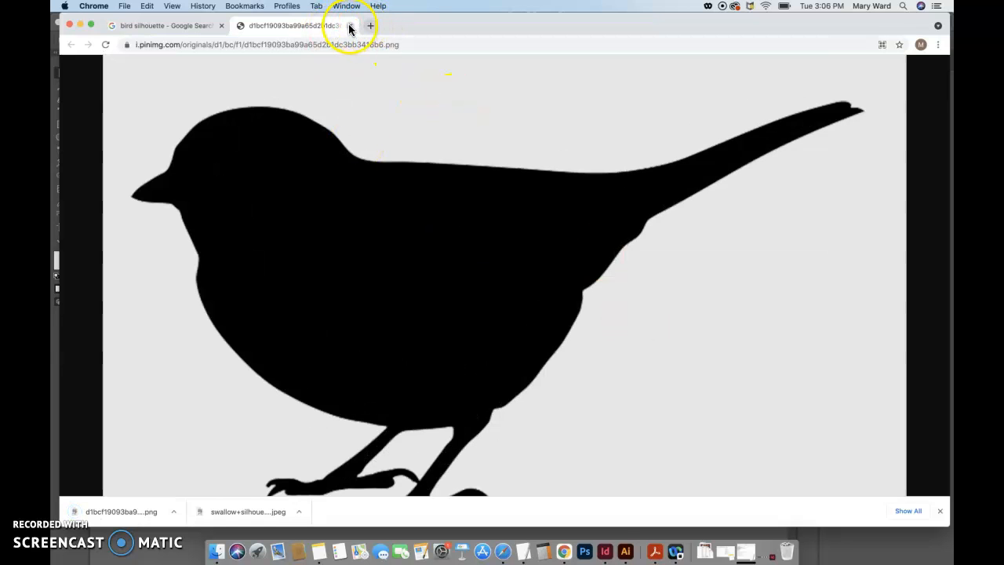
click(350, 26)
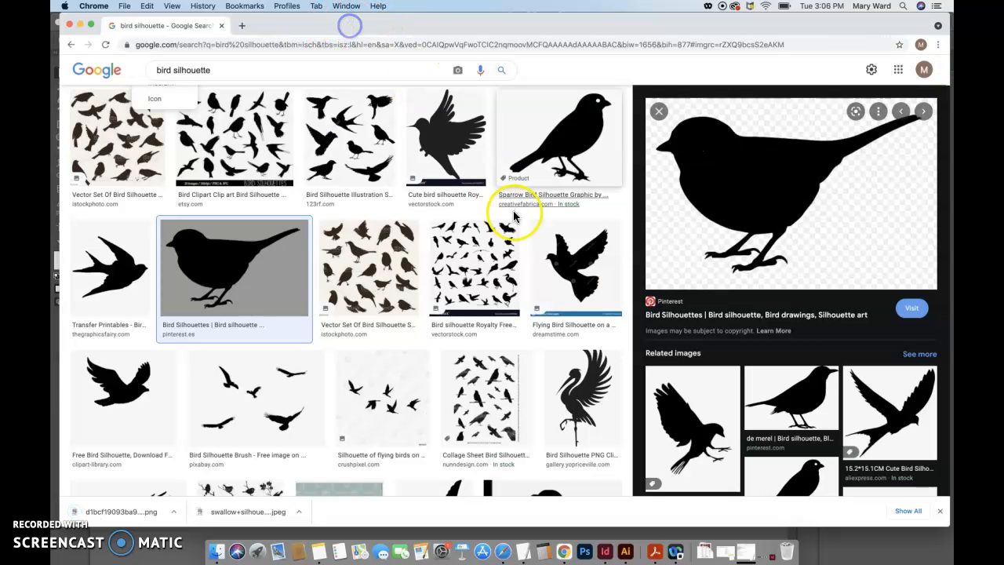
click(626, 553)
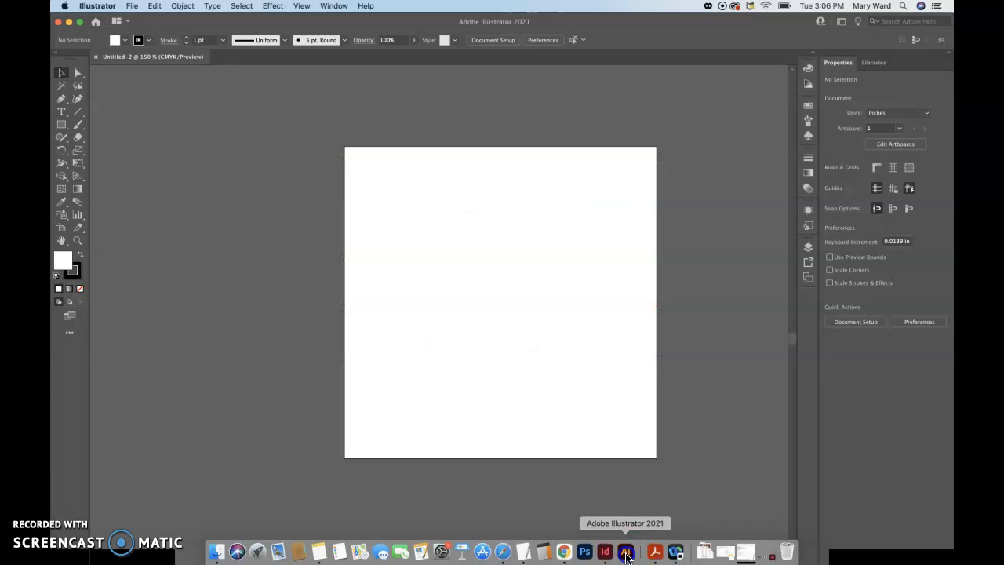
click(486, 307)
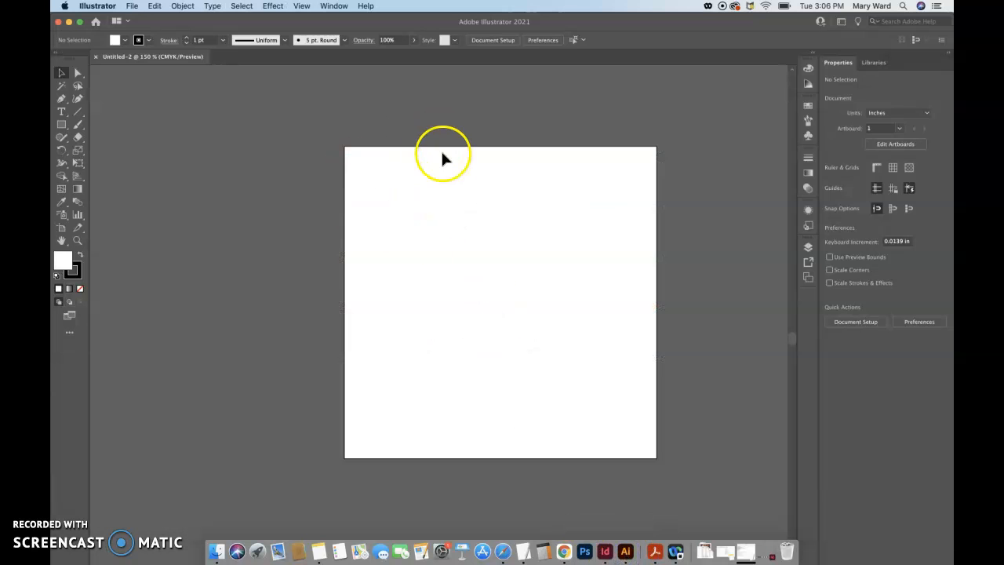
Place the downloaded bird PNG from the Illustrator Assignment folder as a linked image near the artboard's upper-left corner
click(131, 6)
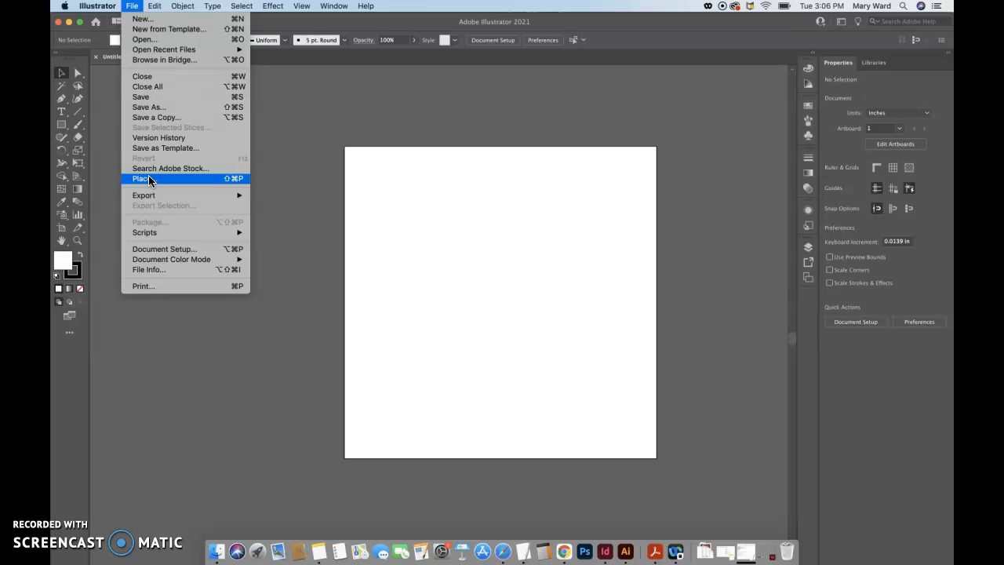
click(149, 180)
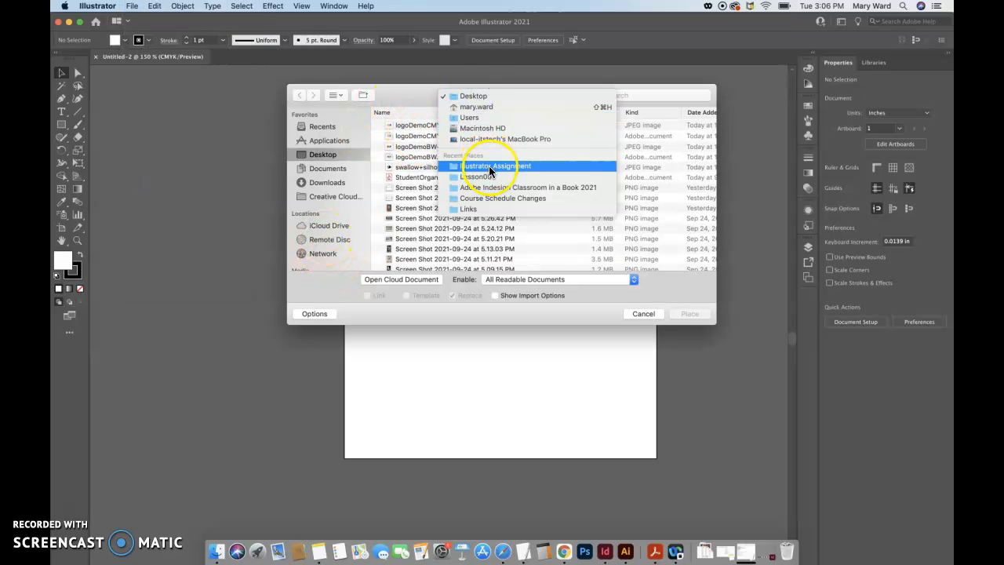
click(492, 168)
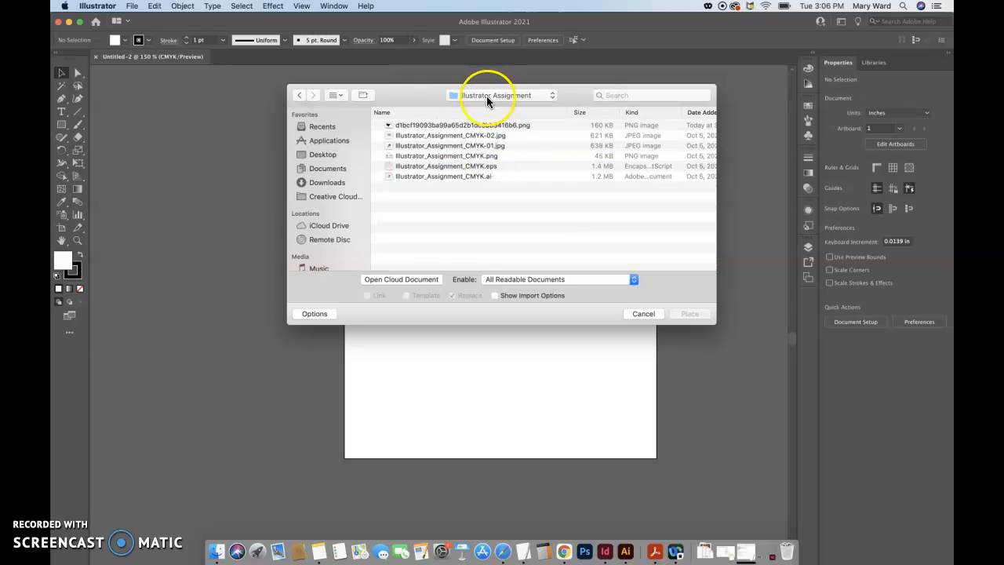
click(443, 124)
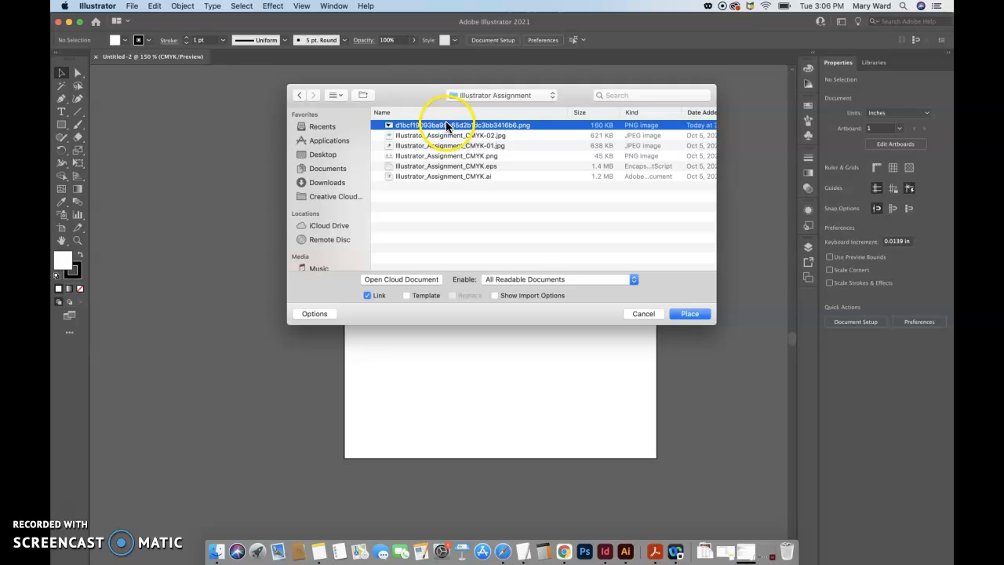
click(690, 314)
click(360, 158)
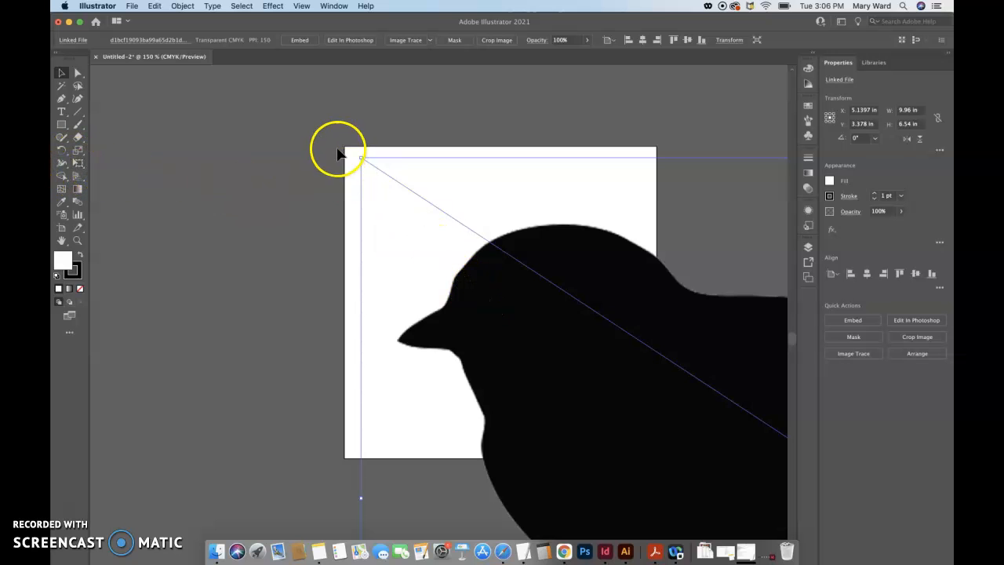
Scale the placed bird image down to about 1.96 x 1.29 in and position it inside the artboard
drag(360, 156, 581, 366)
drag(777, 451, 362, 164)
drag(265, 75, 522, 327)
drag(724, 410, 347, 223)
drag(318, 173, 452, 263)
drag(511, 288, 436, 266)
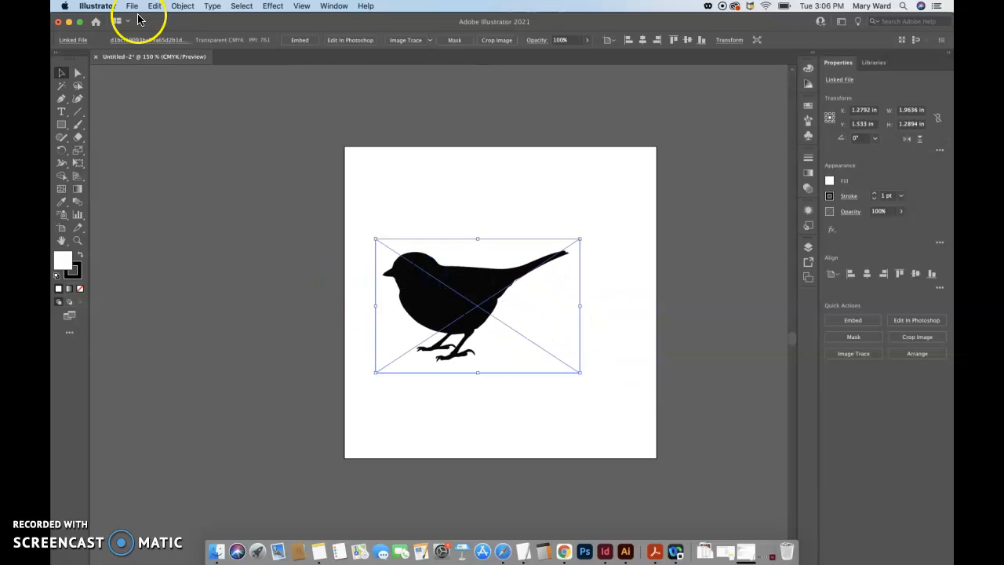
Review the available Image Trace presets and check which workspace is active
click(431, 40)
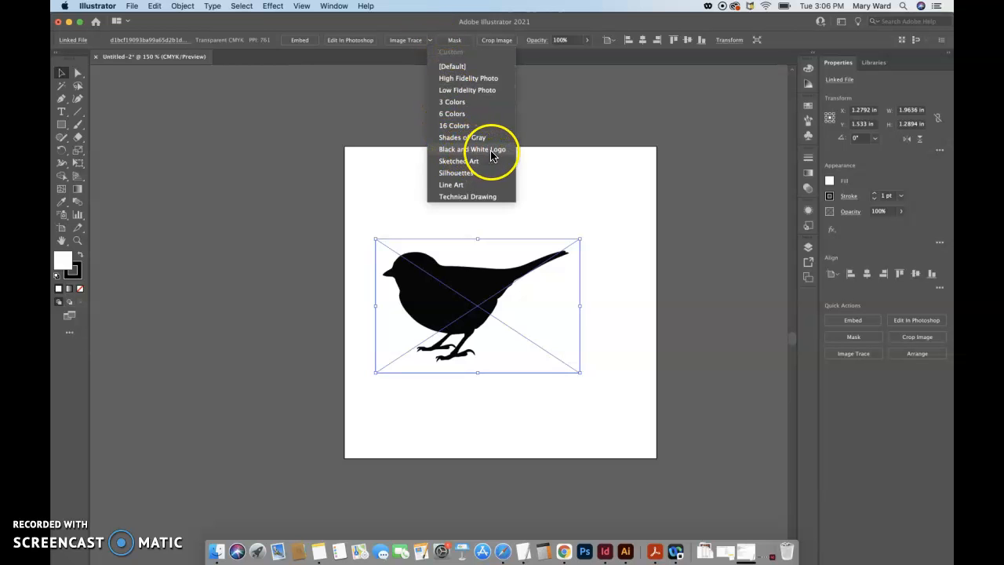
click(398, 84)
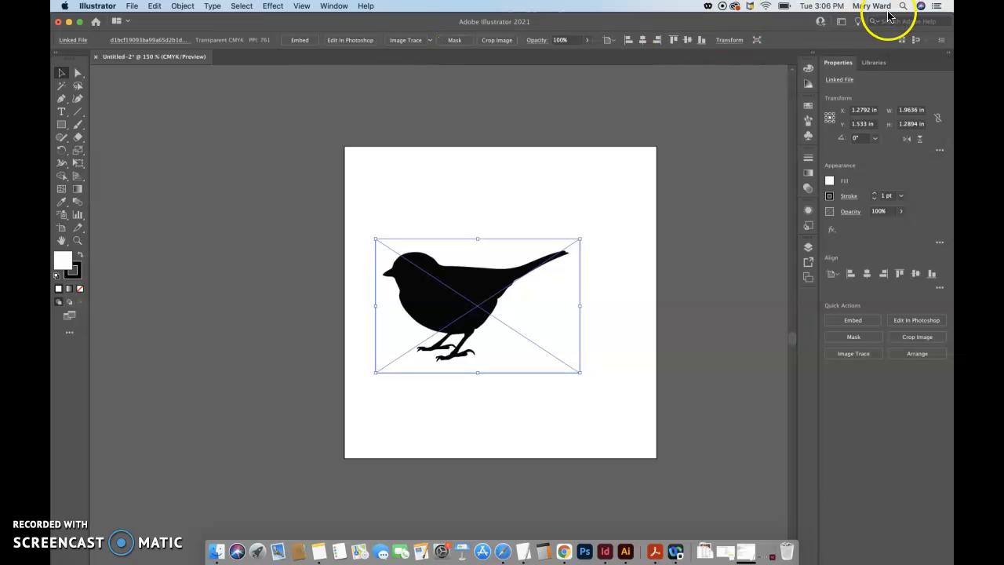
click(334, 6)
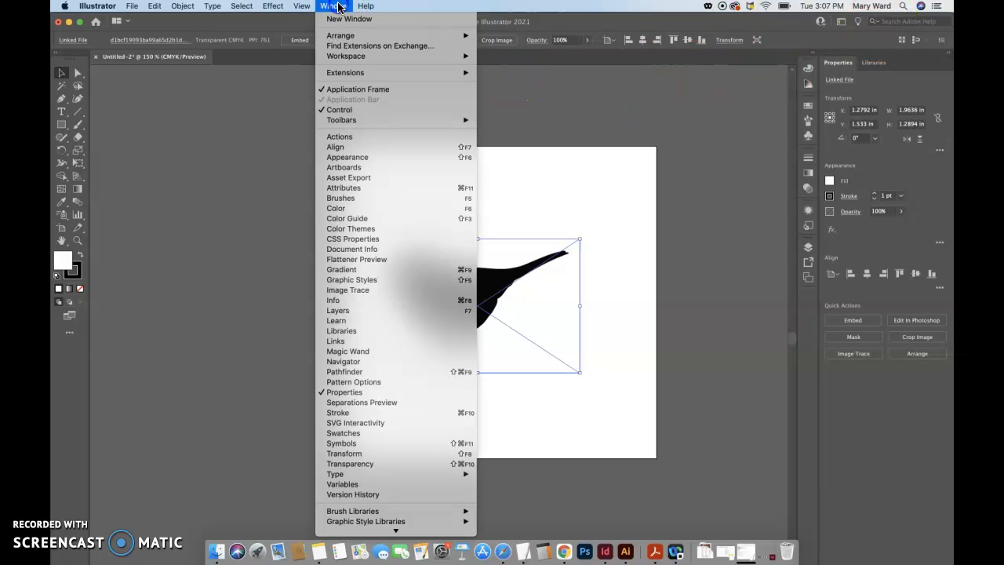
mouse_move(373, 56)
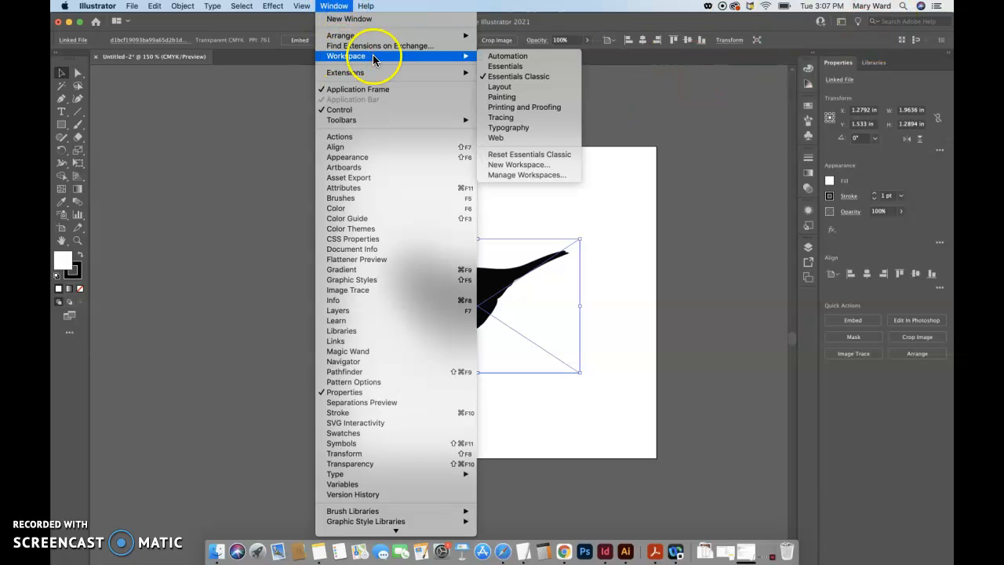
click(706, 70)
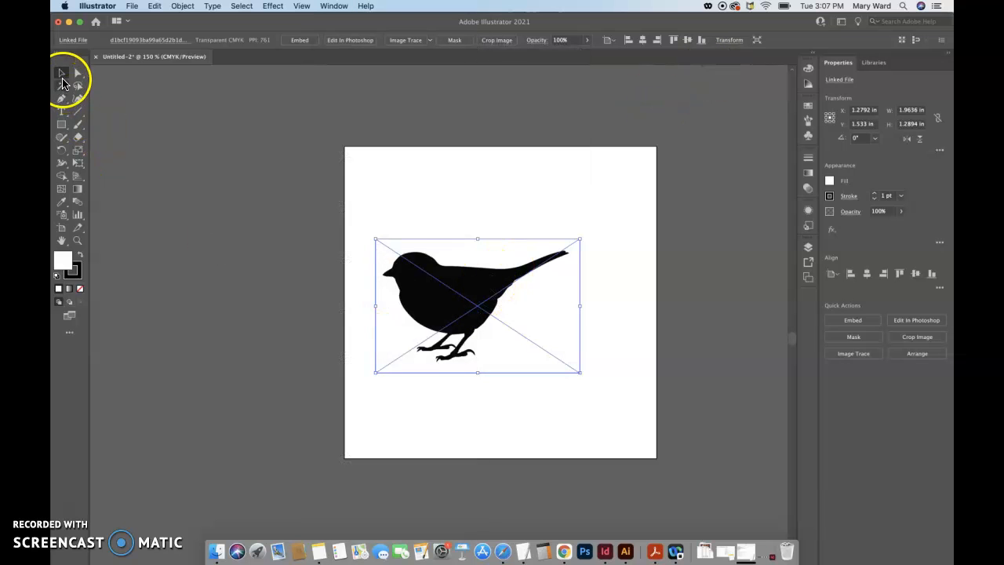
Image Trace the bird with the Black and White Logo preset and expand the tracing into editable paths
click(430, 40)
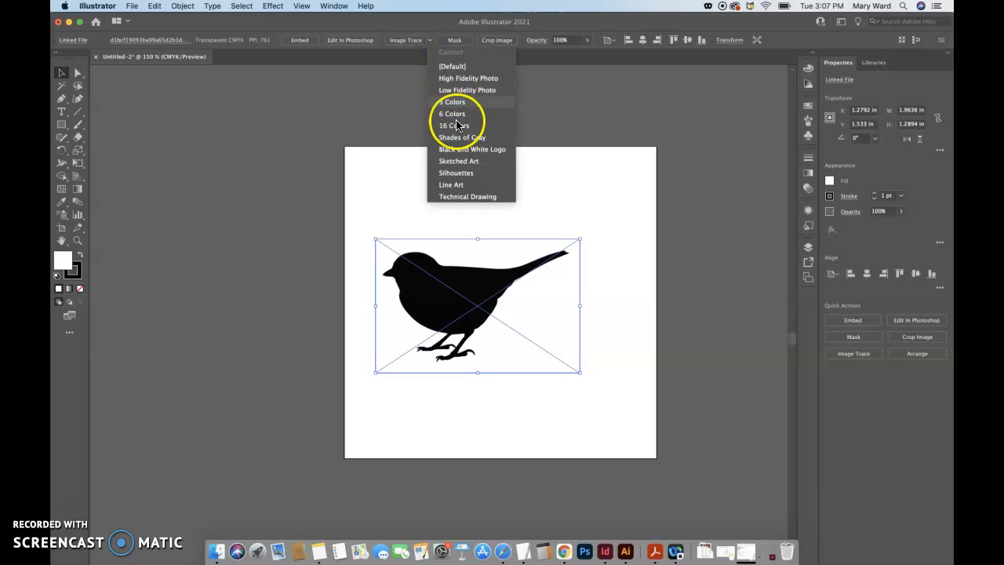
click(460, 150)
click(452, 317)
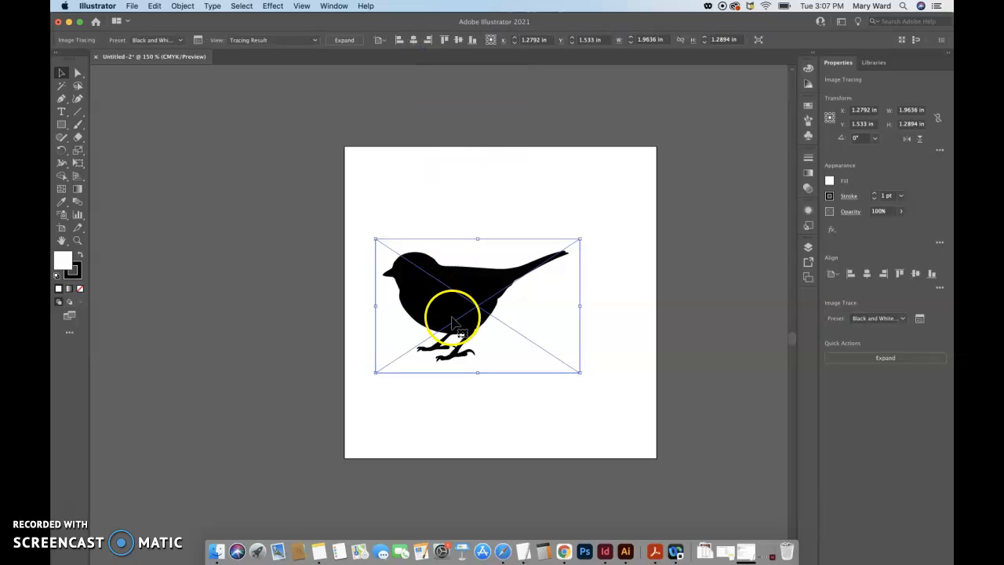
click(346, 40)
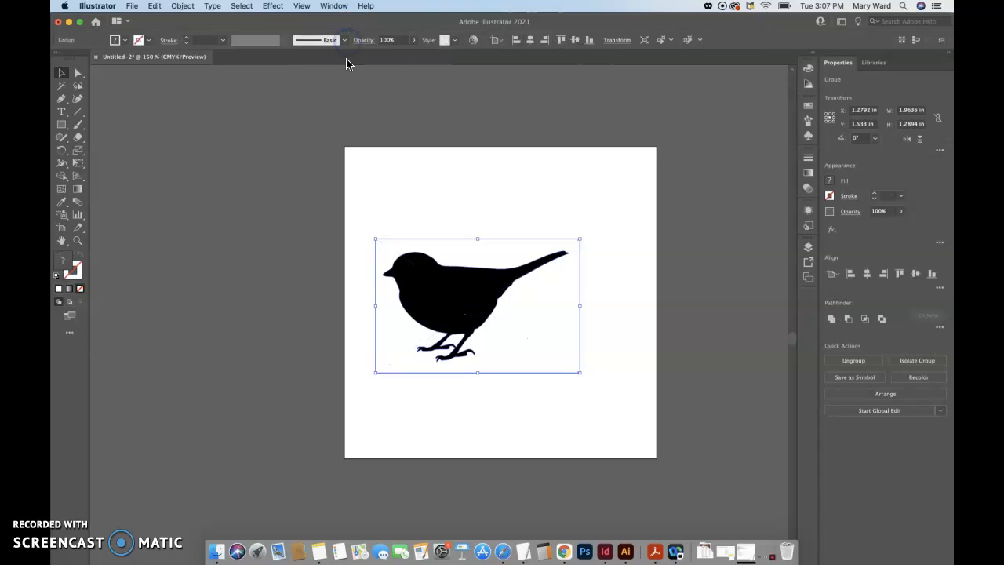
Inspect the traced paths up close by directly selecting the black bird shape and the white background shape separately
key(super+equal)
key(super+equal)
key(super+equal)
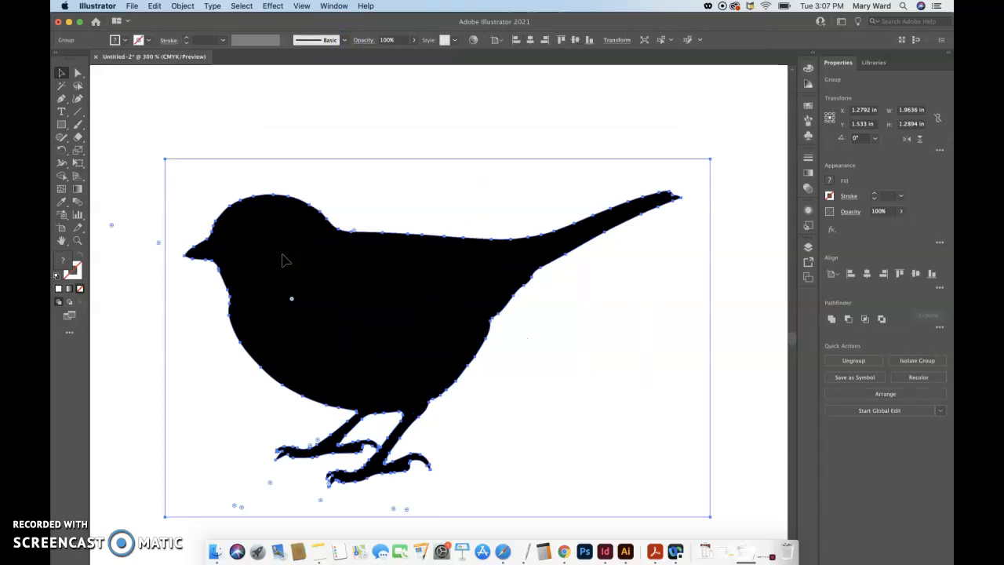
click(78, 73)
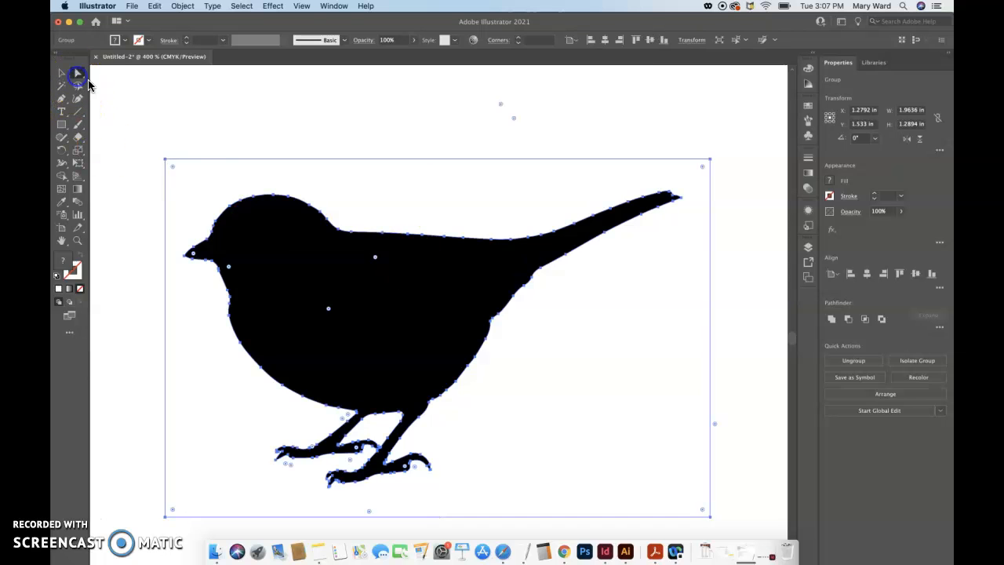
click(253, 142)
click(245, 208)
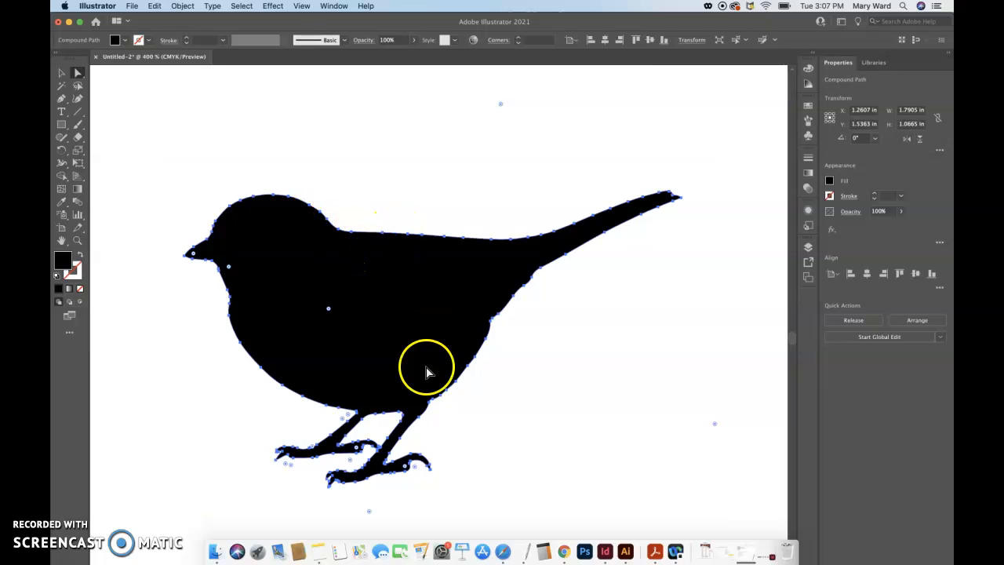
click(359, 171)
click(330, 135)
click(344, 191)
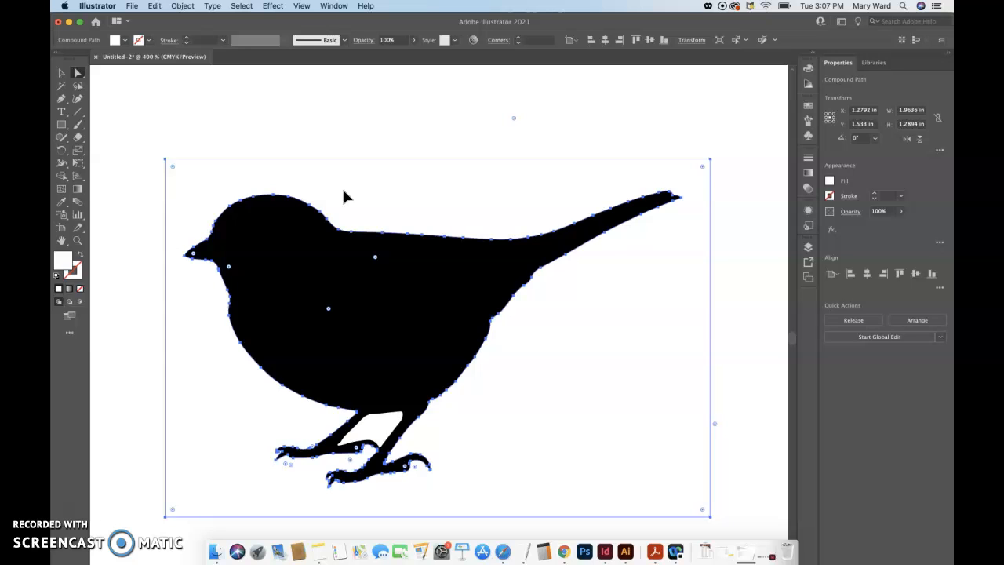
Move the whole traced bird group off the artboard onto the gray canvas beside its left edge
key(super+minus)
key(super+minus)
key(super+minus)
click(160, 113)
click(63, 73)
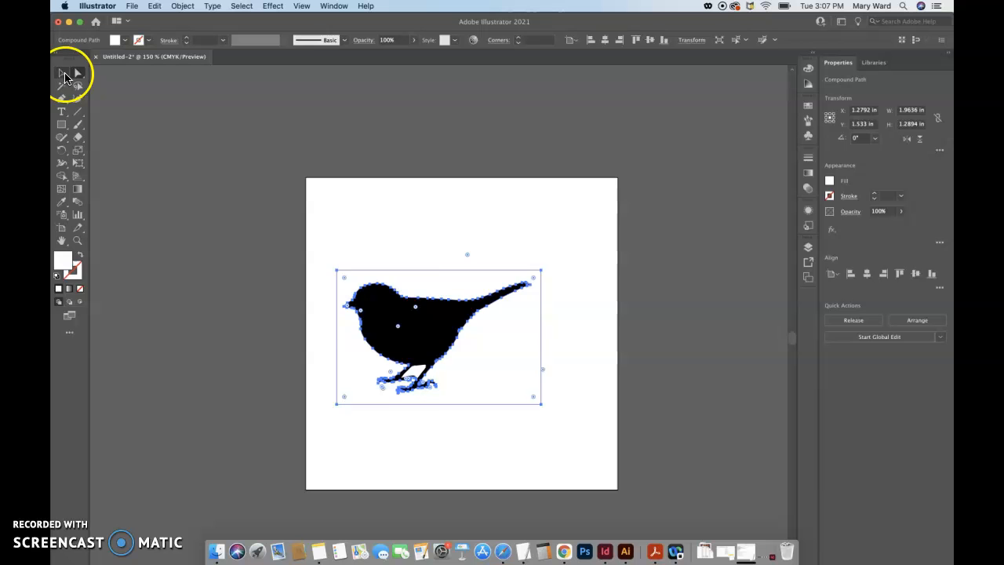
click(155, 193)
drag(387, 333, 154, 300)
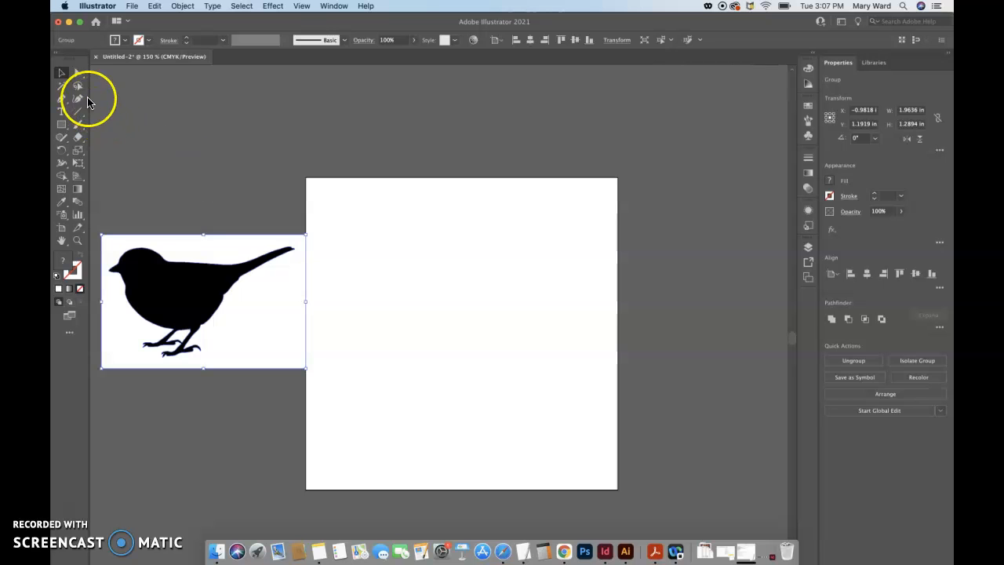
click(61, 73)
drag(212, 300, 176, 265)
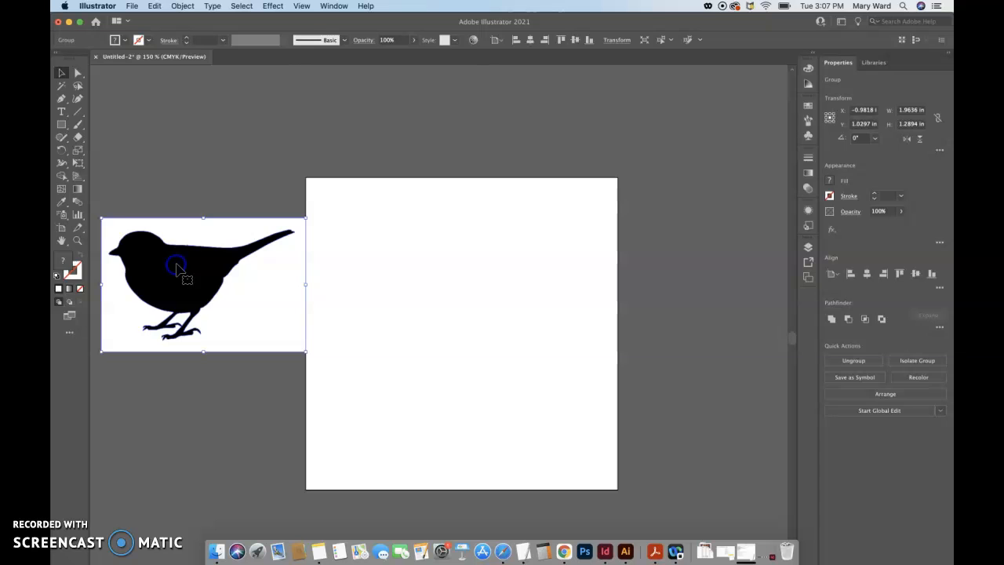
Directly select and delete the white background shape around the bird and the small white shape between its legs
click(149, 167)
click(78, 72)
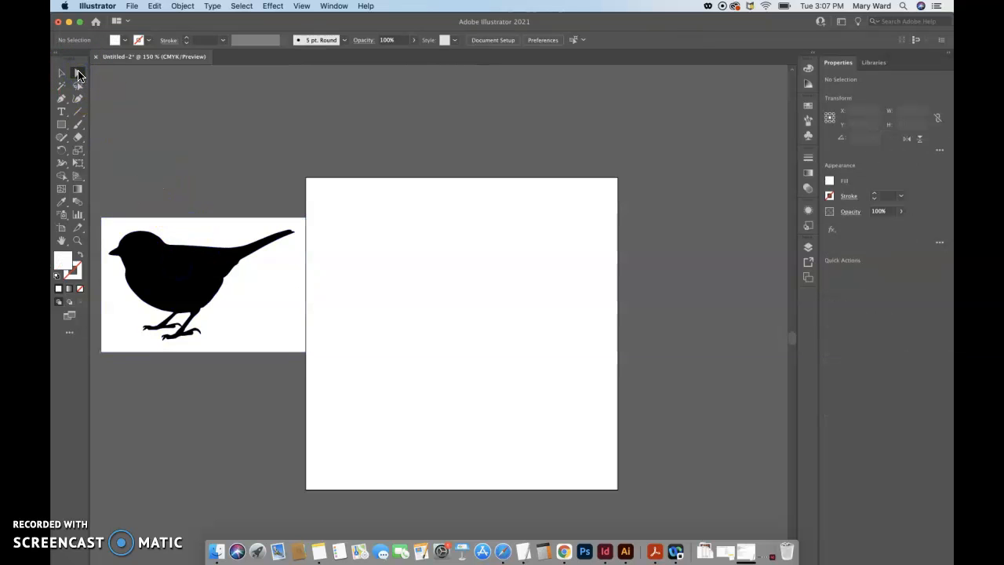
click(193, 233)
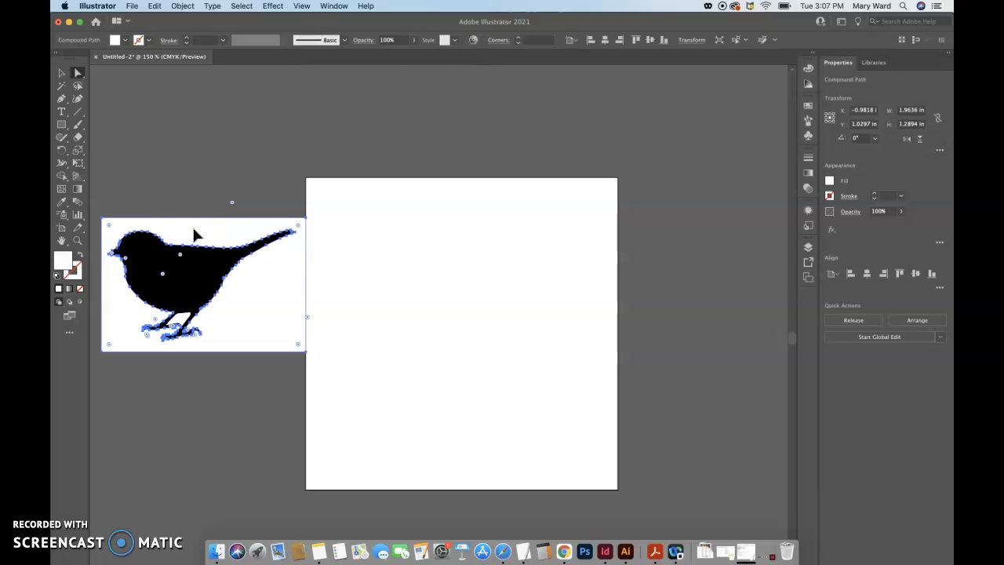
click(105, 252)
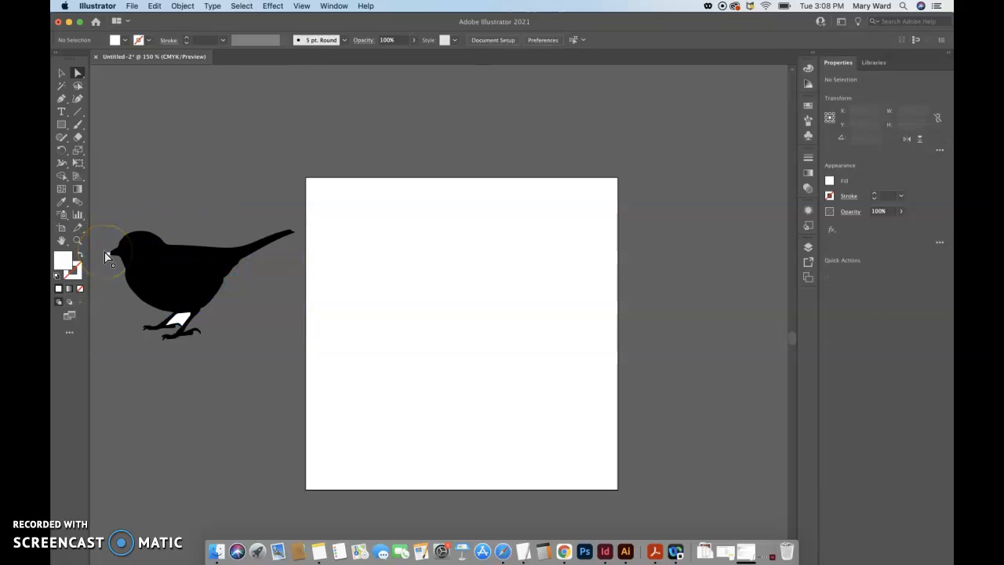
click(188, 392)
Move the black bird back onto the artboard and duplicate it beside its tail, extending past the artboard edge
click(63, 75)
drag(174, 276, 402, 336)
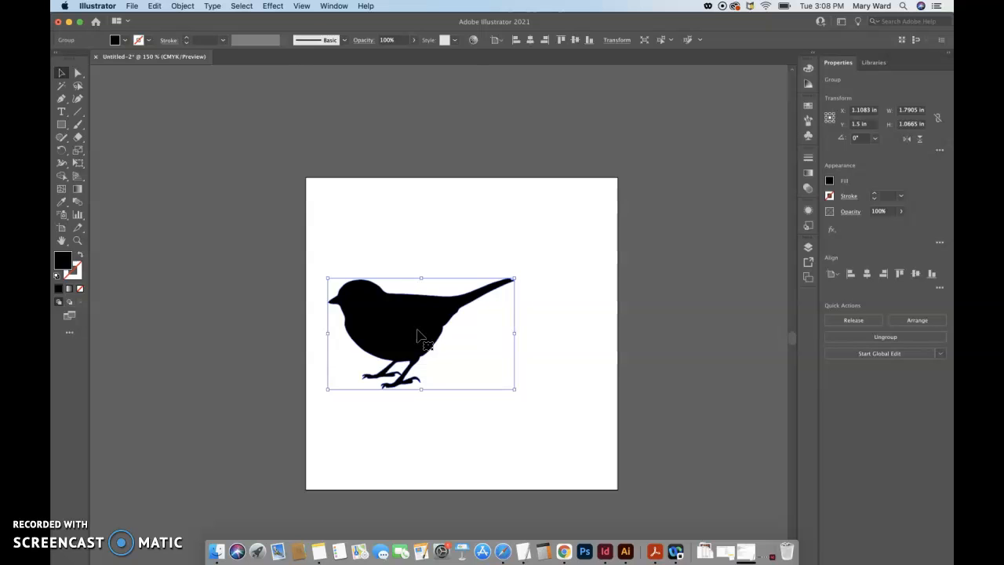
drag(444, 326, 585, 343)
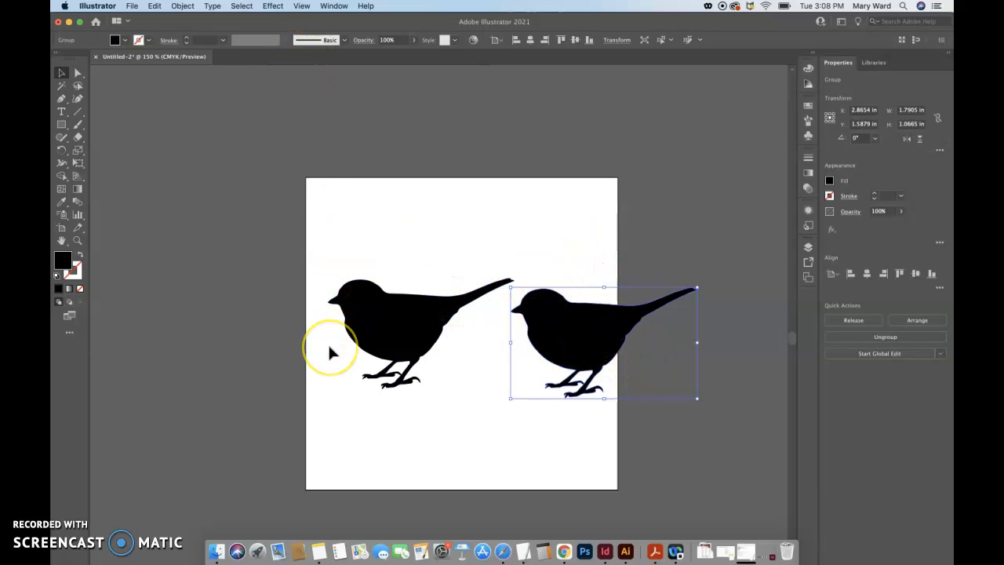
Dismiss the McAfee security alert without opening System Preferences
click(183, 7)
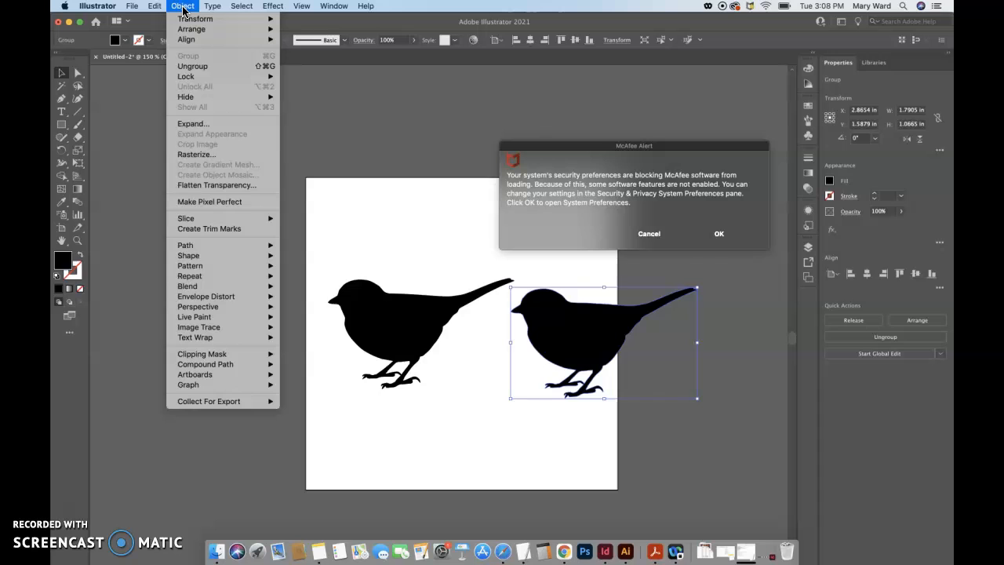
click(157, 7)
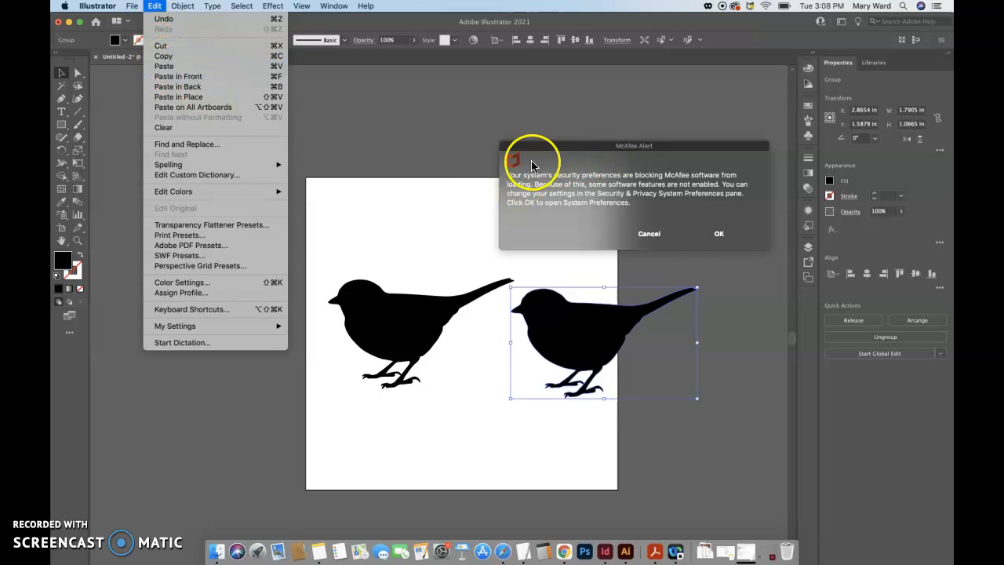
click(650, 234)
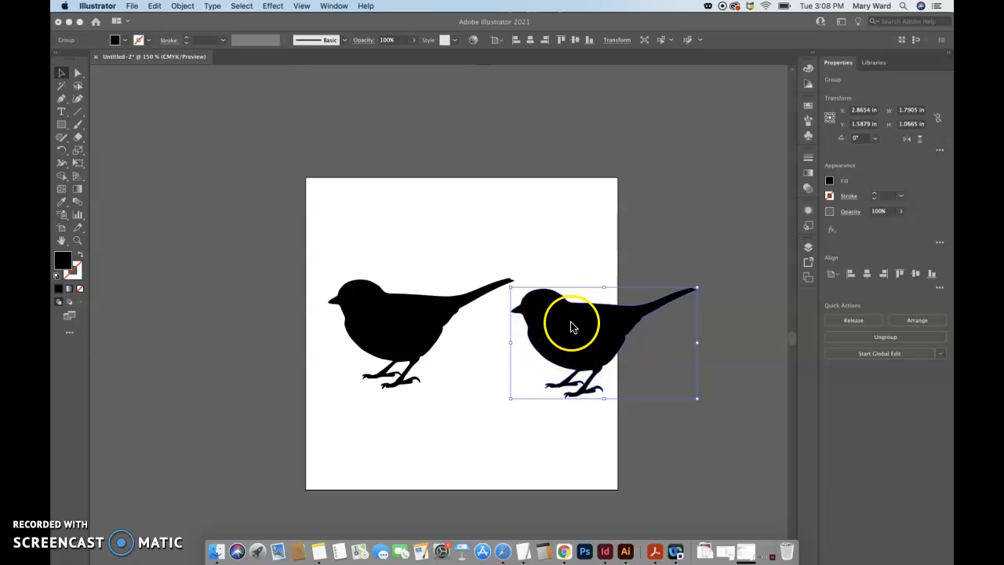
Reflect the duplicate bird across the vertical axis so it faces the opposite way
click(182, 7)
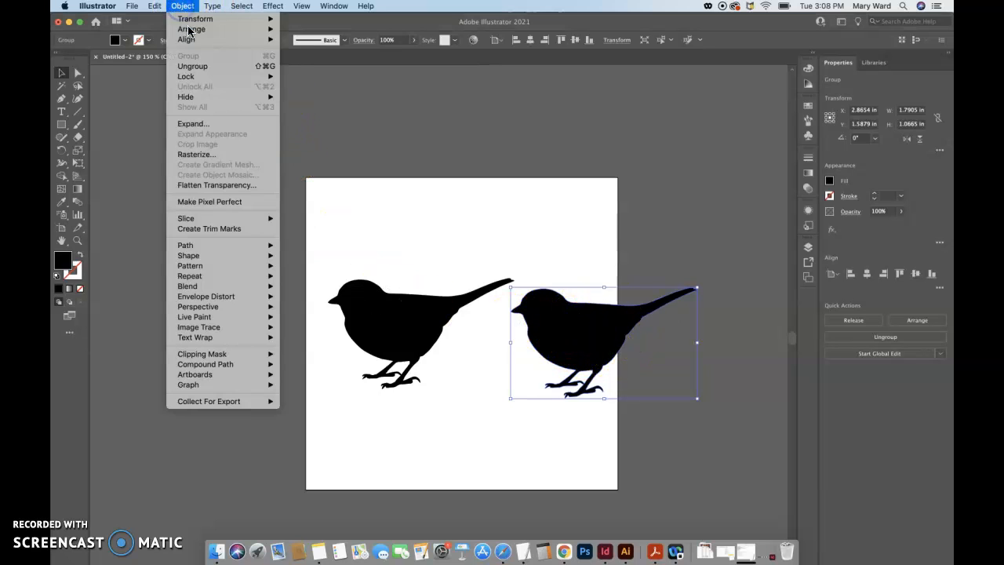
click(192, 40)
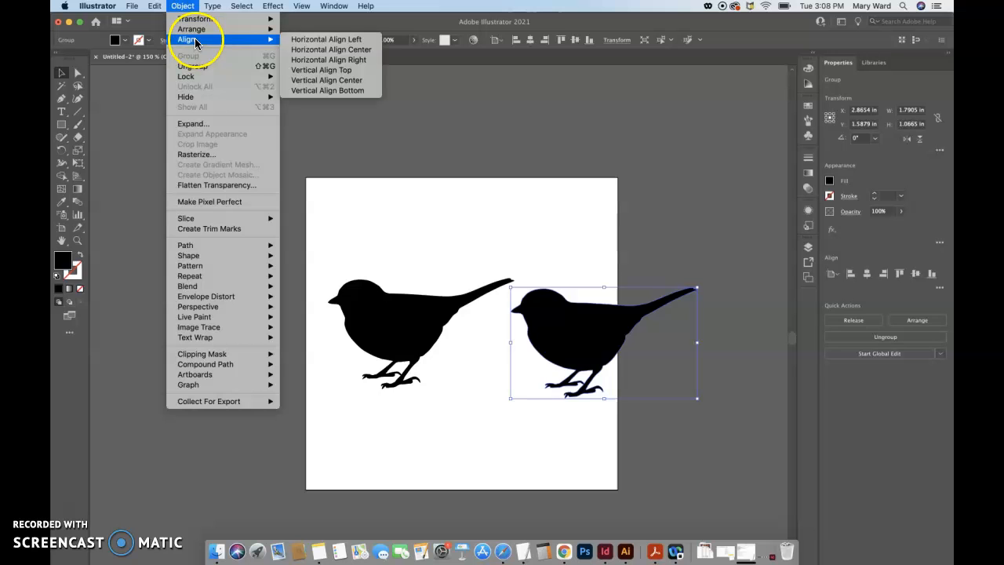
mouse_move(196, 19)
click(326, 65)
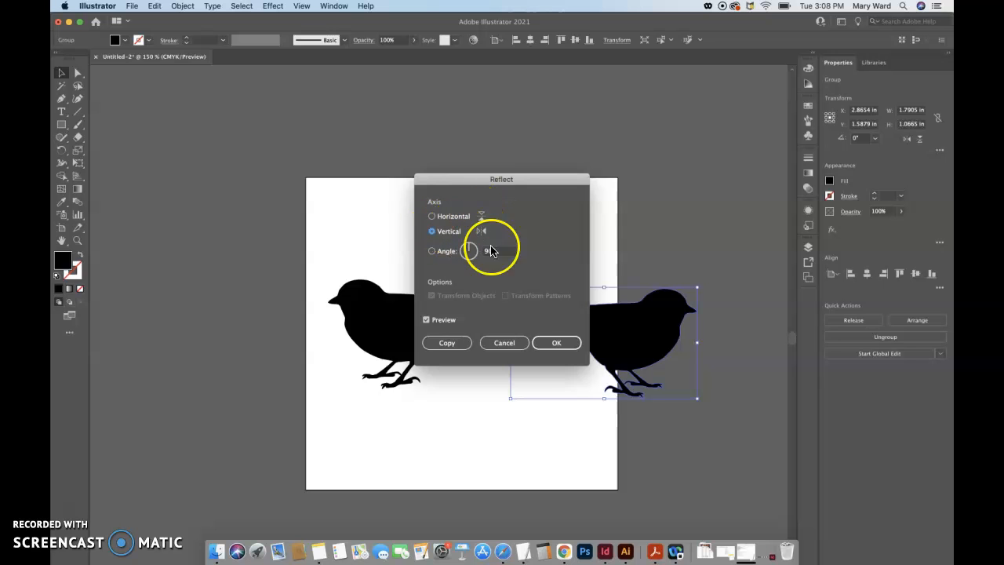
click(557, 343)
click(585, 245)
Move the mirrored bird inward until the two tails cross, and align the tops of both birds
drag(637, 346, 531, 340)
shift+click(366, 323)
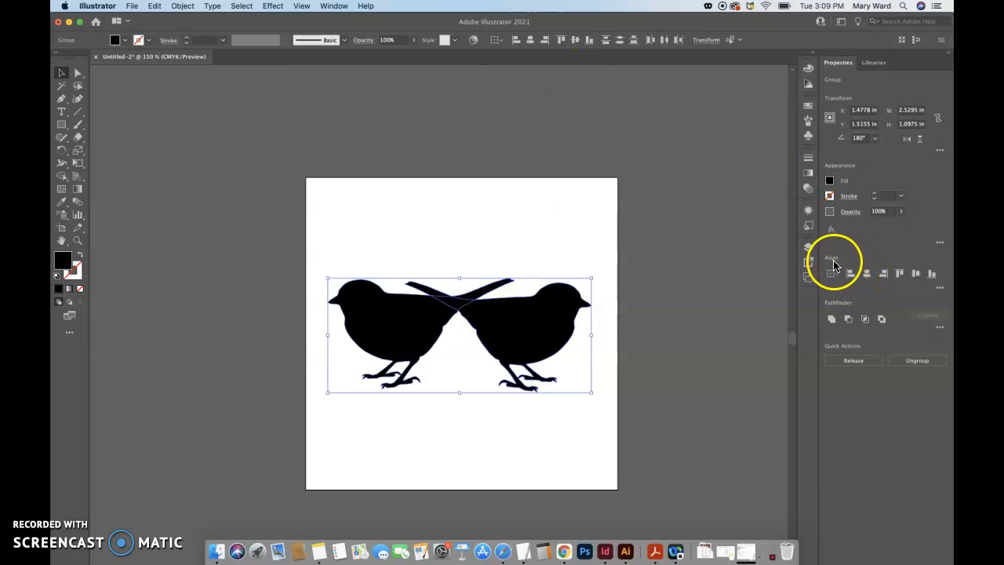
click(900, 275)
Center the bird pair on the artboard at X 1.5 in, Y 1.5 in and unite them into one shape
drag(391, 331, 400, 331)
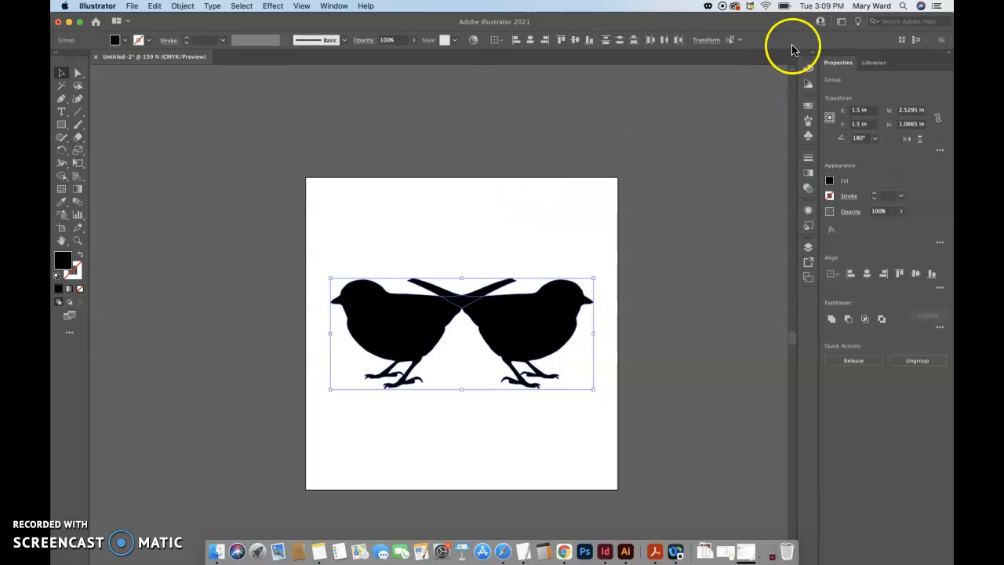
click(832, 320)
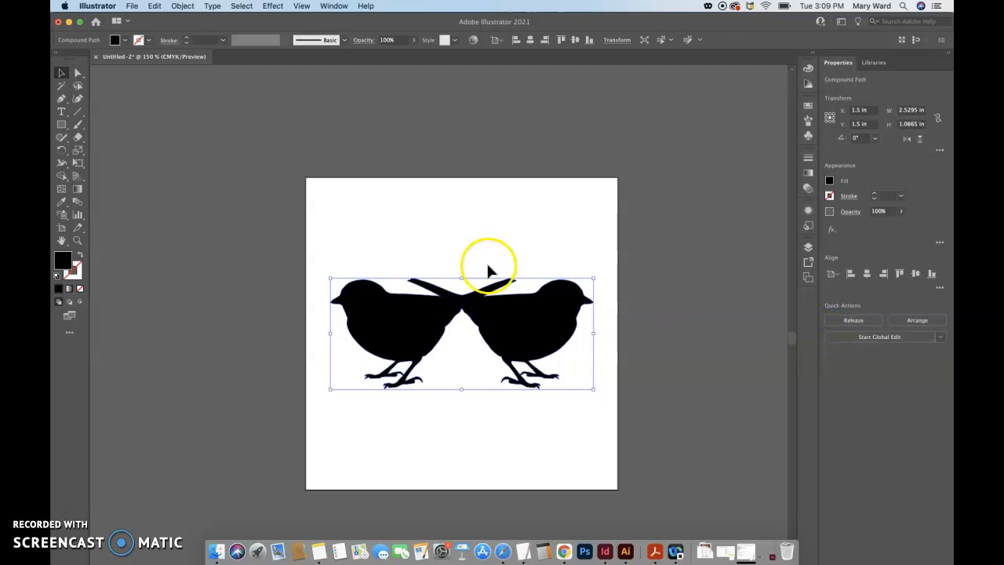
click(77, 72)
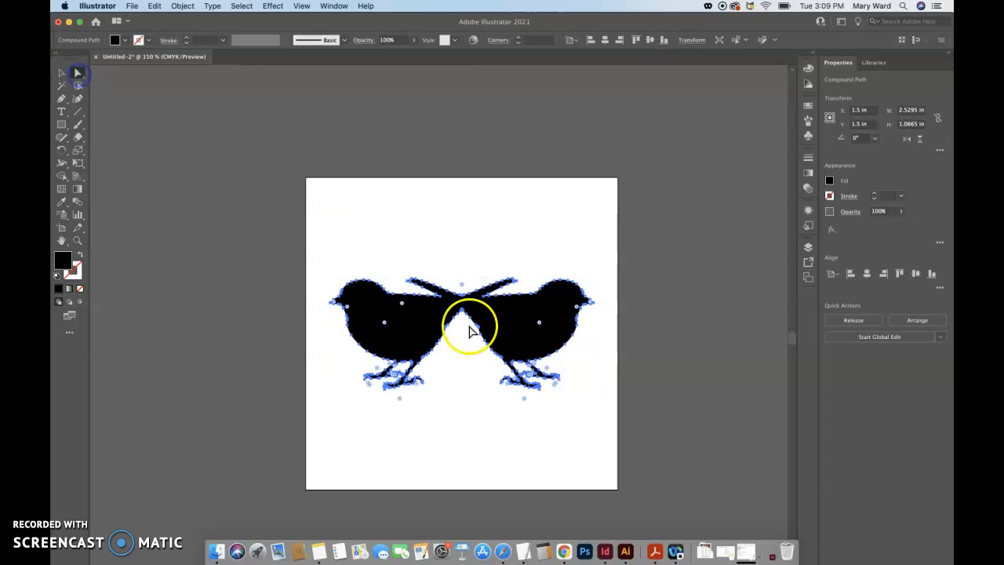
click(511, 268)
click(472, 317)
Move the united birds up past the artboard's upper edge, and bring them back onto its lower half
drag(515, 324, 471, 132)
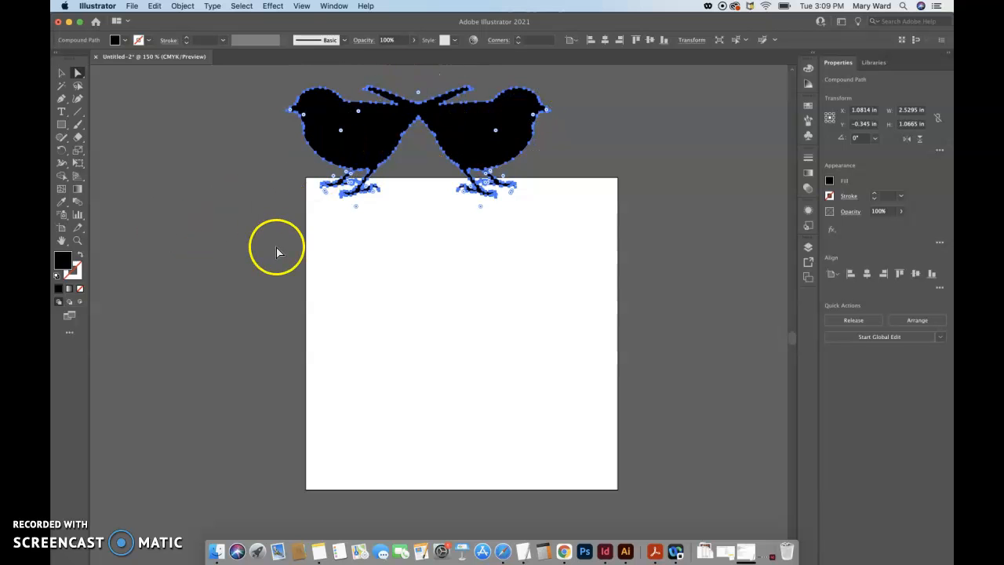
click(61, 74)
click(318, 249)
drag(357, 113, 406, 355)
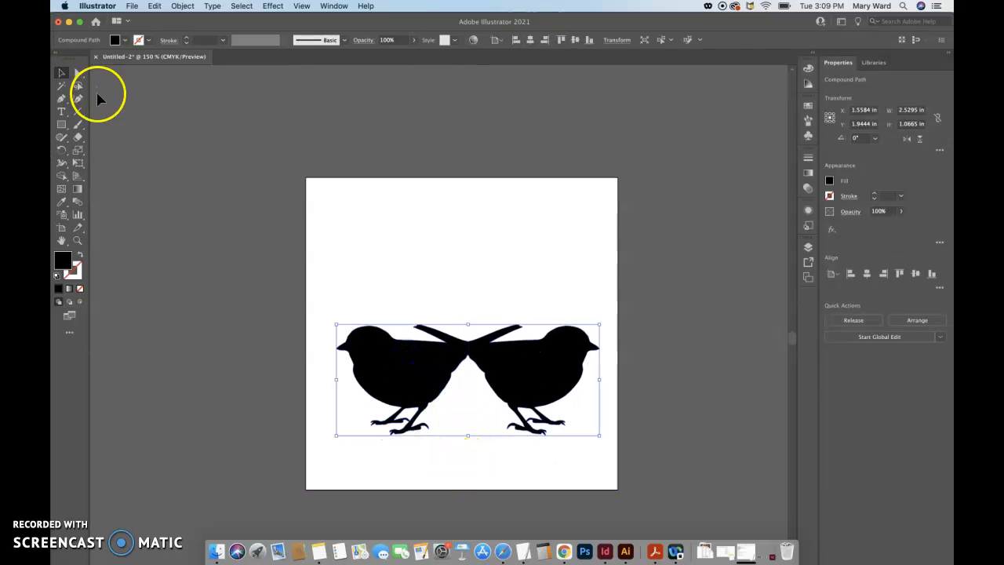
Directly select the united birds to examine the anchor points along their merged outline
click(77, 72)
click(330, 255)
click(413, 385)
click(442, 457)
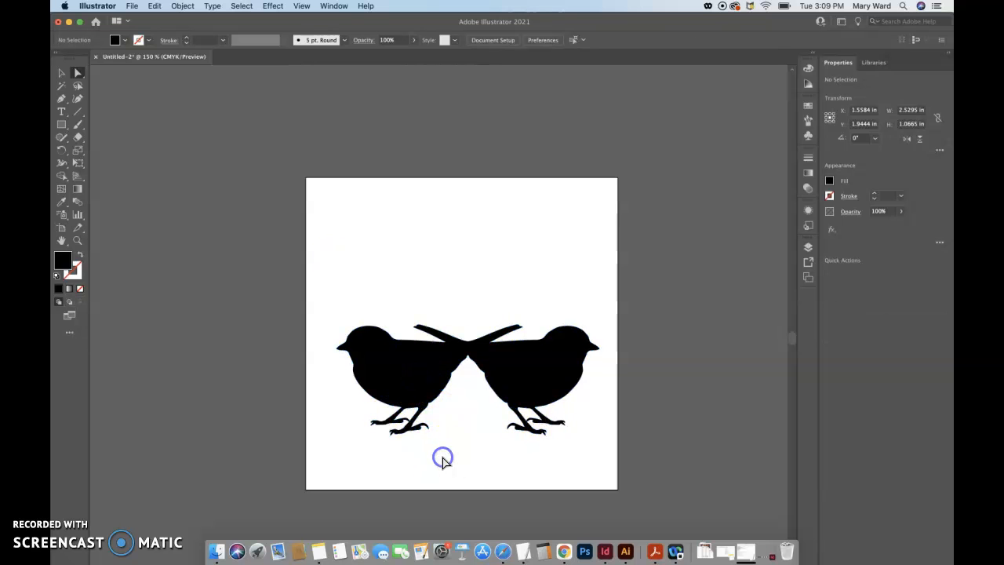
click(421, 384)
click(445, 452)
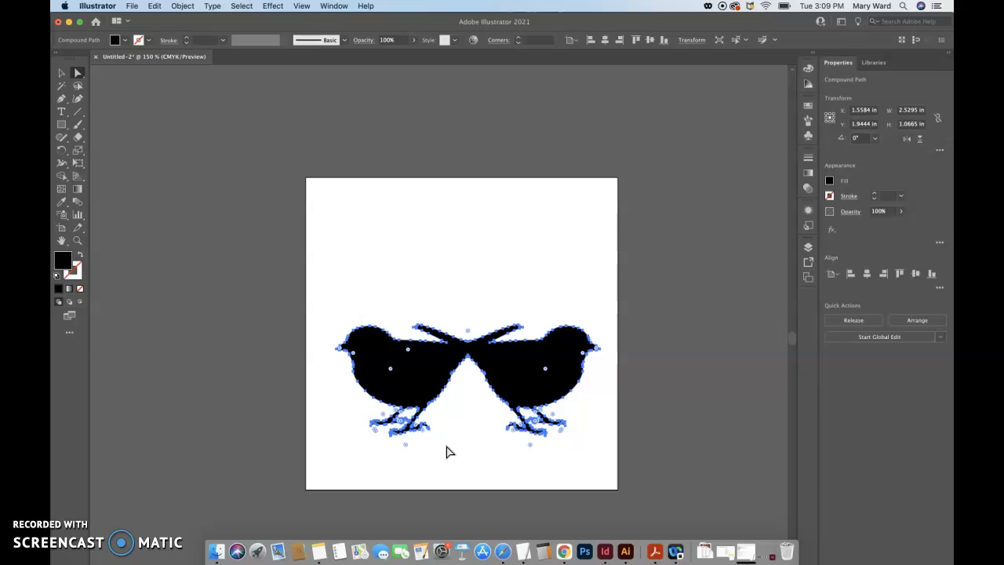
Move the united birds to the upper half of the artboard to leave room for text beneath
click(62, 73)
drag(404, 376, 401, 268)
click(396, 404)
Add a text area about 2.55 x 0.66 in below the birds reading "Two Birds Cafe" and center its paragraph
click(62, 111)
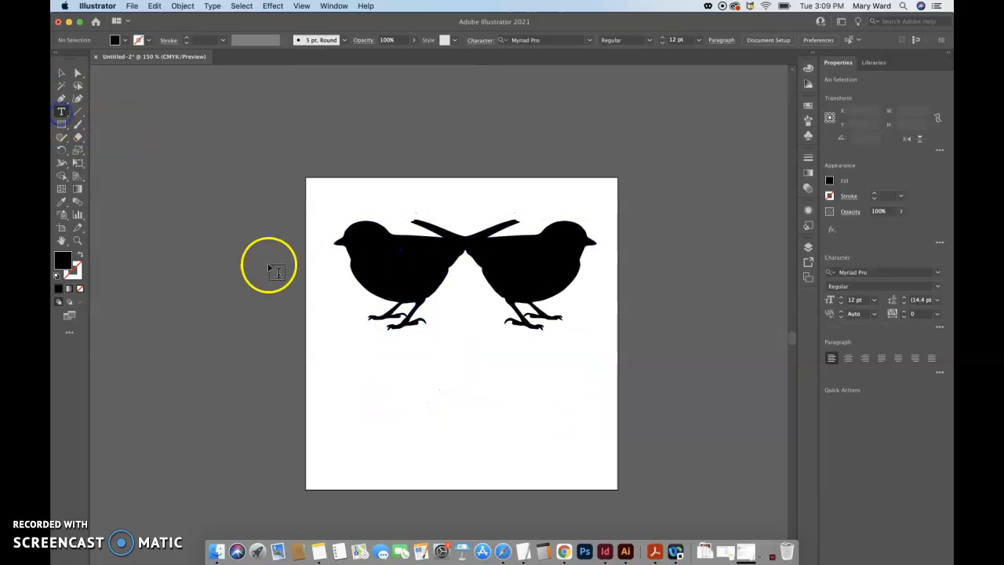
drag(330, 347, 596, 416)
key(BackSpace)
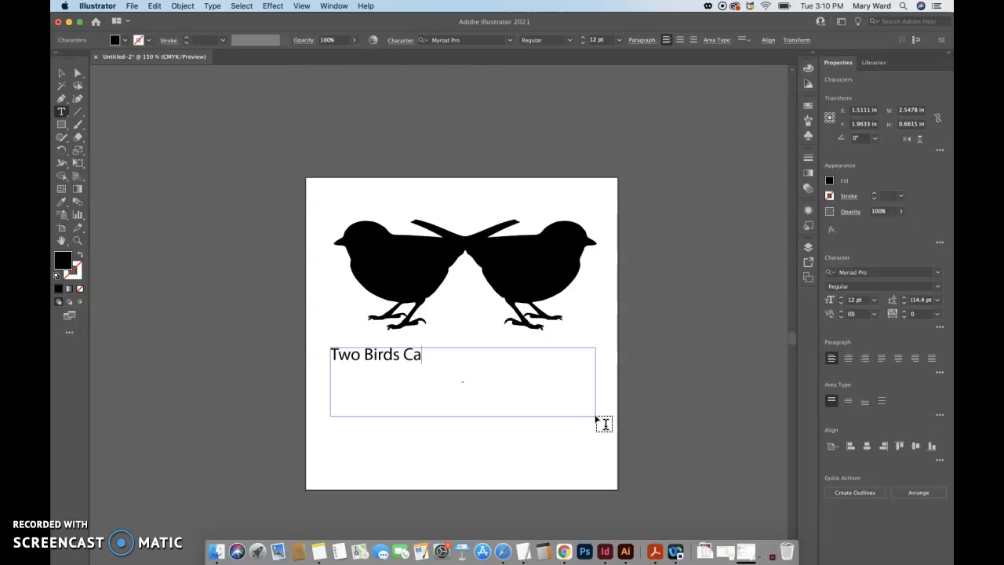
triple_click(446, 358)
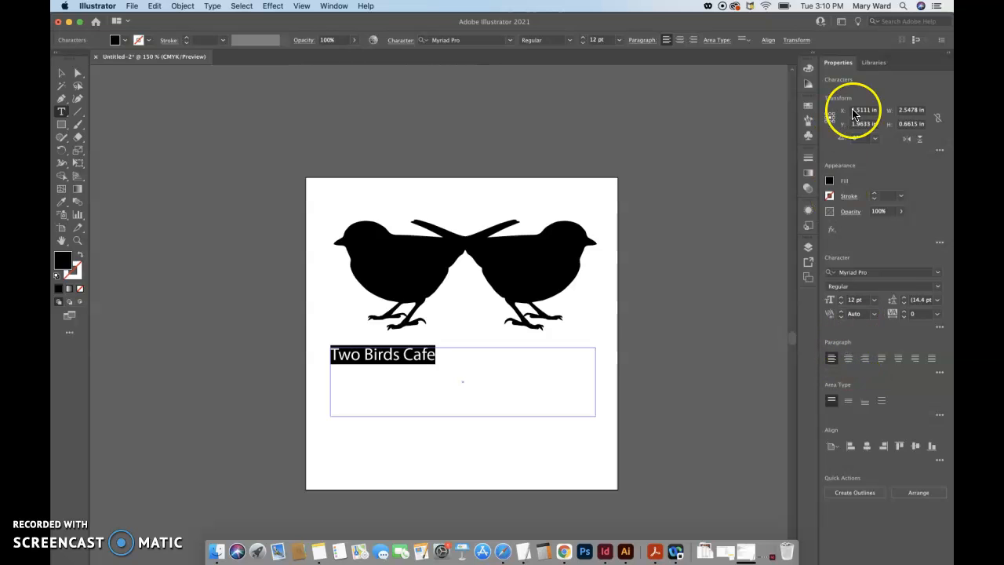
click(848, 359)
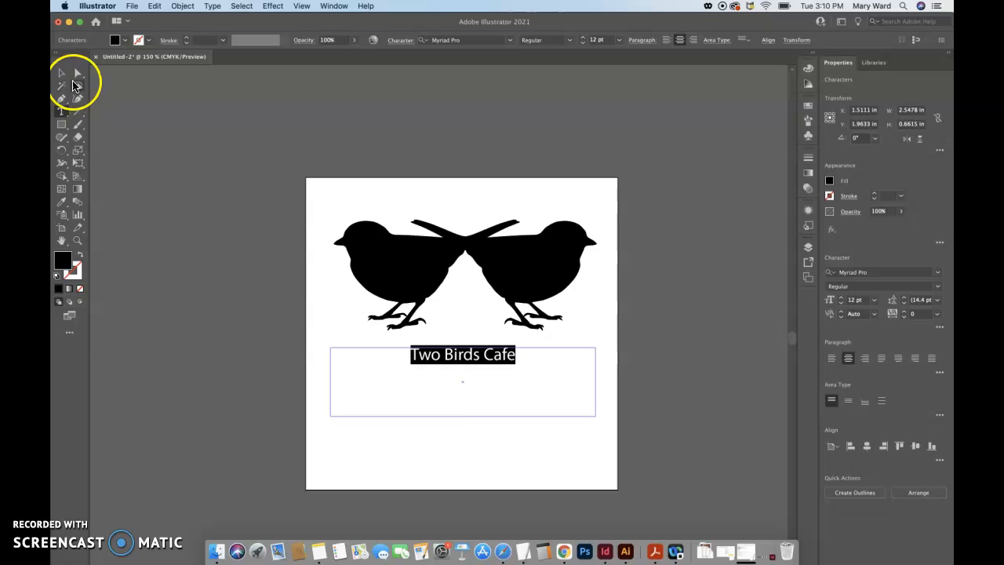
Shift the "Two Birds Cafe" text area slightly down and nudge it sideways to sit roughly centered under the birds
click(62, 73)
click(371, 358)
click(364, 347)
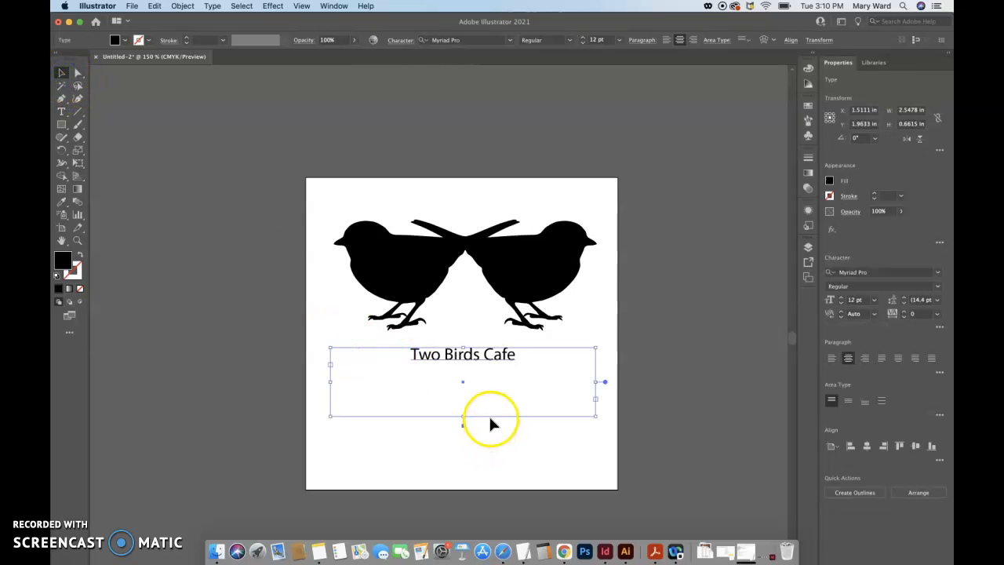
drag(493, 414, 487, 418)
mouse_move(480, 367)
mouse_down()
mouse_move(526, 365)
mouse_move(476, 360)
mouse_move(483, 368)
mouse_up()
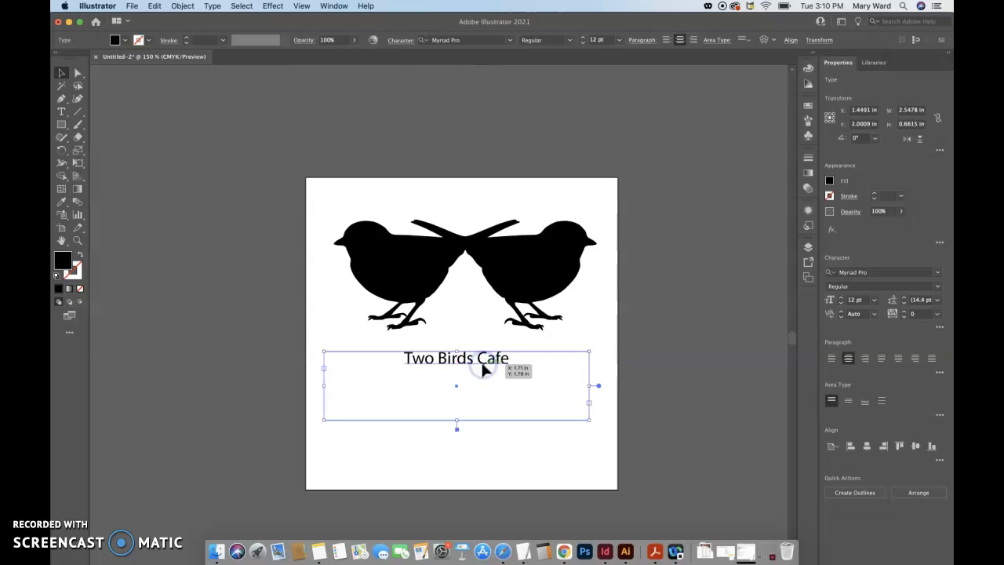
key(Right)
key(Right)
key(Right)
key(Right)
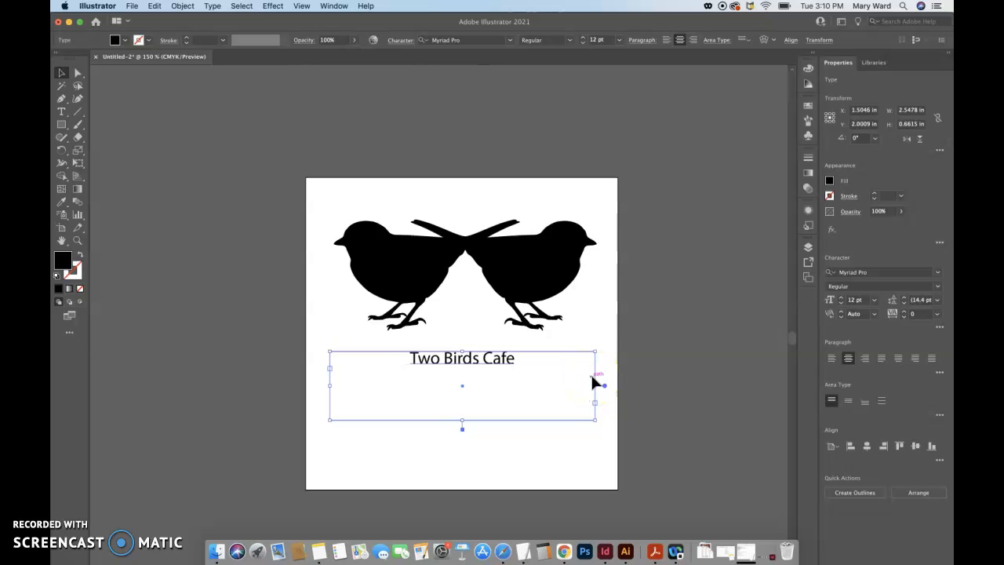
click(697, 382)
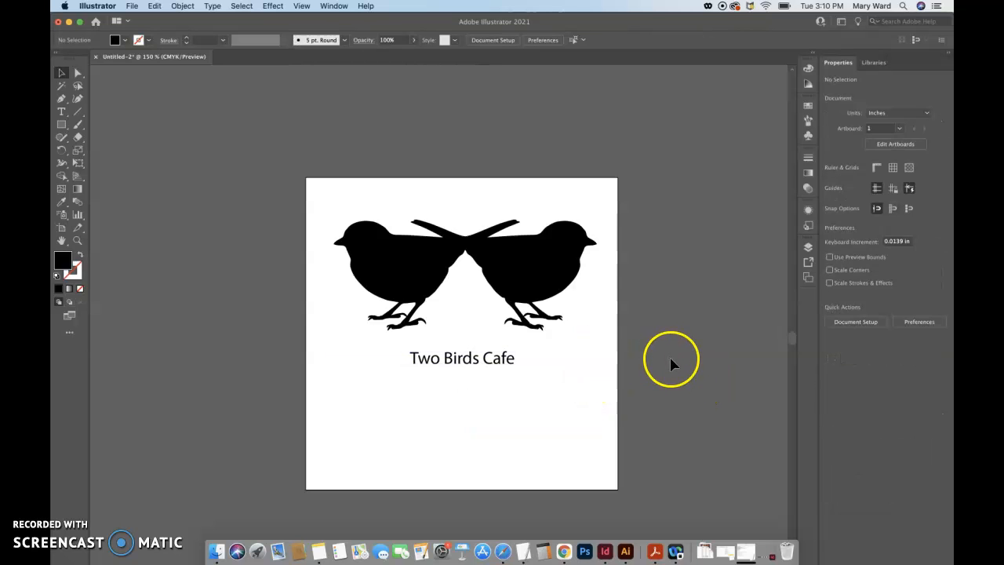
Select the text area together with the united birds and align their horizontal centers
click(481, 365)
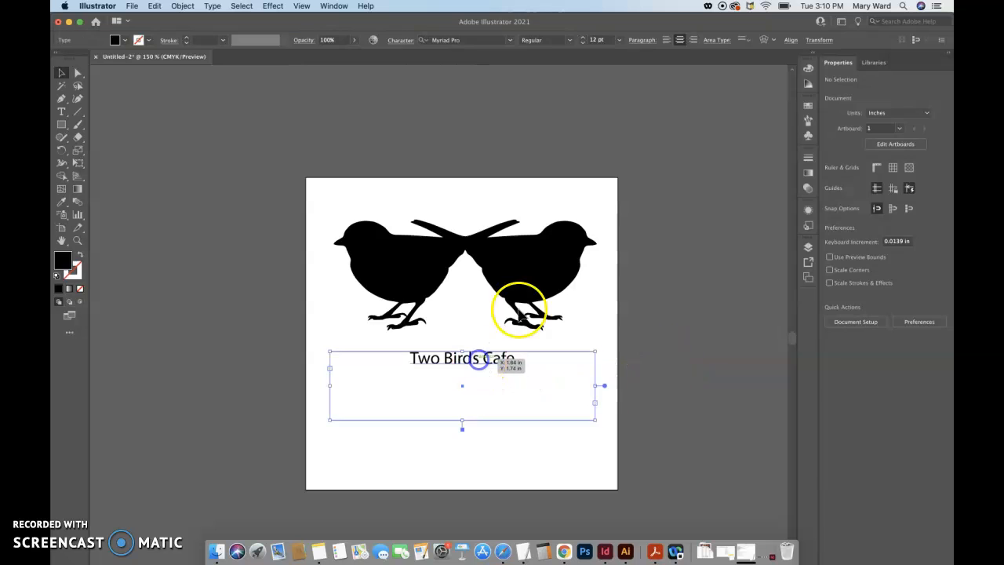
shift+click(534, 292)
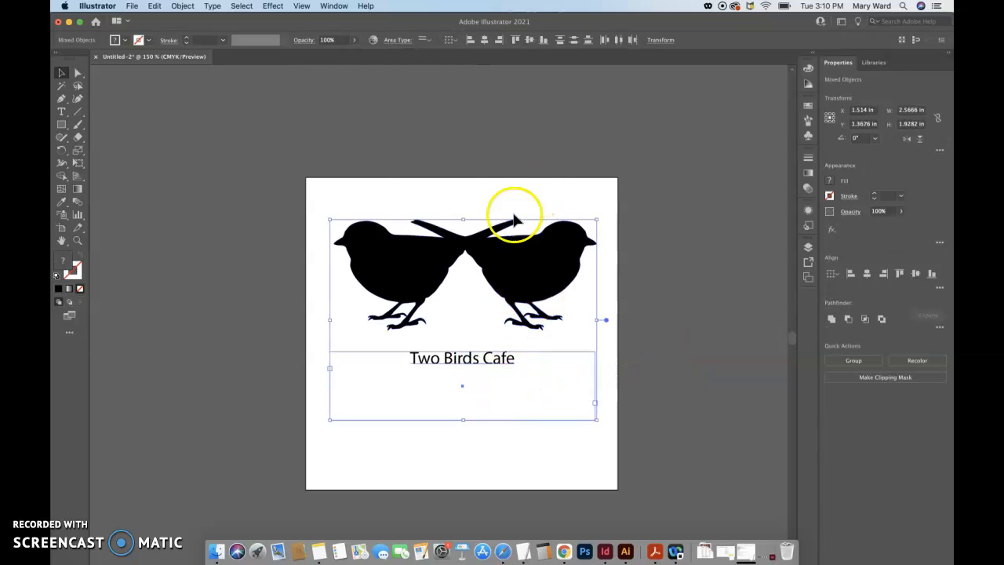
click(461, 206)
drag(398, 191, 474, 409)
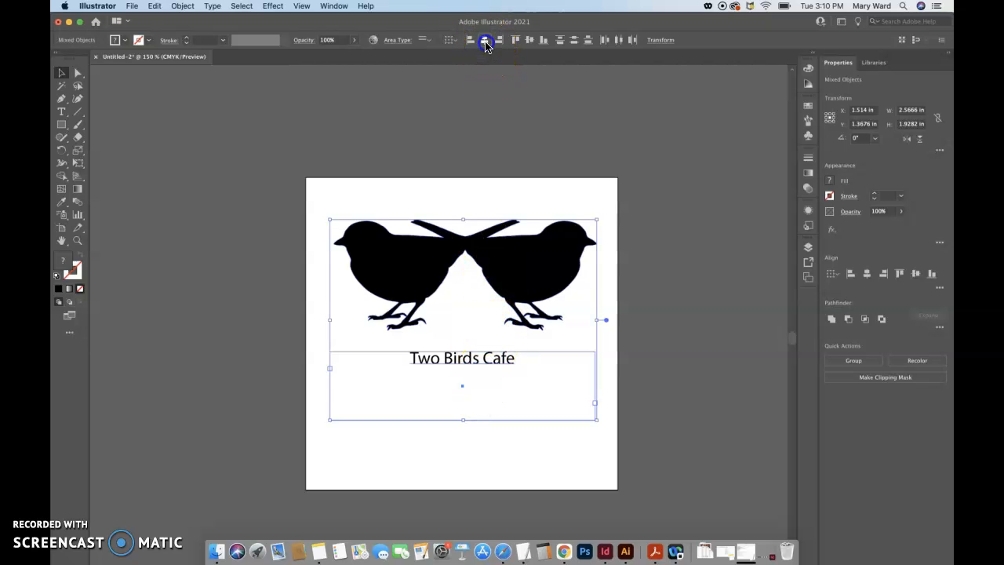
click(485, 41)
click(866, 274)
click(675, 352)
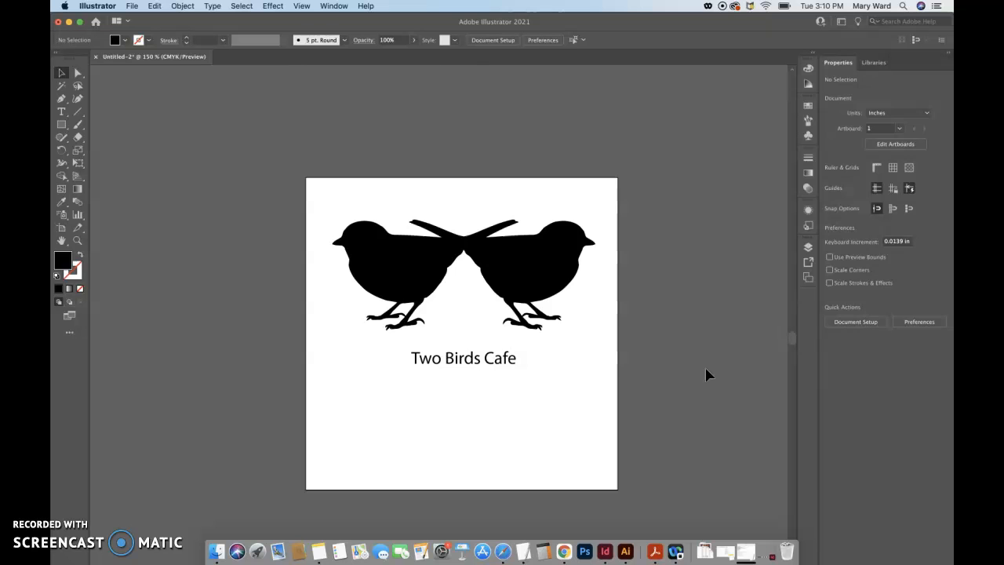
Change the "Two Birds Cafe" text to the Selima font at 10 pt
triple_click(463, 357)
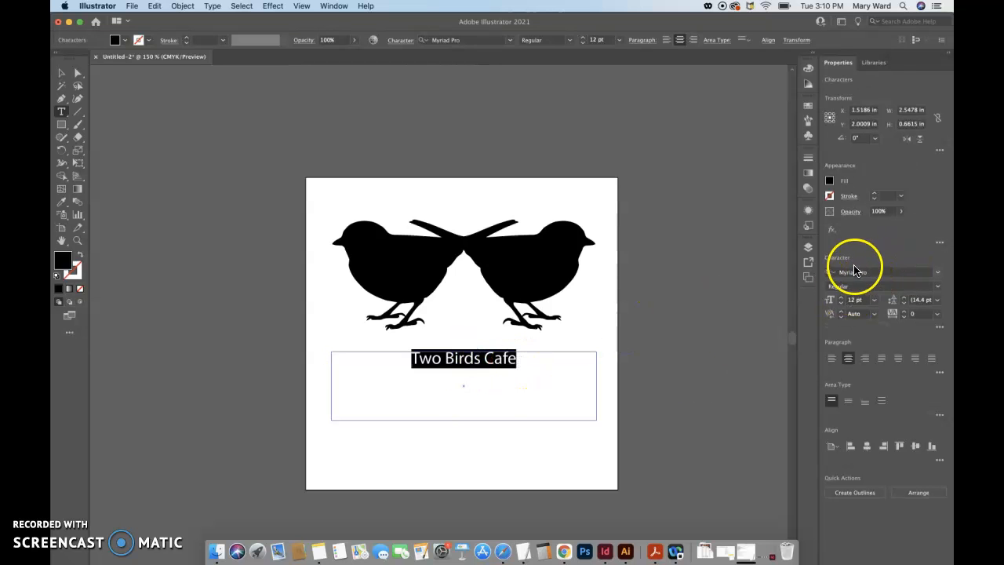
click(941, 276)
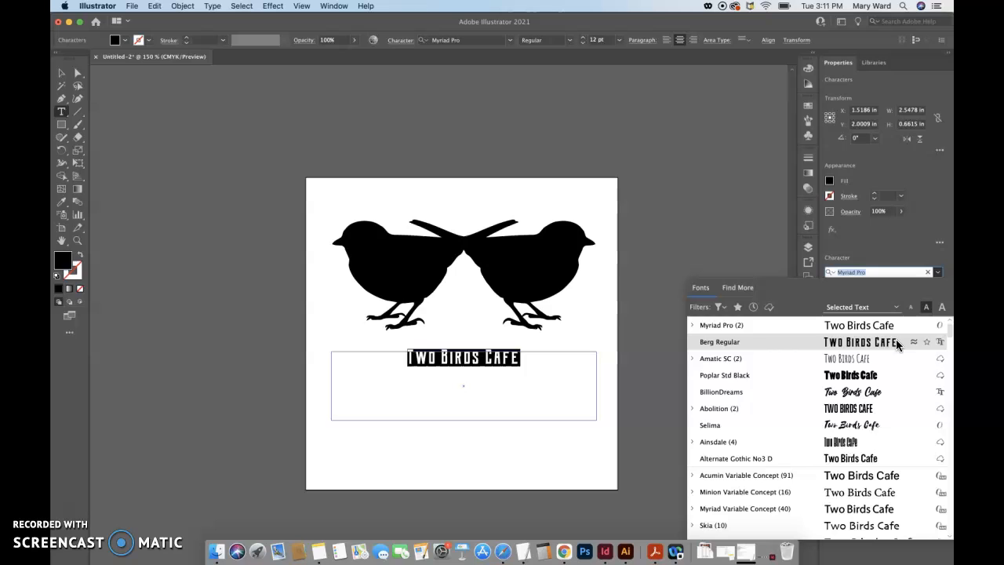
click(883, 423)
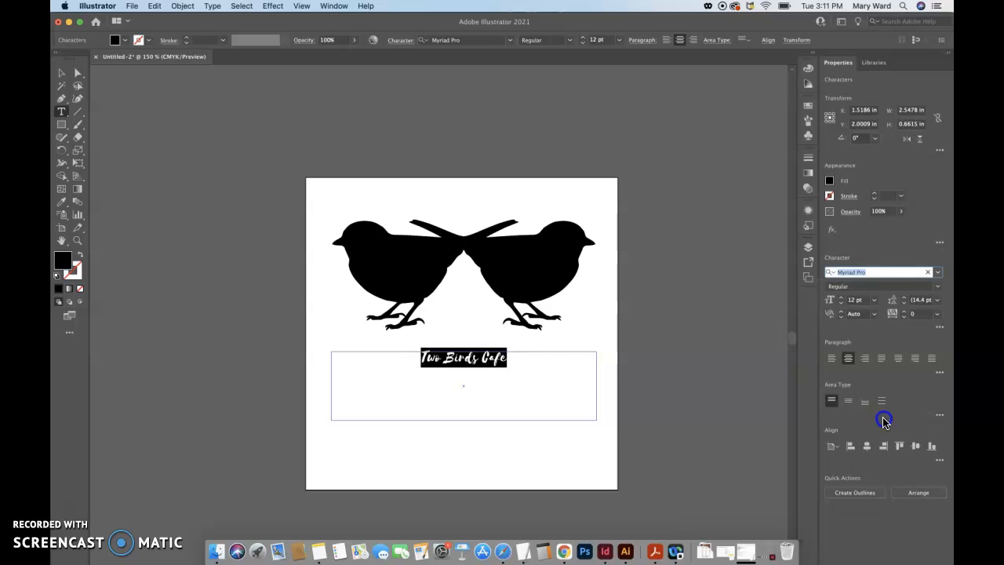
key(super+shift+comma)
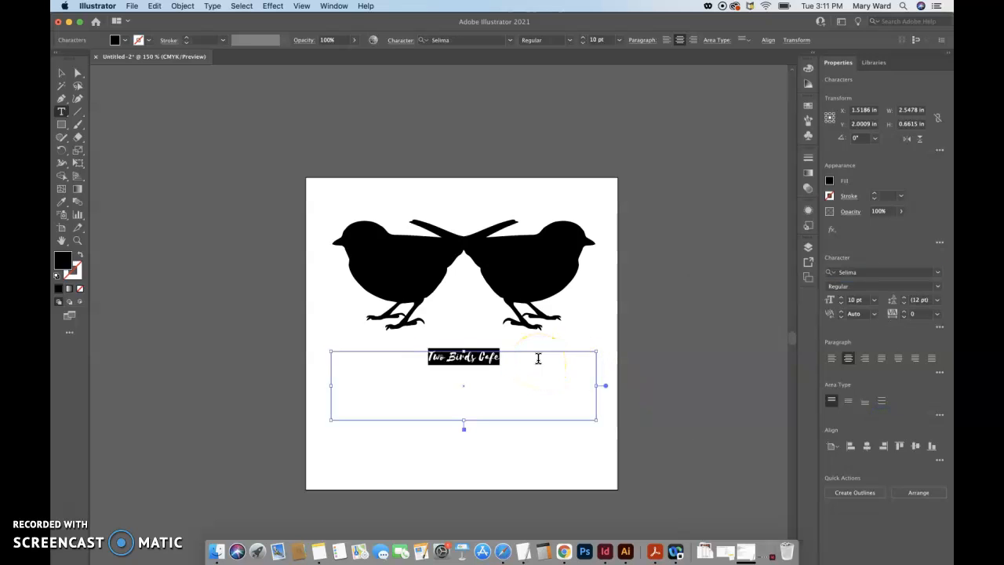
Enlarge the "Two Birds Cafe" text to 30 pt and deselect it
key(super+shift+period)
key(super+shift+period)
key(super+shift+period)
key(super+shift+period)
key(super+shift+period)
key(super+shift+period)
key(super+shift+period)
key(super+shift+period)
key(super+shift+period)
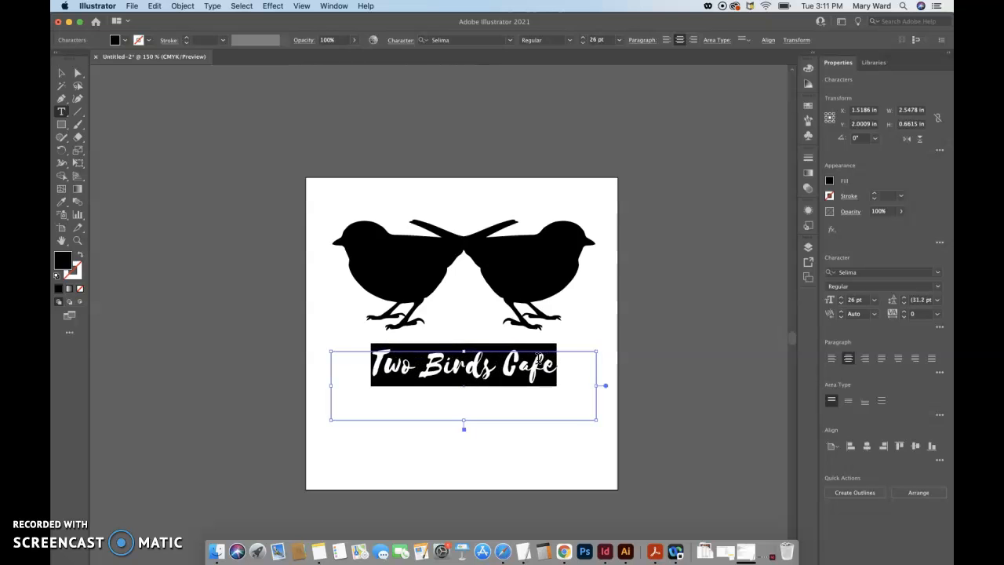
key(super+shift+period)
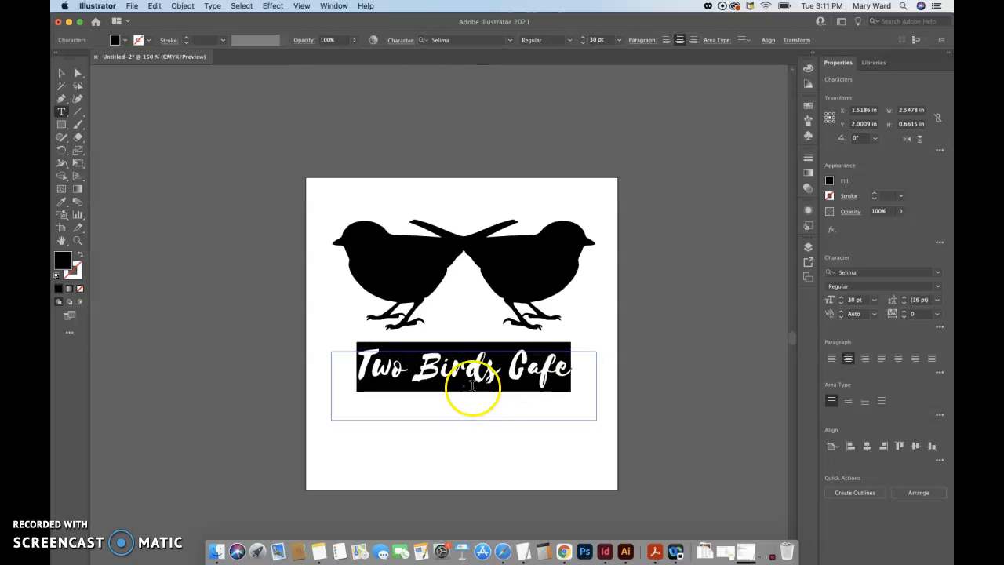
click(468, 386)
click(62, 73)
click(251, 187)
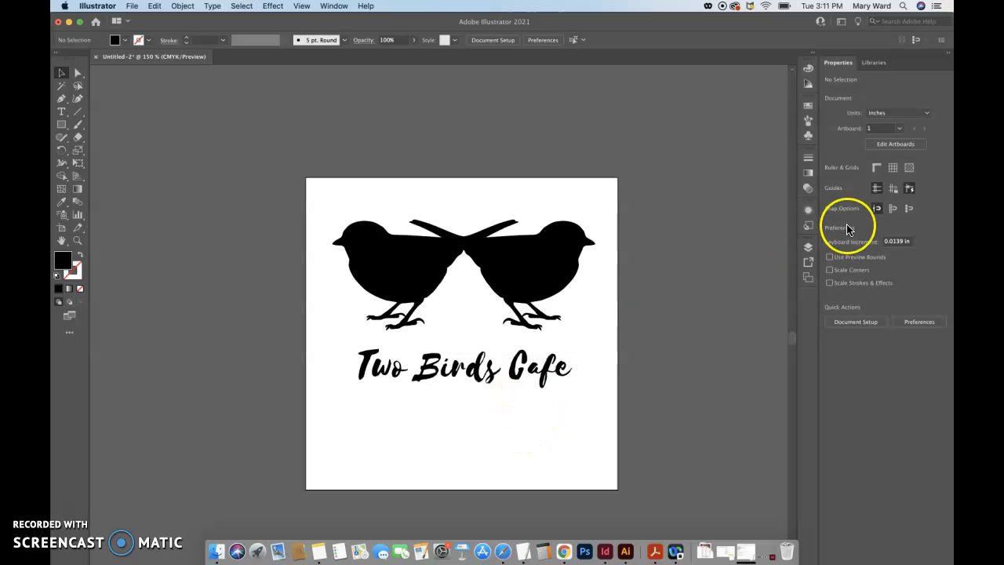
Place a duplicate of the "Two Birds Cafe" text area on the pasteboard beside the artboard as an editable backup
click(534, 362)
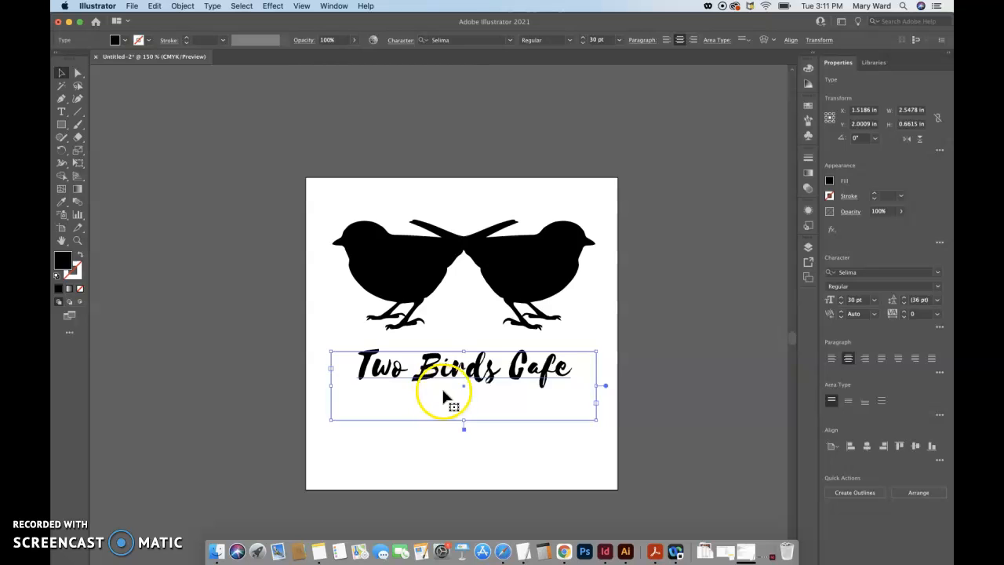
click(691, 348)
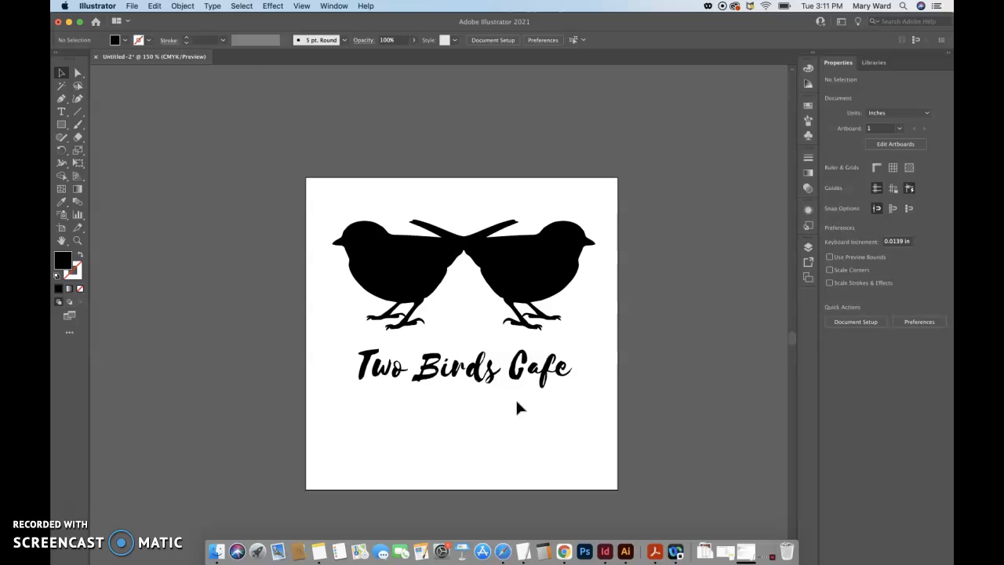
drag(516, 404, 751, 381)
drag(677, 376, 699, 313)
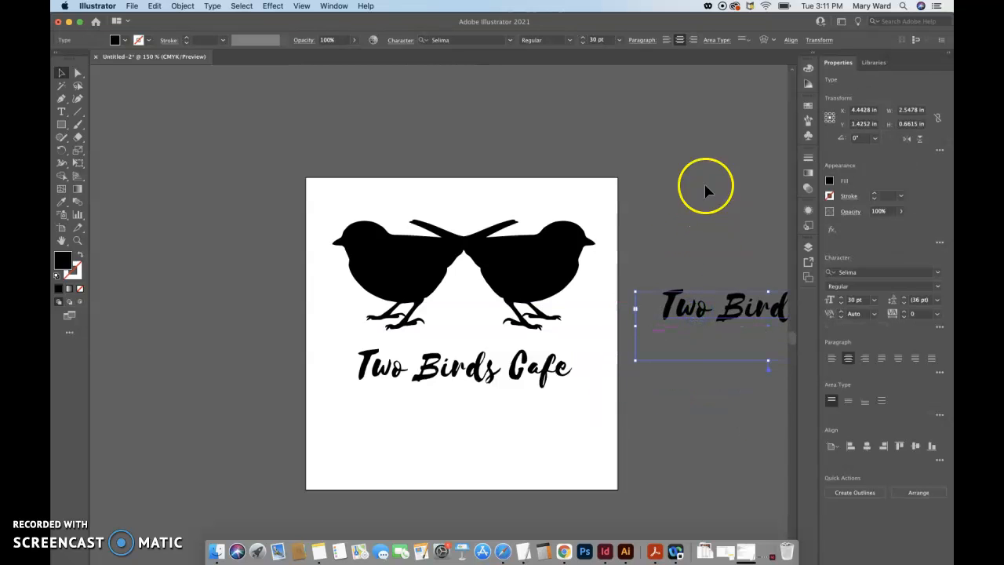
click(699, 206)
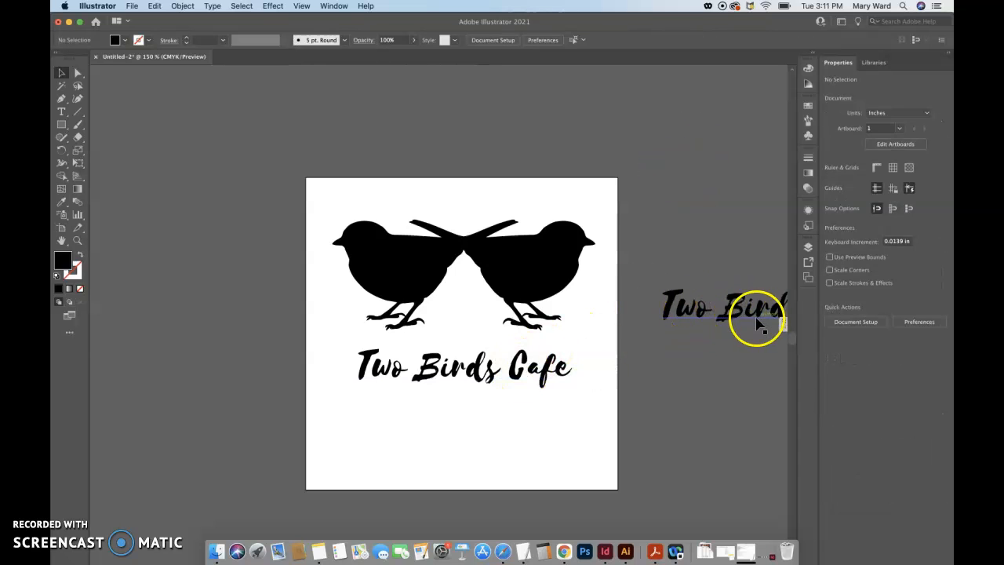
click(483, 375)
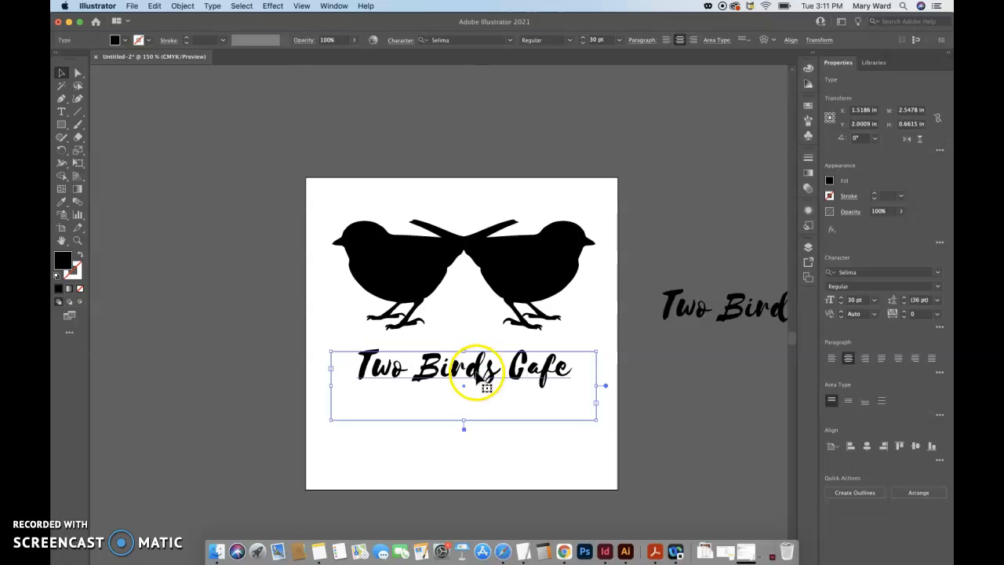
click(693, 312)
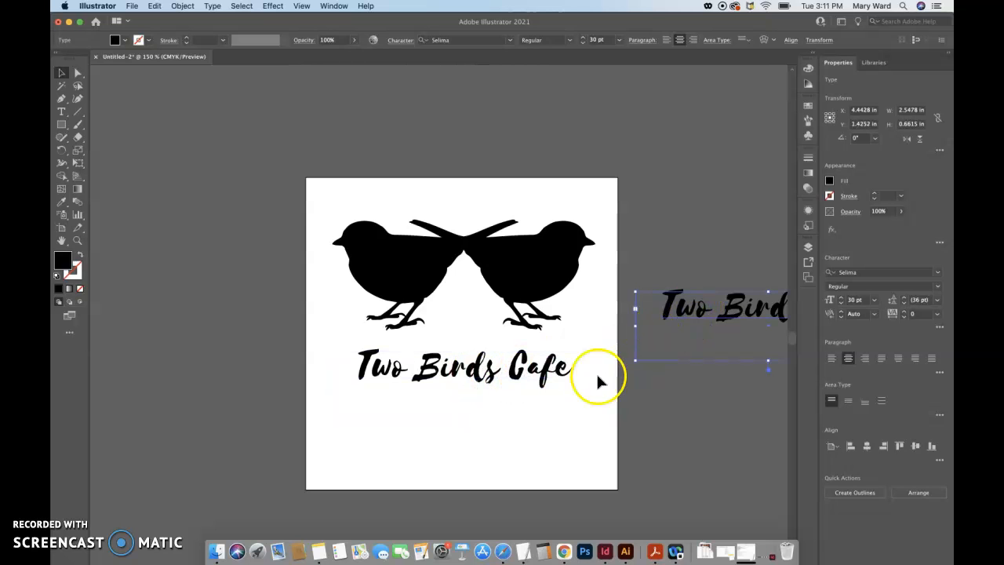
click(672, 249)
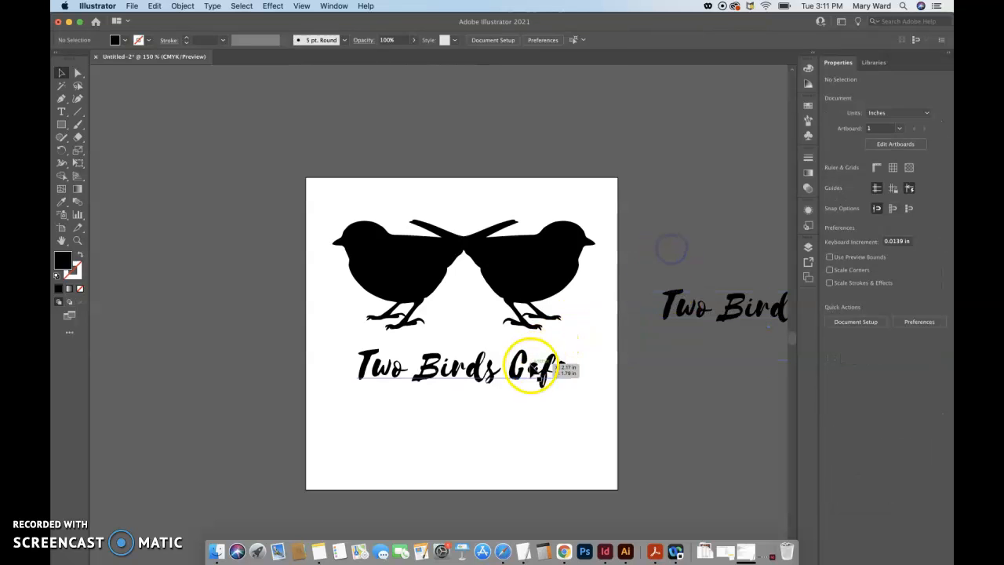
right_click(530, 369)
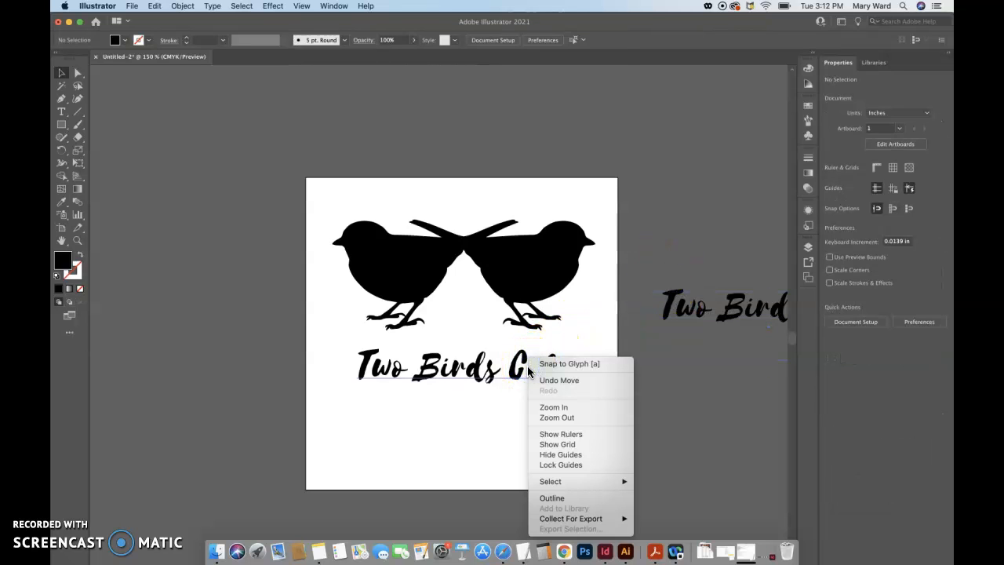
click(473, 375)
right_click(472, 375)
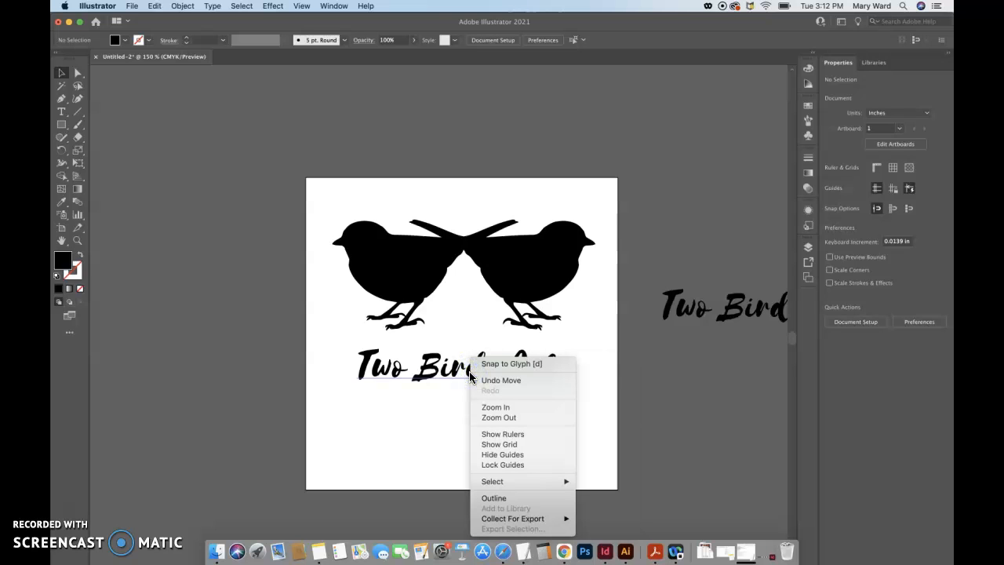
click(408, 466)
double_click(454, 375)
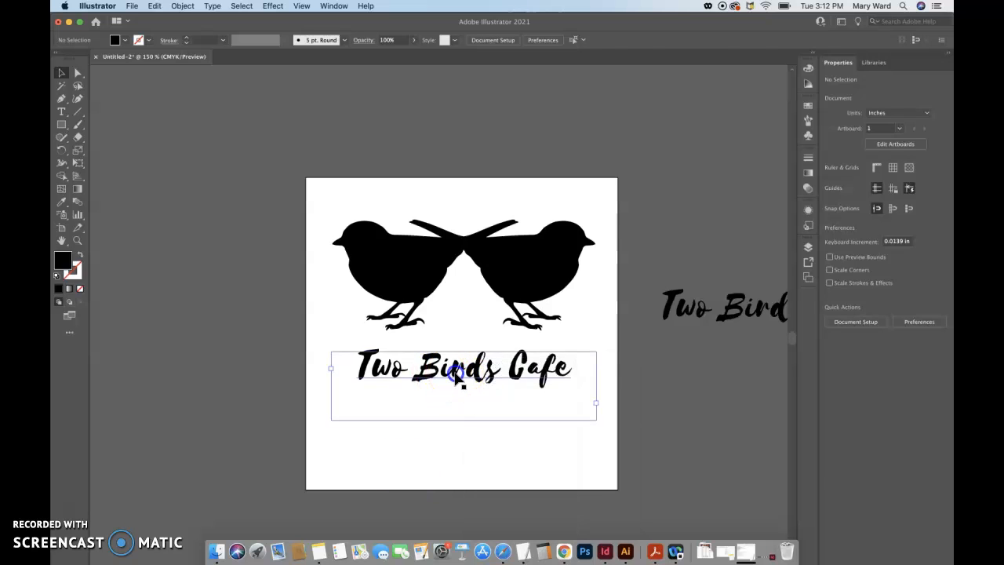
triple_click(455, 375)
right_click(455, 375)
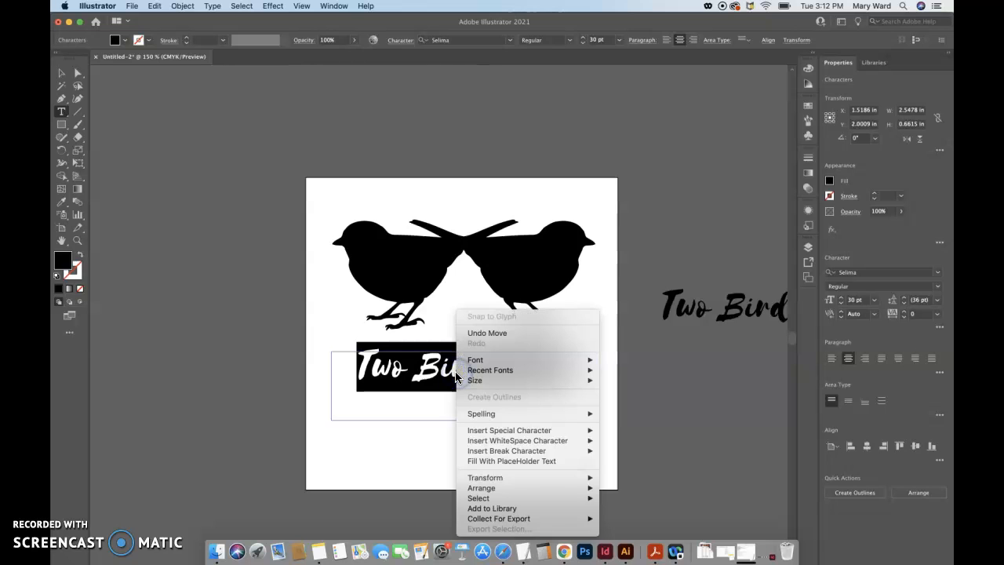
click(399, 424)
click(388, 461)
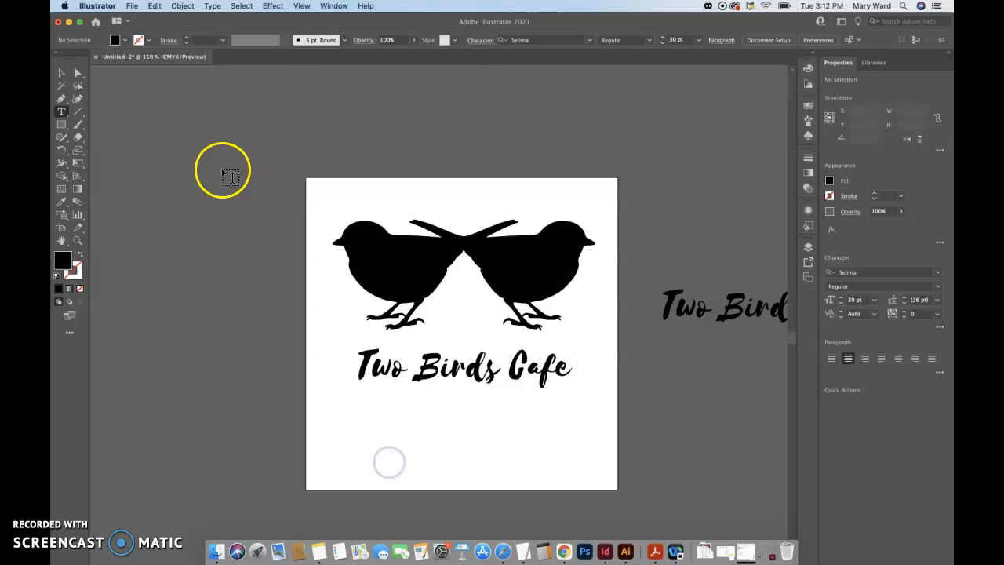
click(63, 74)
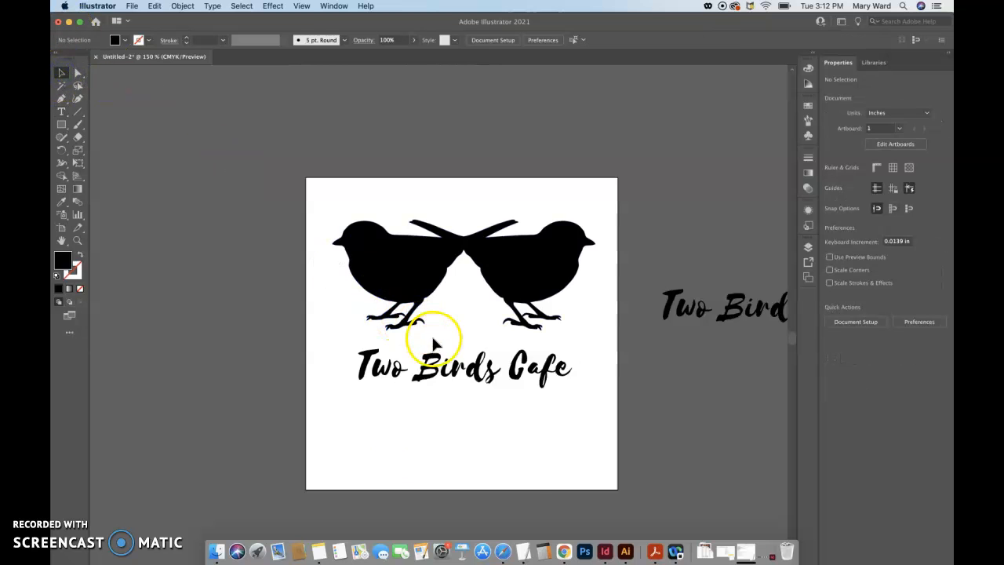
right_click(437, 362)
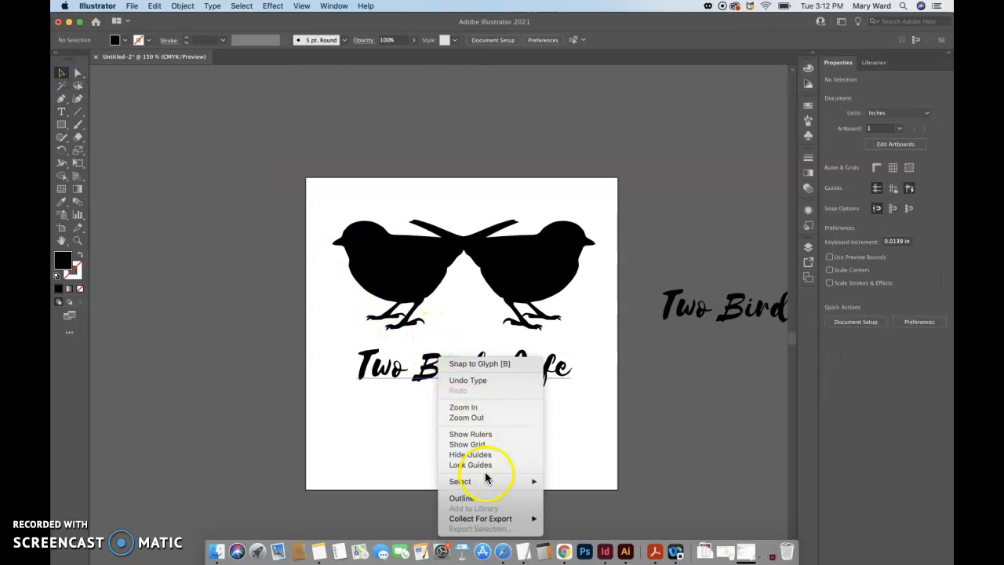
click(66, 114)
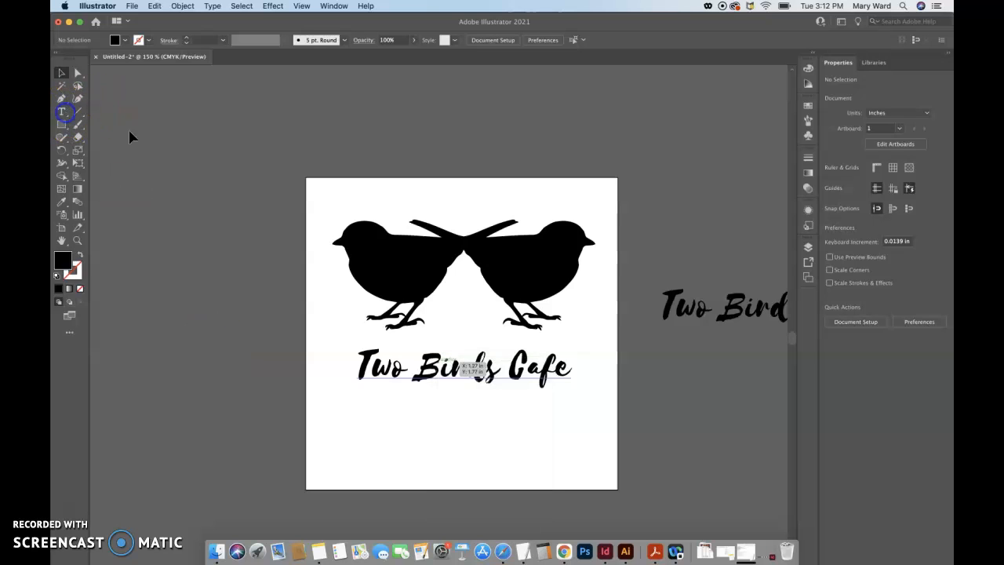
right_click(448, 366)
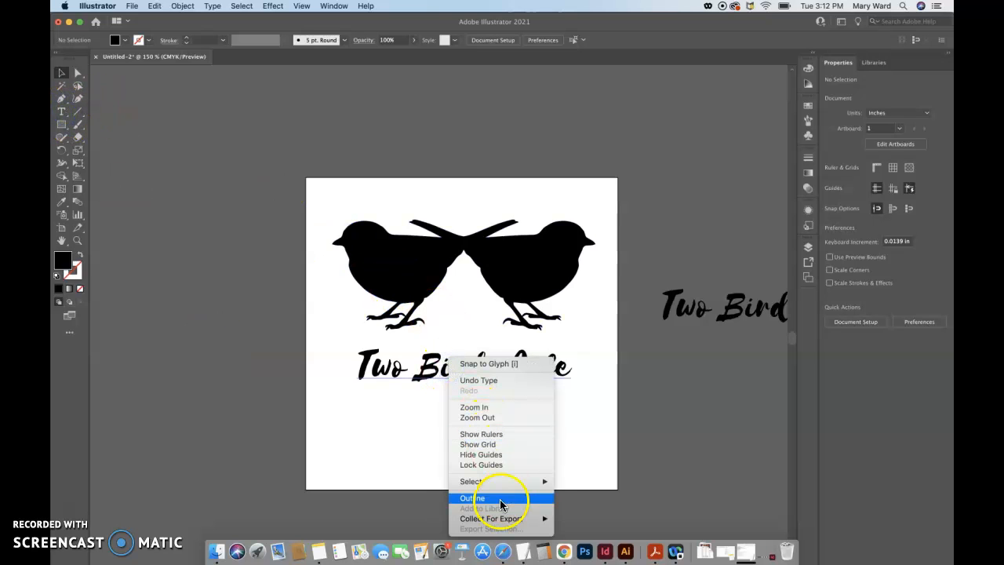
mouse_move(483, 518)
click(385, 507)
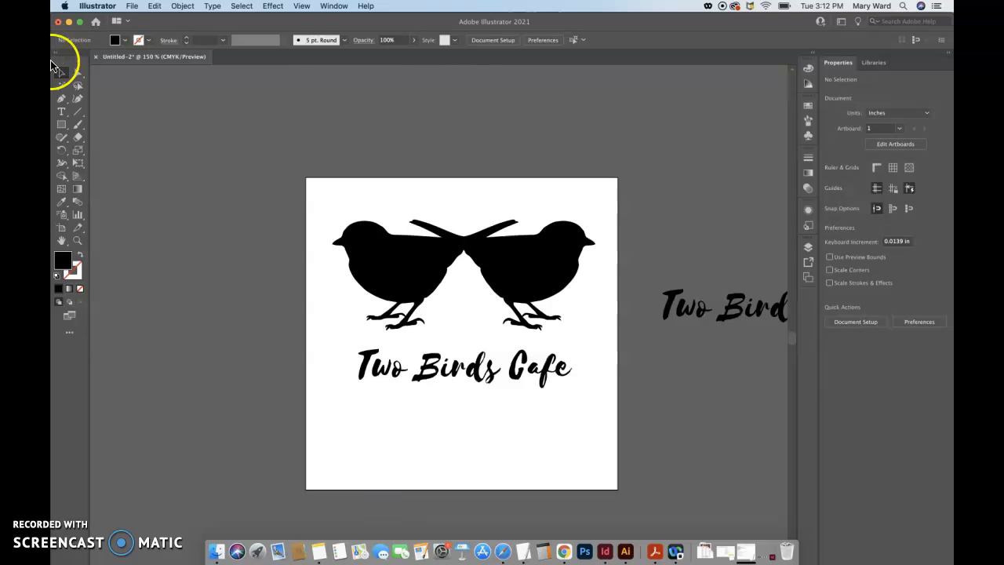
Move the artboard's "Two Birds Cafe" text area above the birds and convert its text to outlines
drag(382, 366, 363, 179)
right_click(366, 181)
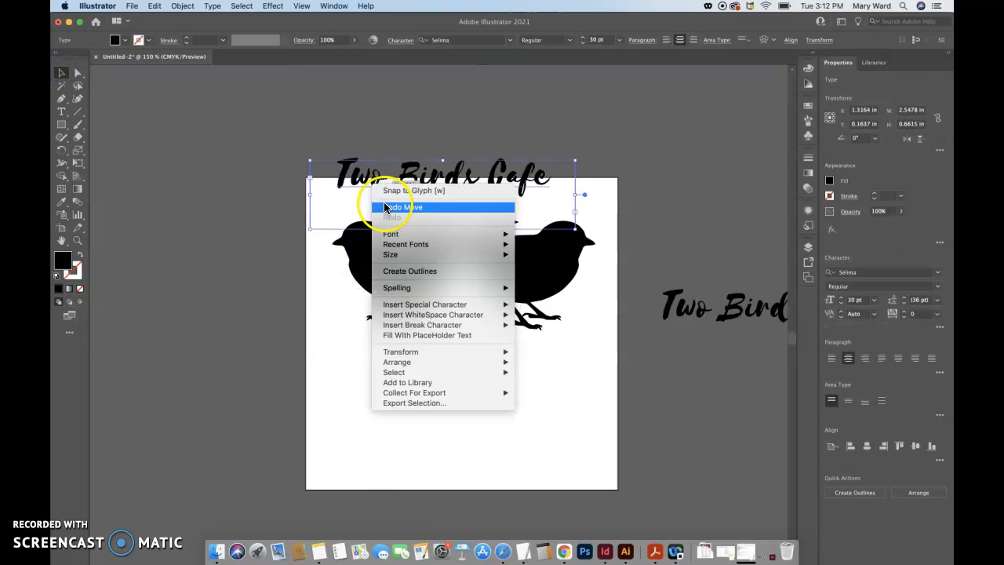
click(243, 146)
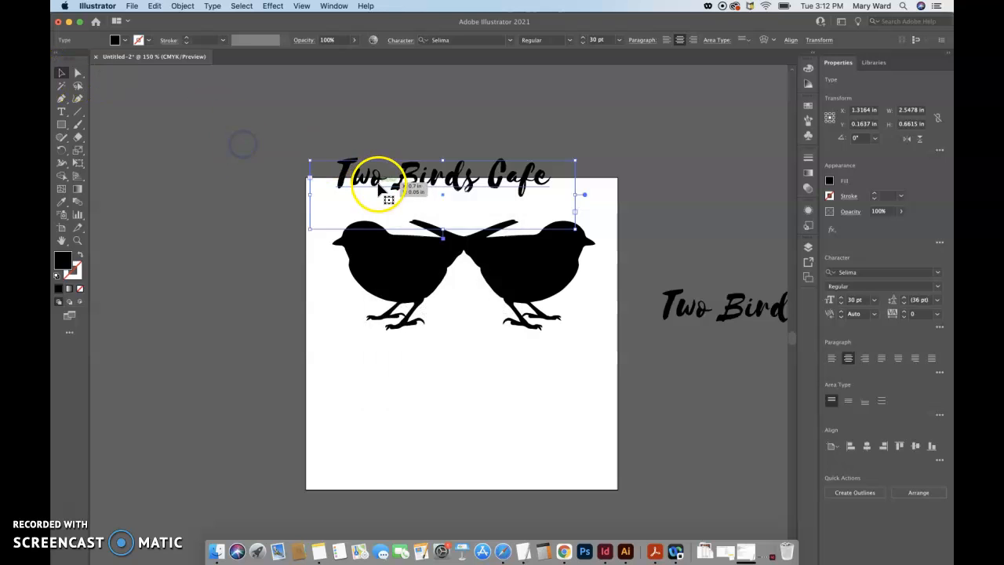
click(278, 272)
drag(366, 182, 372, 180)
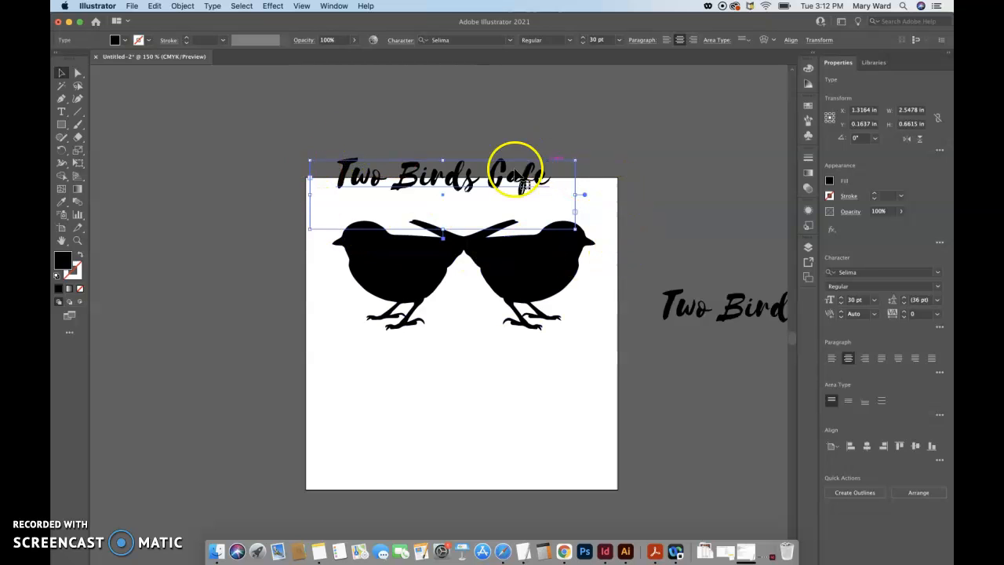
right_click(473, 186)
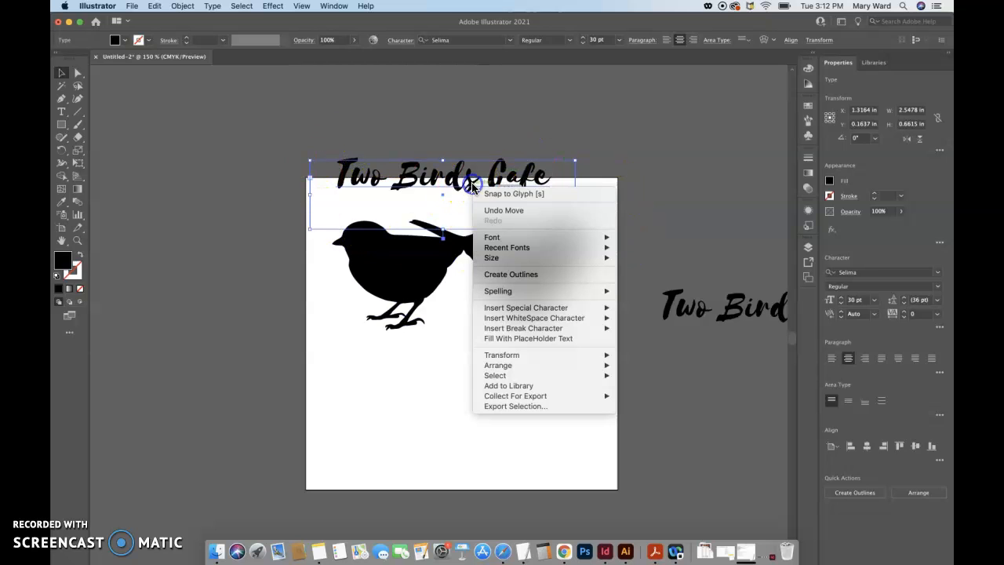
click(509, 274)
Examine the outlined lettering up close by directly selecting individual letters in "Birds" and "Cafe"
click(398, 184)
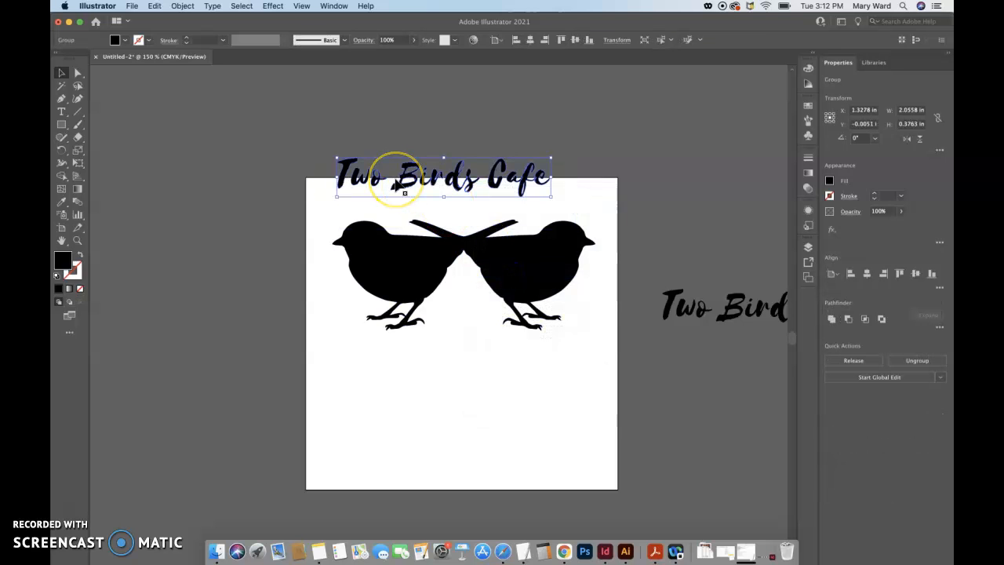
key(super+plus)
key(super+plus)
key(super+plus)
key(super+plus)
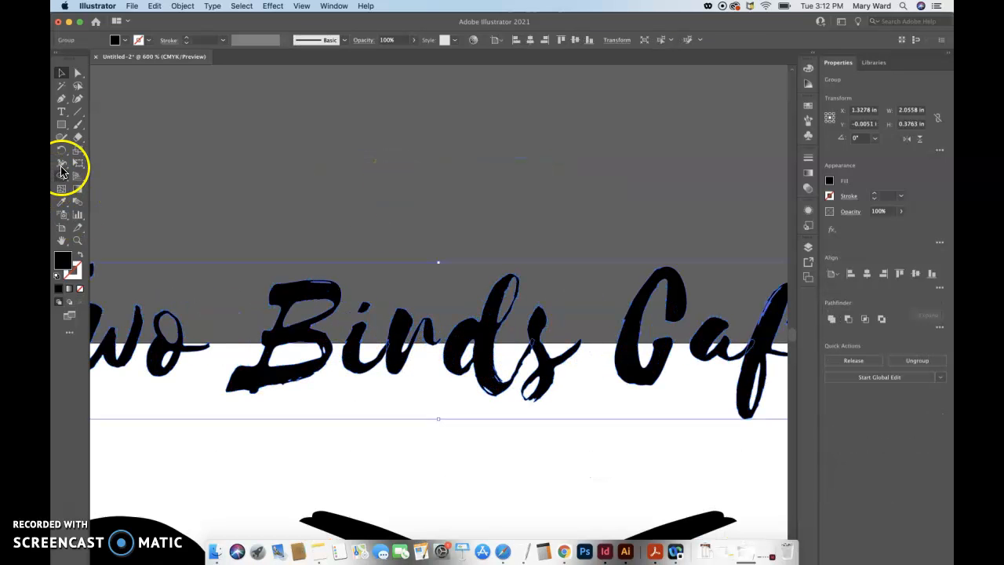
click(78, 72)
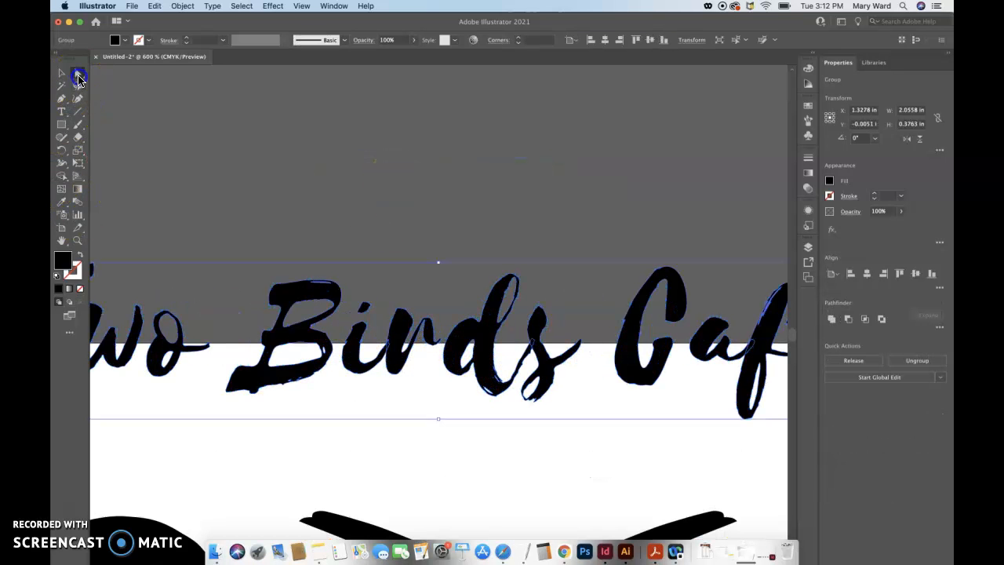
click(290, 238)
click(290, 305)
click(404, 331)
click(358, 330)
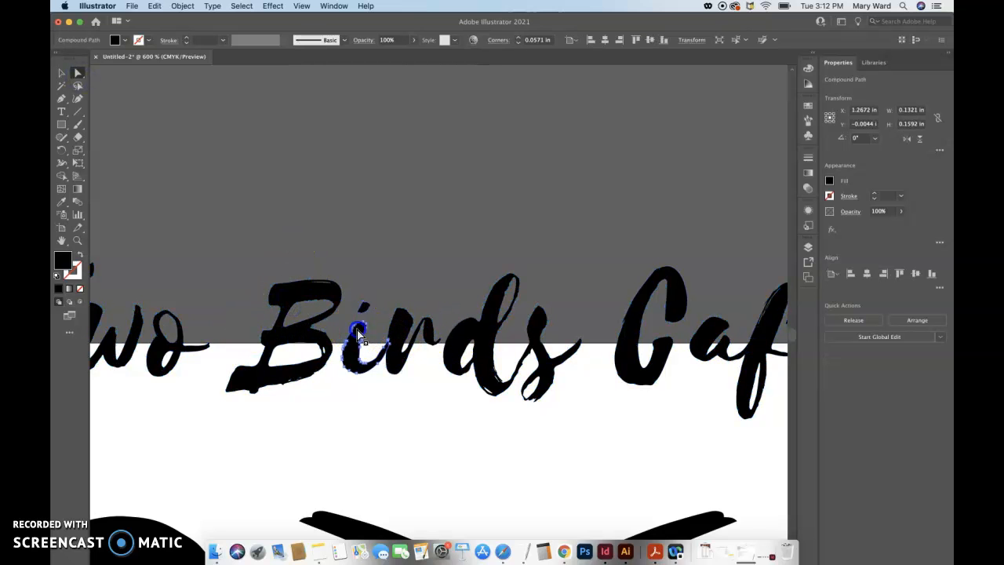
click(470, 331)
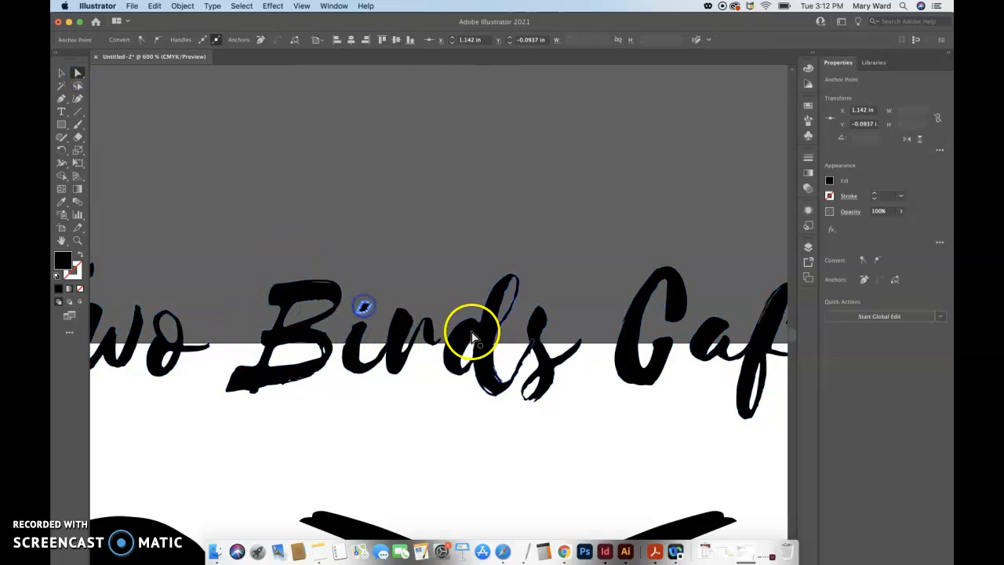
click(544, 349)
click(636, 365)
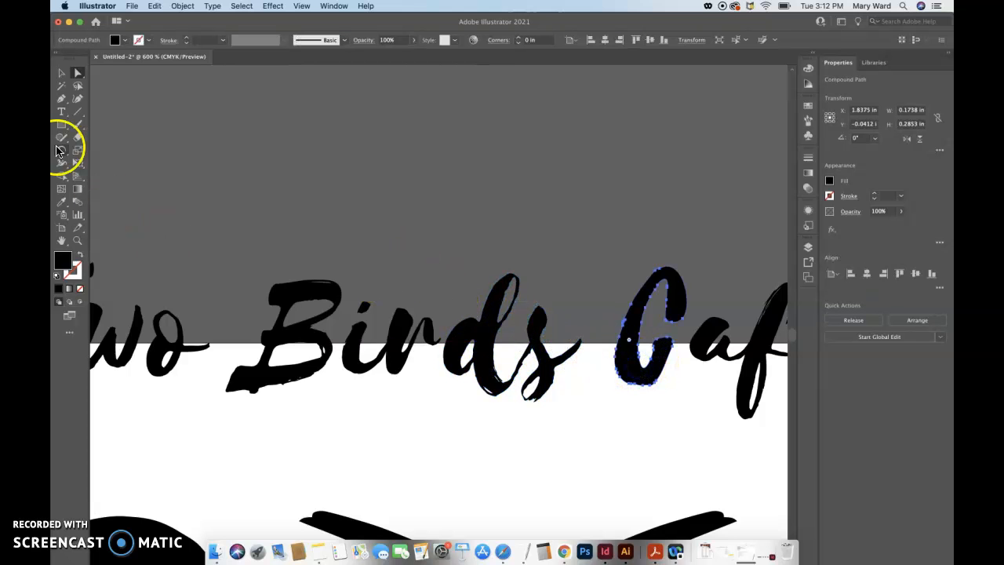
Move the outlined "Two Birds Cafe" group back below the birds and center it horizontally under them
click(63, 73)
click(291, 289)
key(super+0)
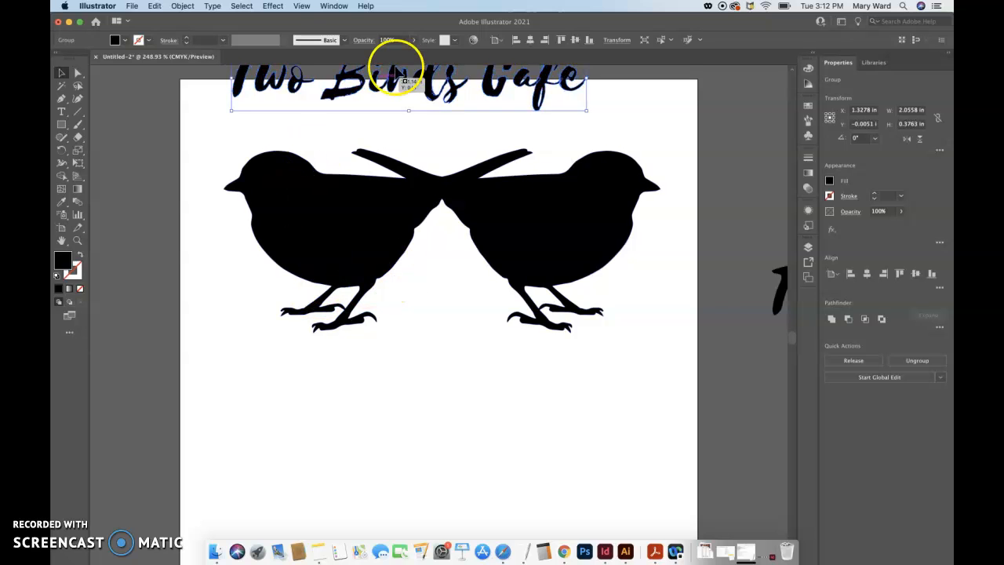
drag(423, 94, 471, 417)
click(648, 337)
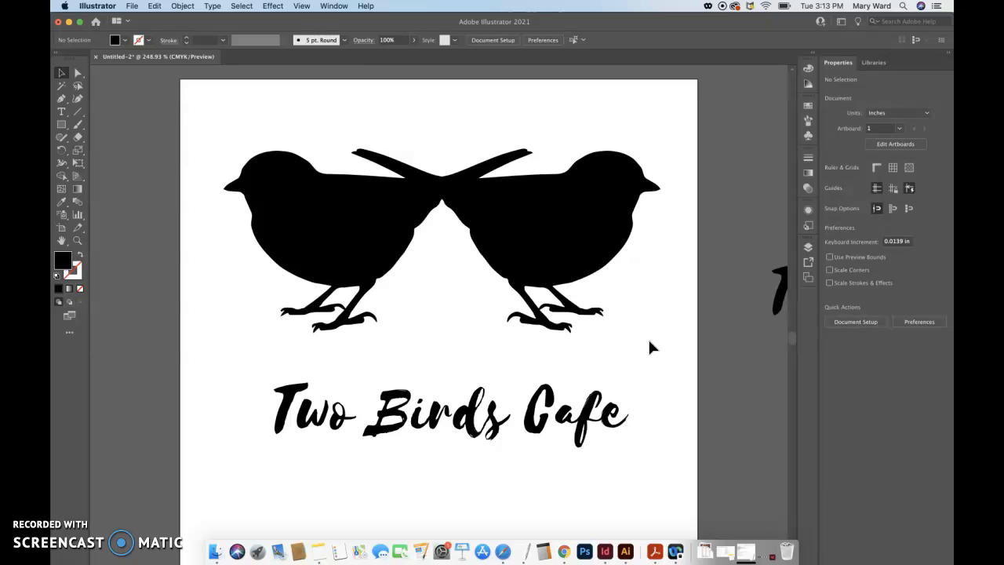
drag(530, 408, 551, 385)
click(542, 480)
Nudge the outlined "Two Birds Cafe" group slightly down, away from the birds' feet, and deselect it
click(517, 389)
key(Down)
key(Down)
key(Down)
key(Down)
key(Down)
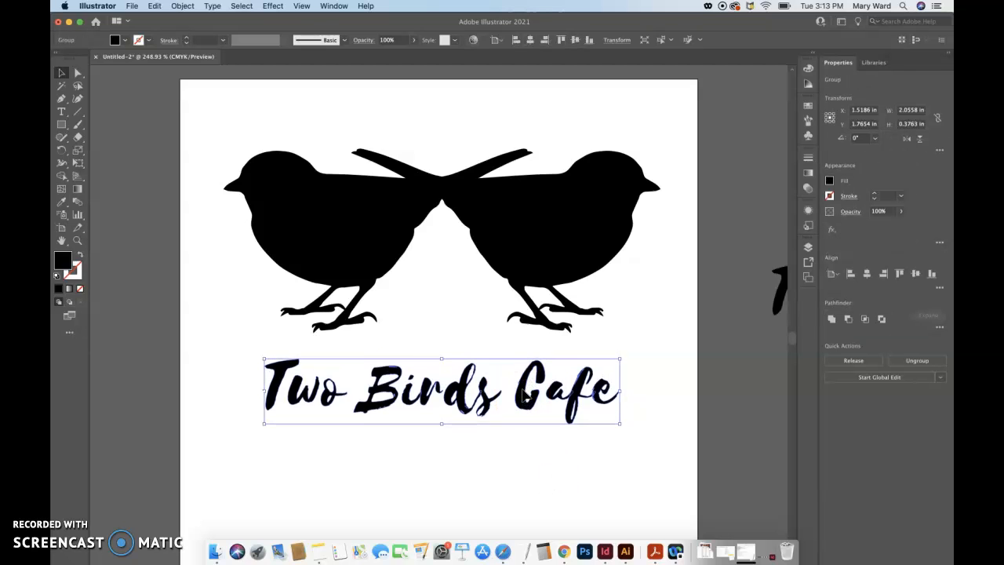
click(661, 323)
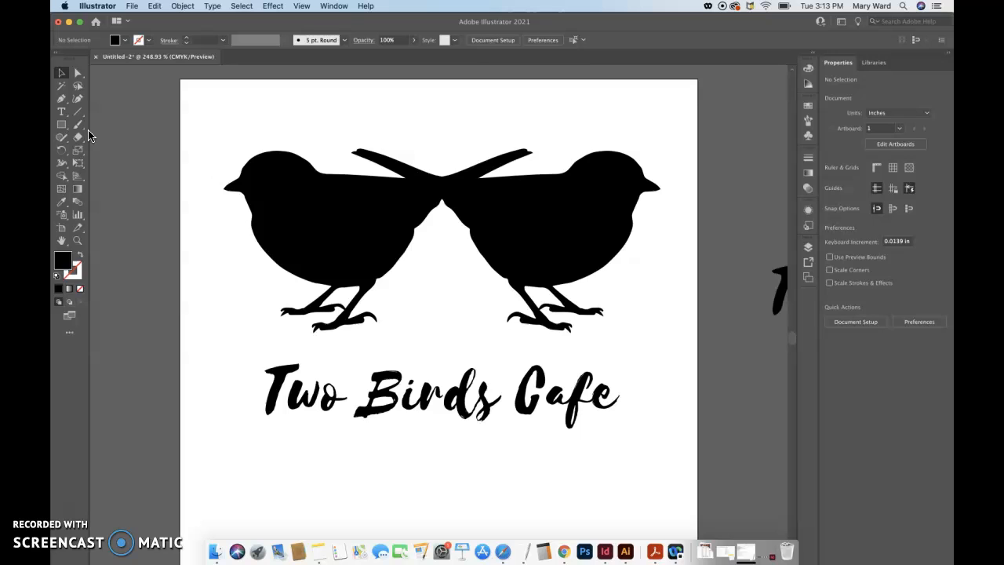
click(132, 6)
click(165, 107)
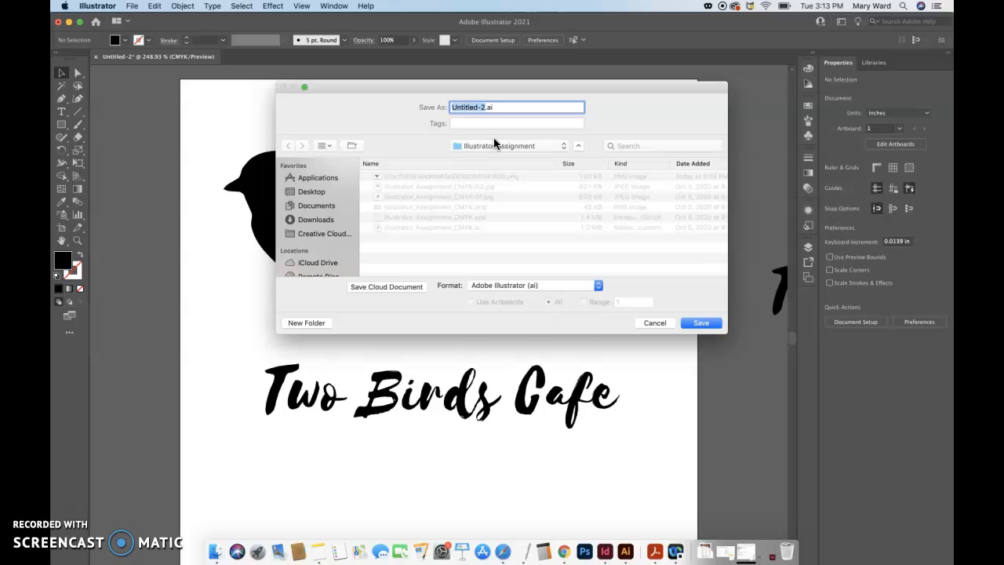
text(Demo)
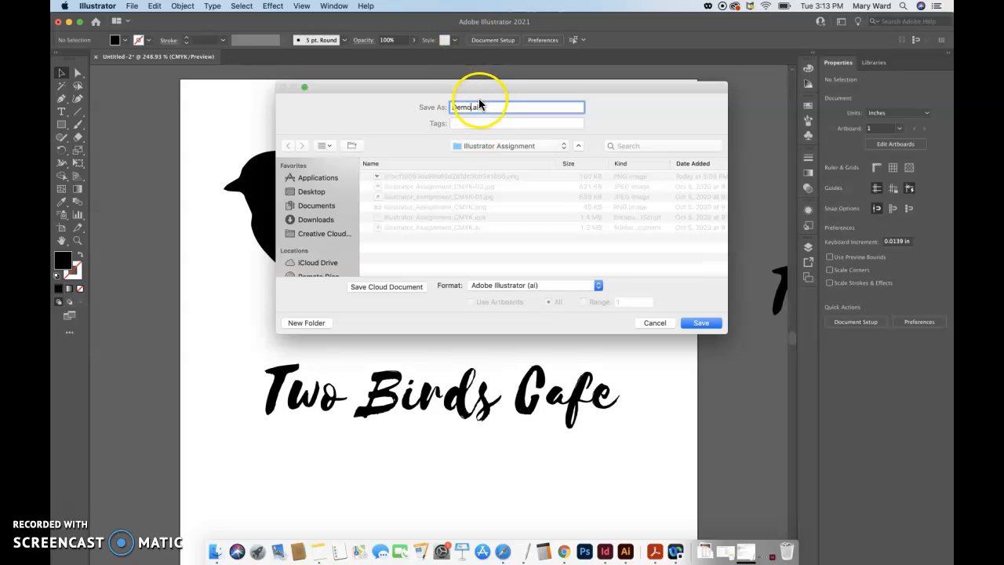
click(701, 323)
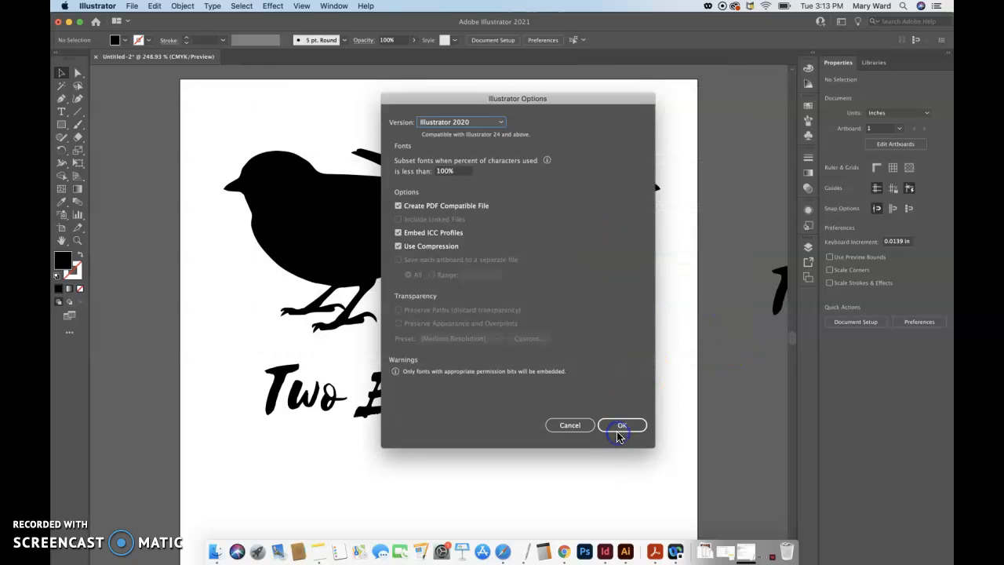
click(565, 430)
Save the document as DemoLogoBW.ai in the Illustrator Assignment folder, using the Adobe Illustrator format and Illustrator 2020 version
key(super+s)
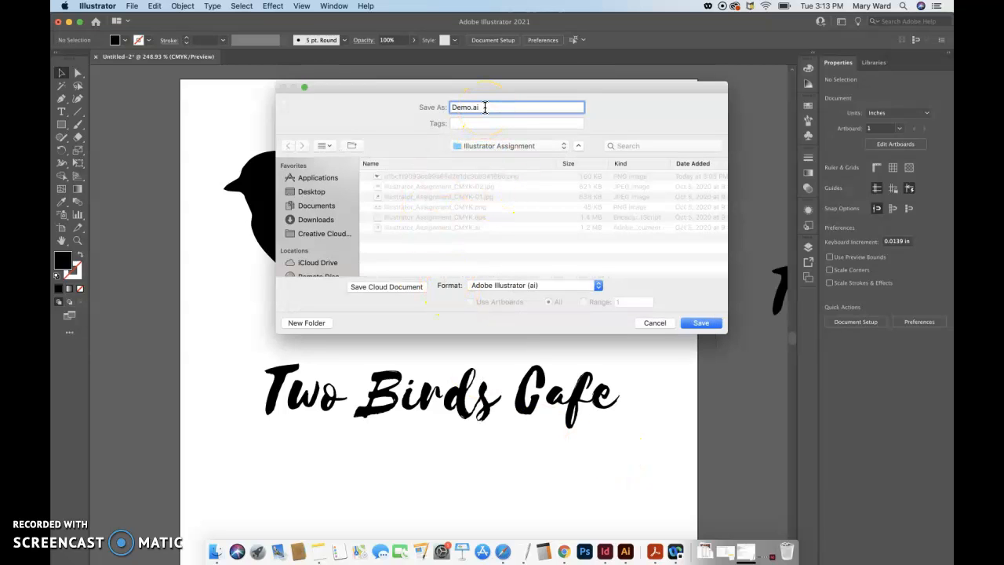
click(489, 128)
click(480, 112)
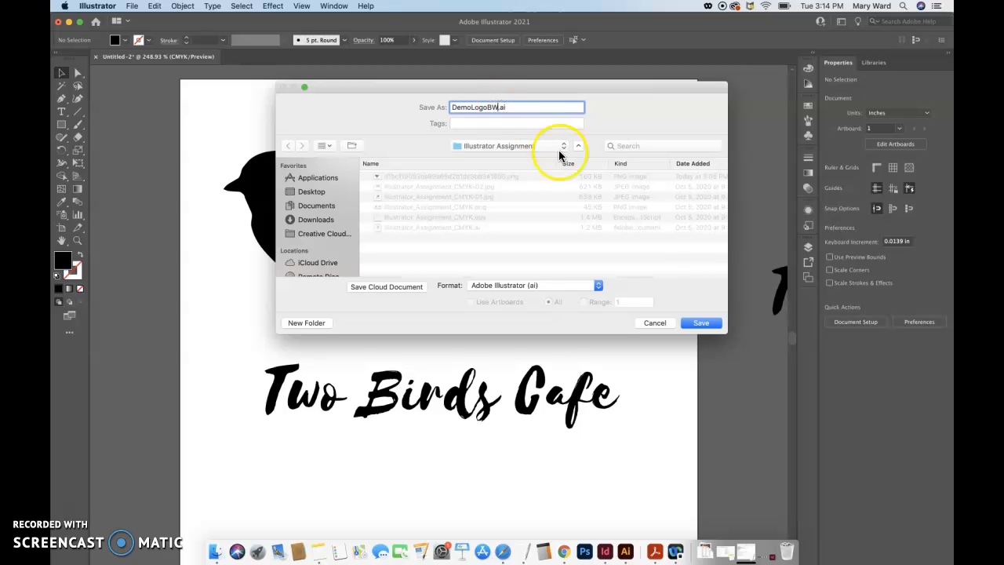
click(703, 323)
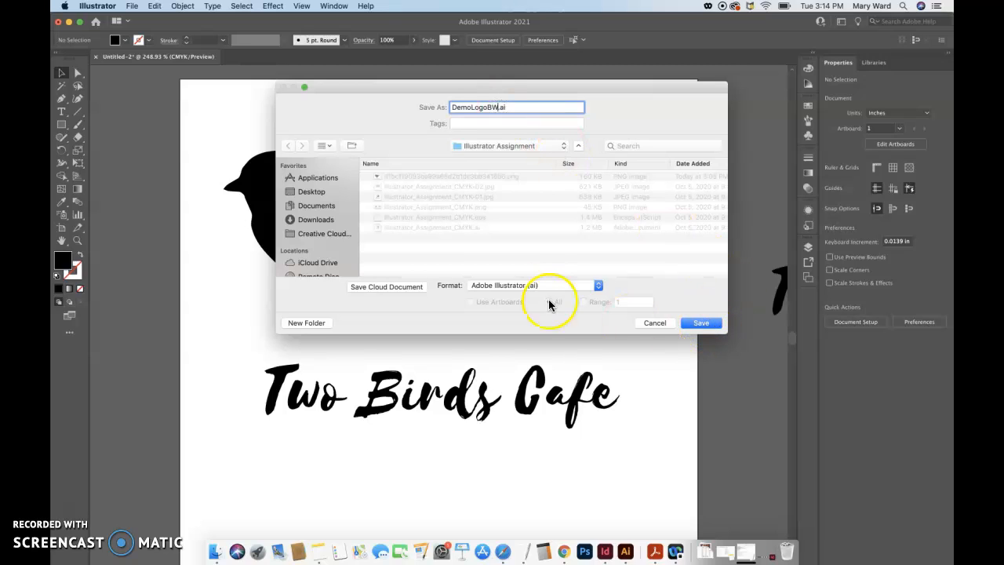
click(701, 323)
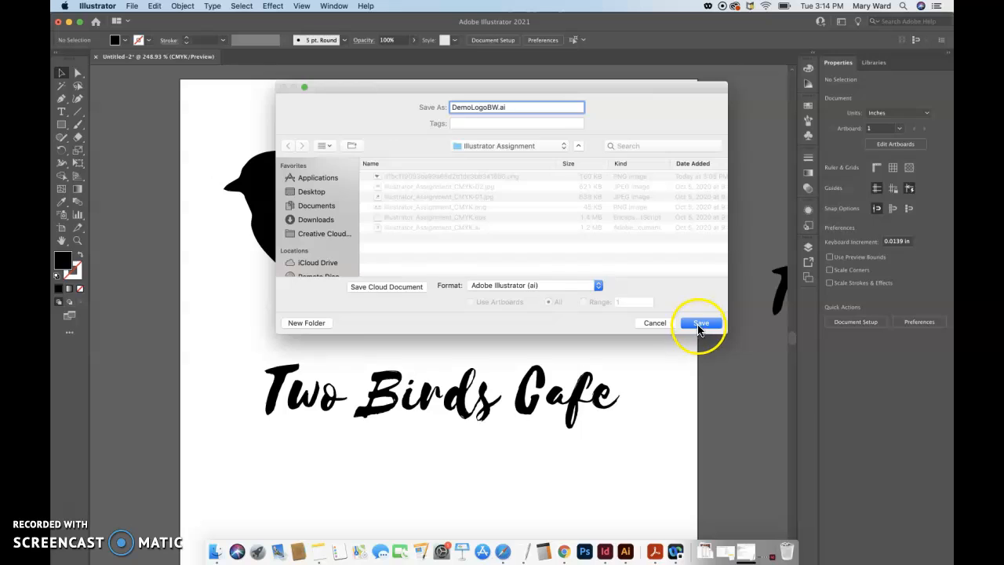
click(632, 424)
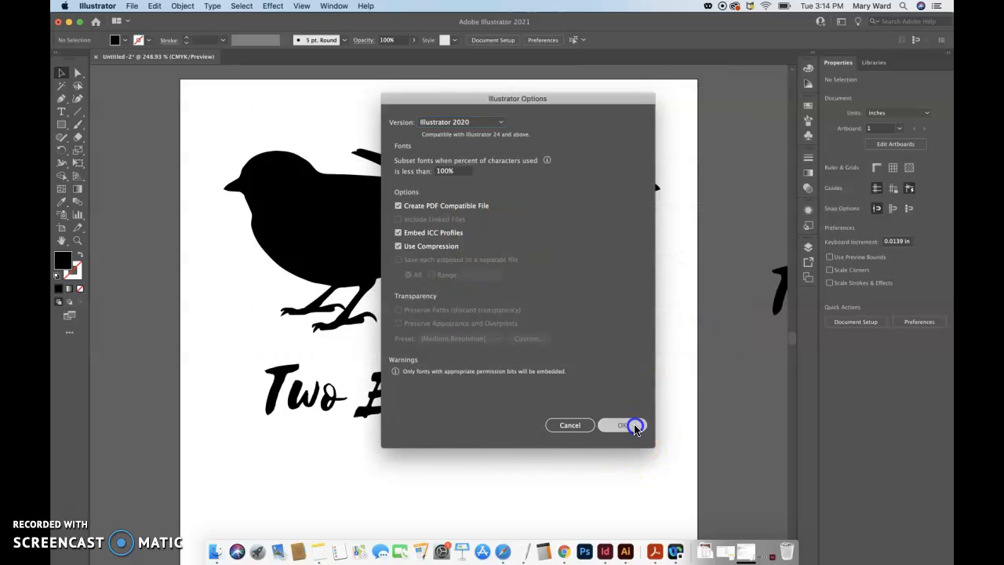
Export the artboard as DemoLogoBW.jpg in JPEG format with Use Artboards on, CMYK color model and High (300 ppi) resolution
click(132, 6)
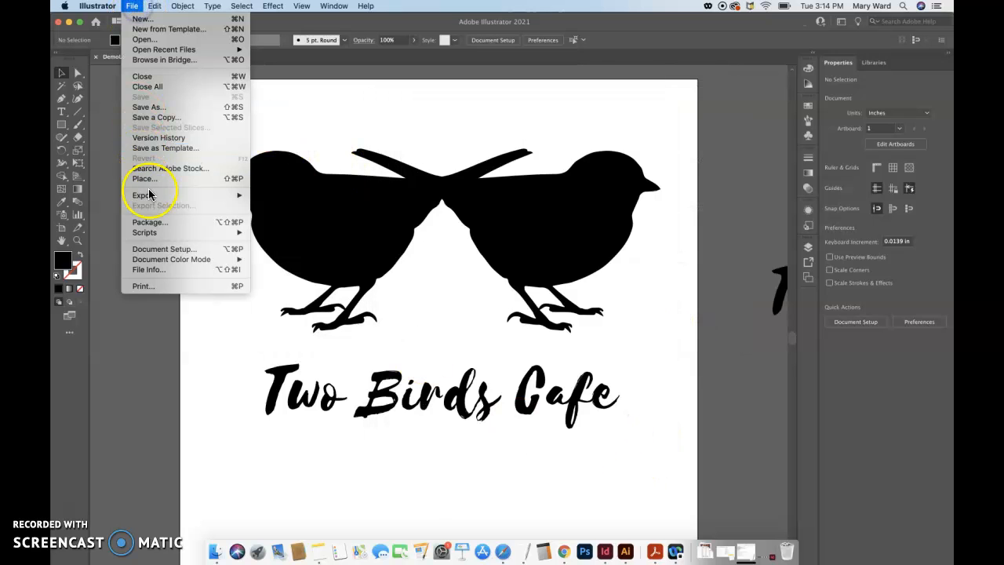
mouse_move(149, 195)
click(276, 206)
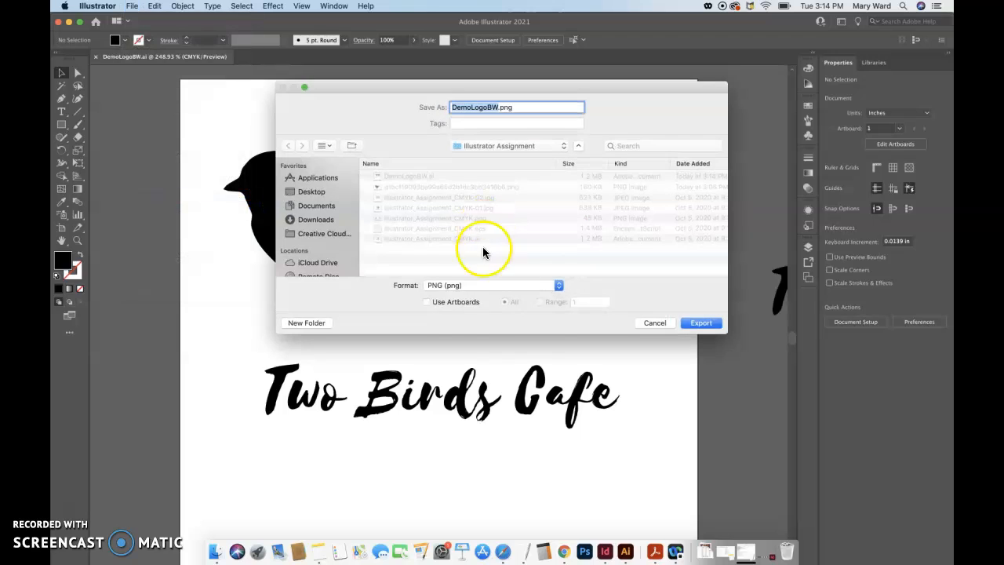
click(475, 285)
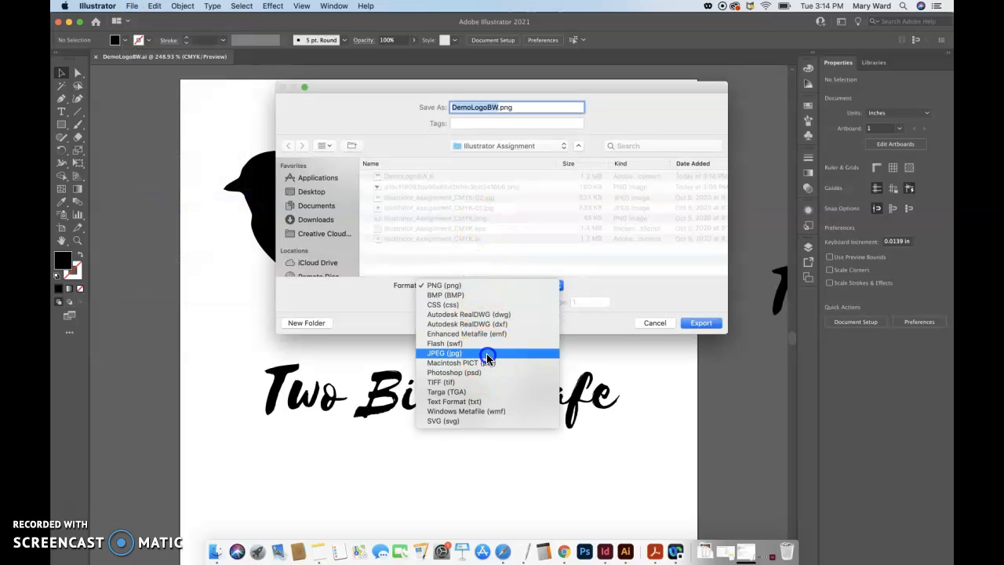
click(460, 353)
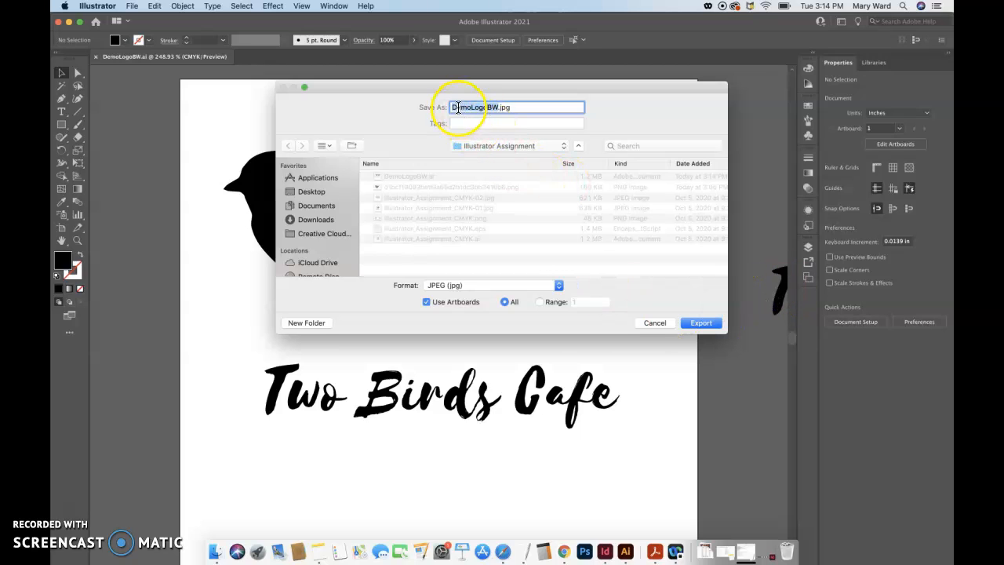
click(700, 323)
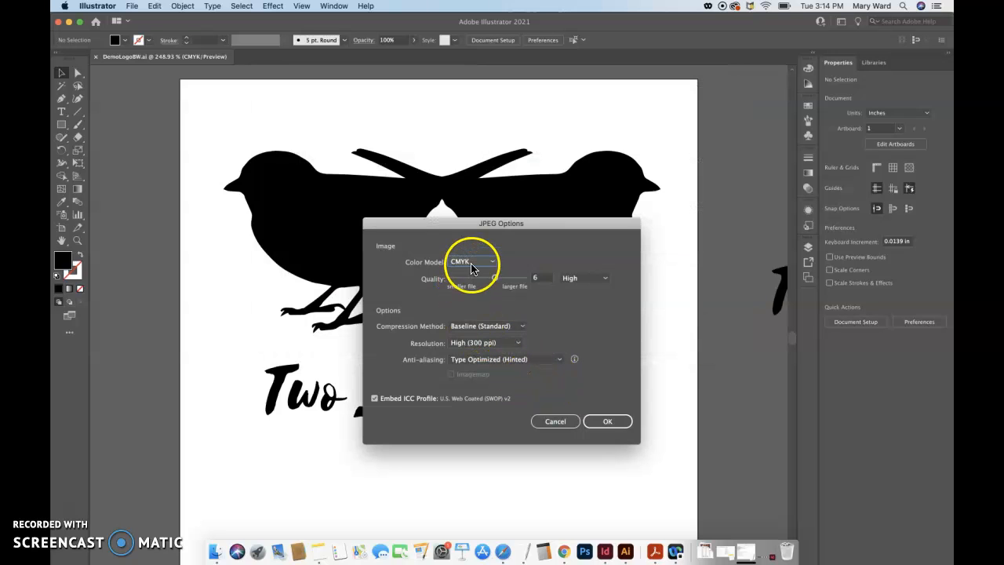
click(484, 348)
click(482, 346)
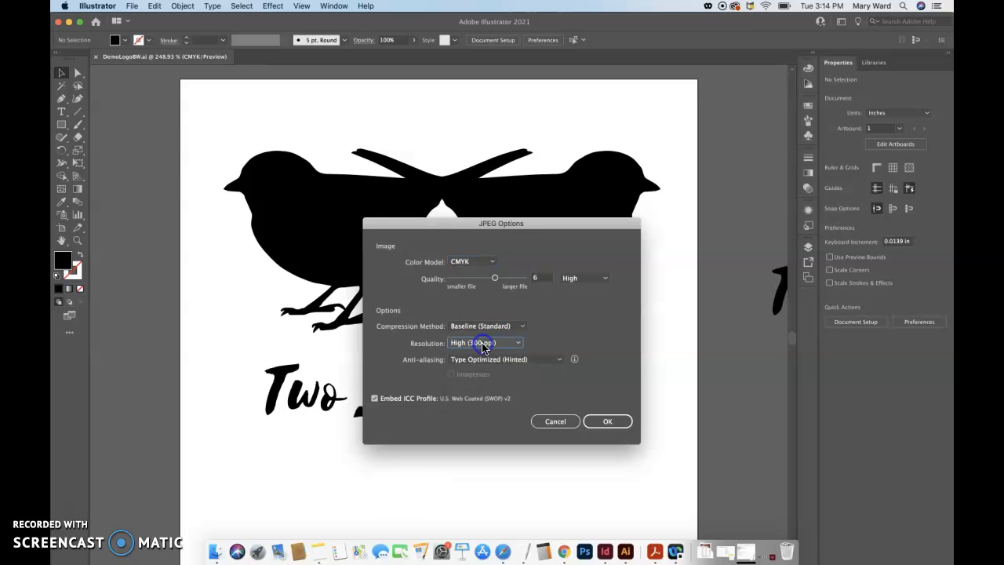
click(607, 421)
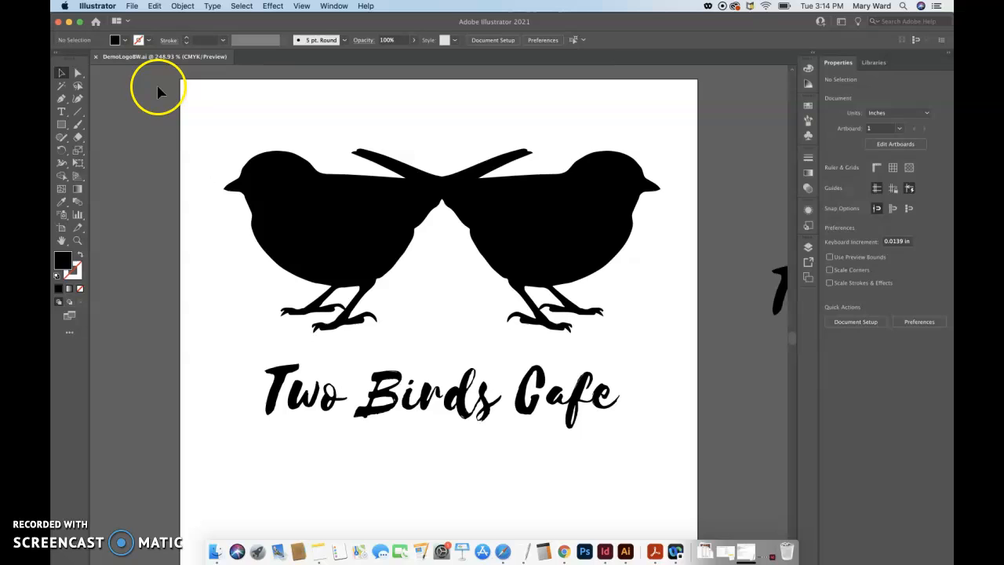
Select the united birds and switch their fill's color mode from Grayscale to CMYK
click(292, 232)
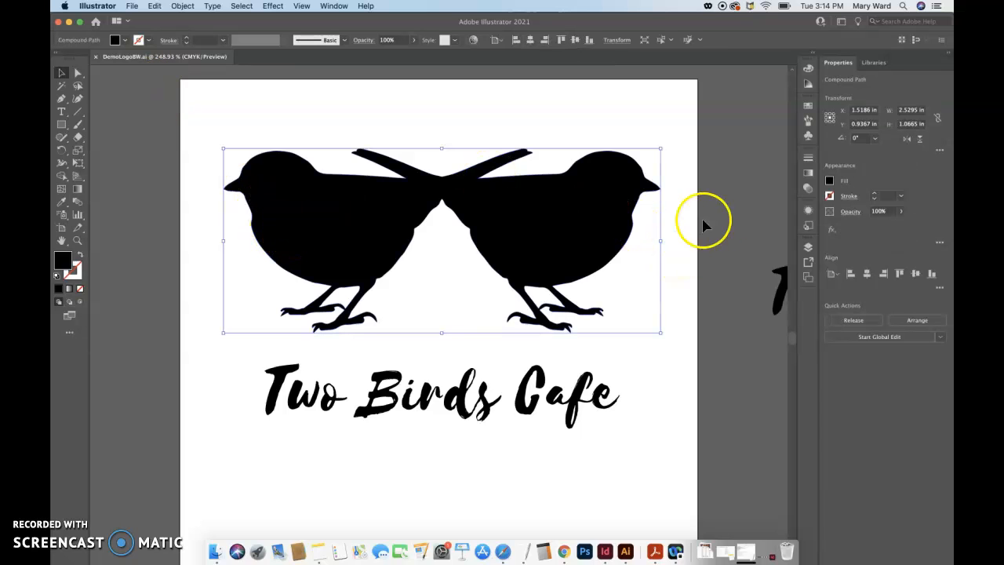
double_click(68, 262)
click(606, 224)
click(830, 184)
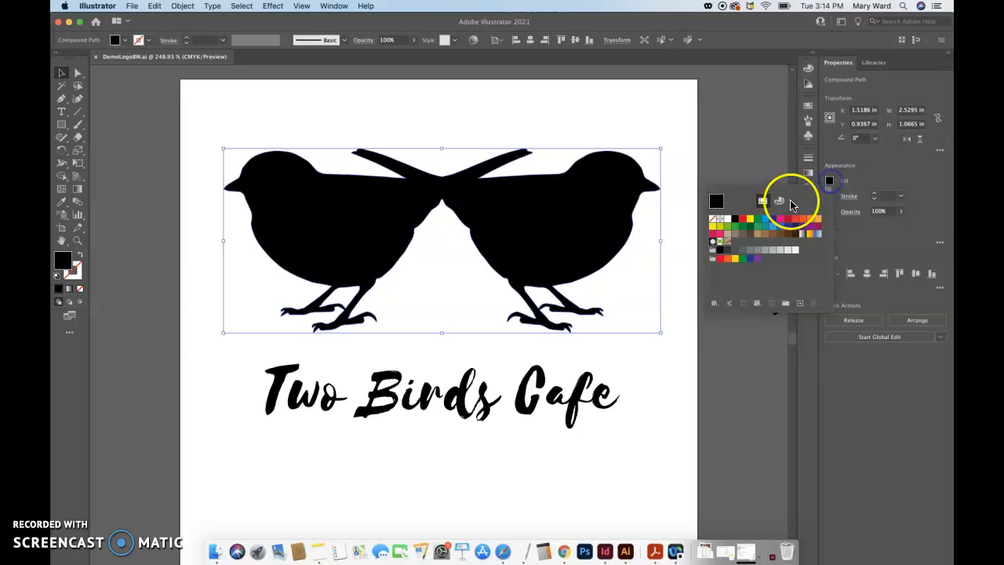
click(779, 201)
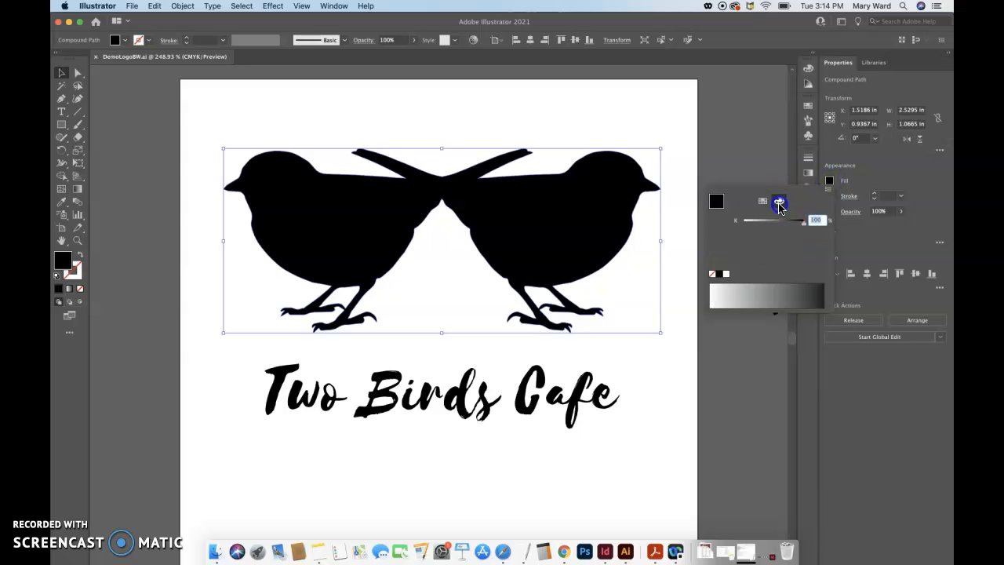
click(828, 188)
click(852, 228)
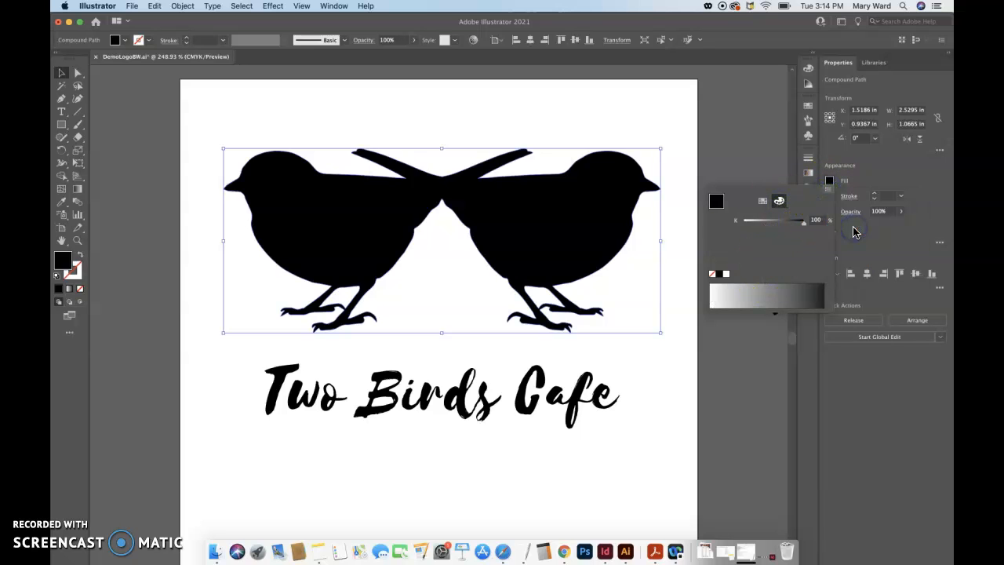
With the fill in CMYK mode, color the united birds green (C 55.69, M 0, Y 100, K 0) from the spectrum
click(845, 184)
click(831, 184)
click(828, 191)
click(832, 178)
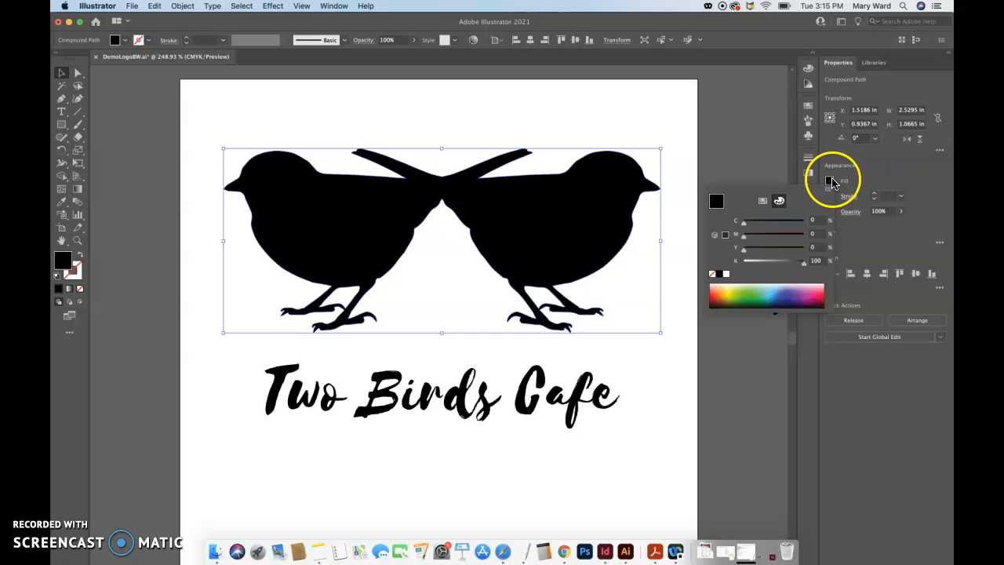
click(830, 181)
click(830, 182)
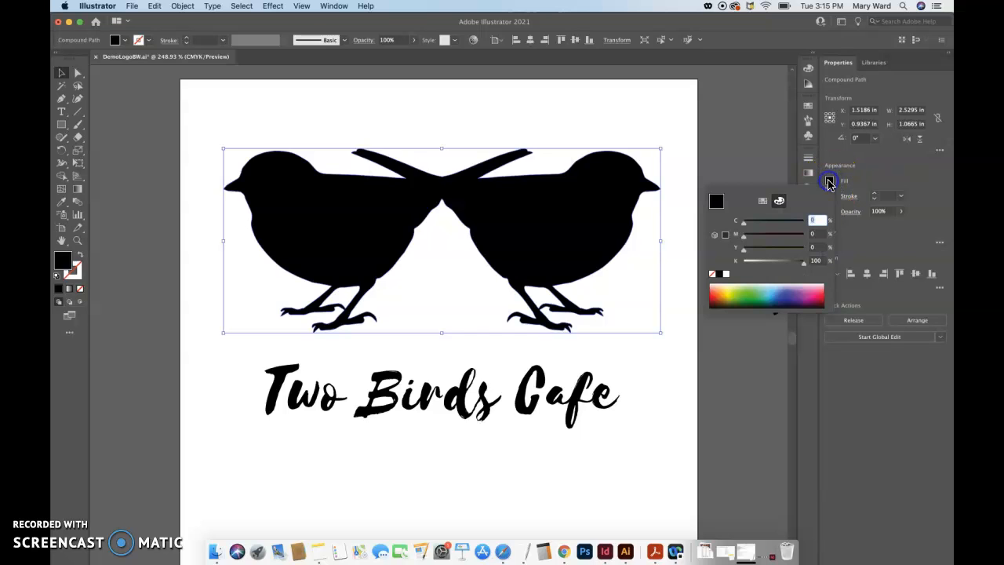
click(829, 193)
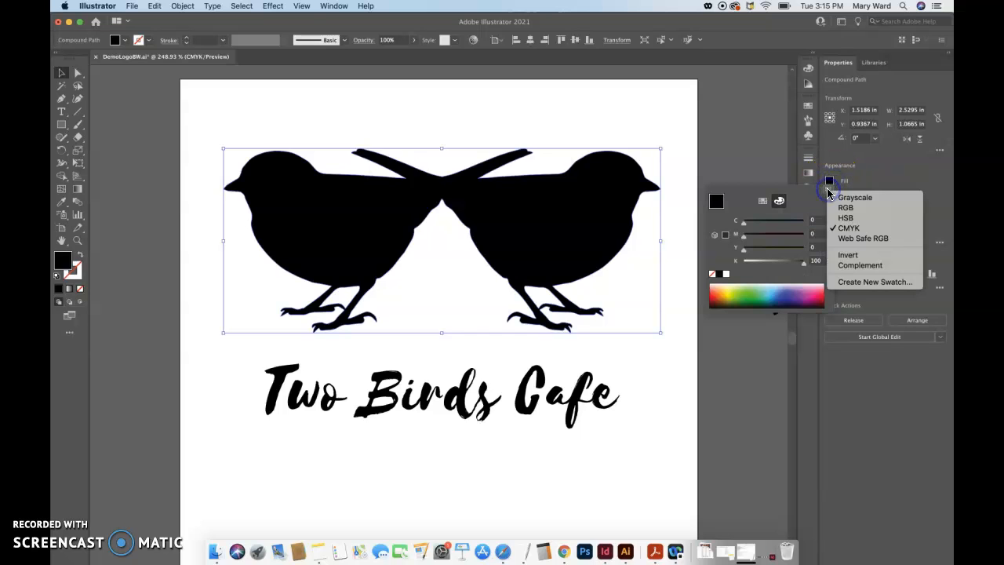
click(849, 229)
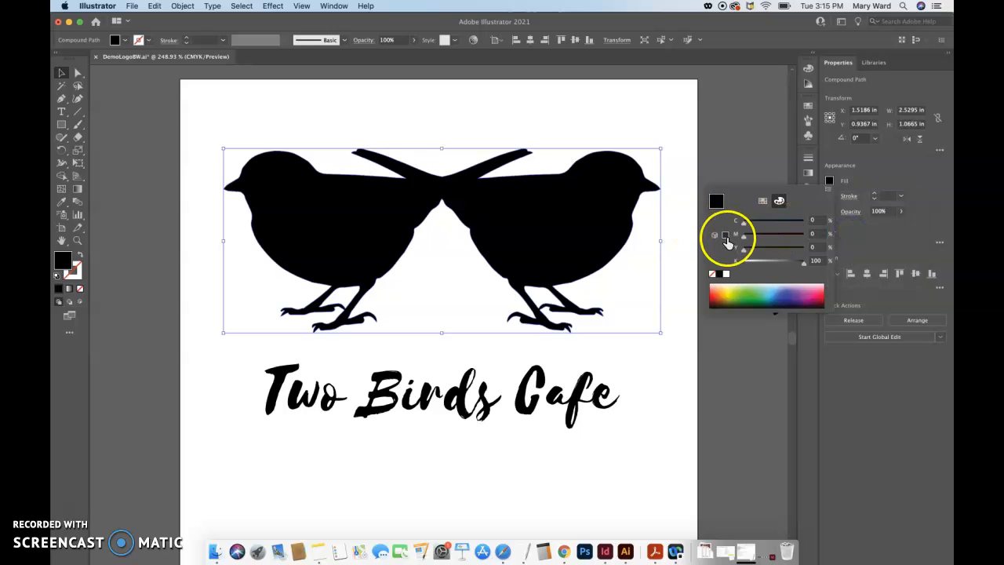
click(736, 295)
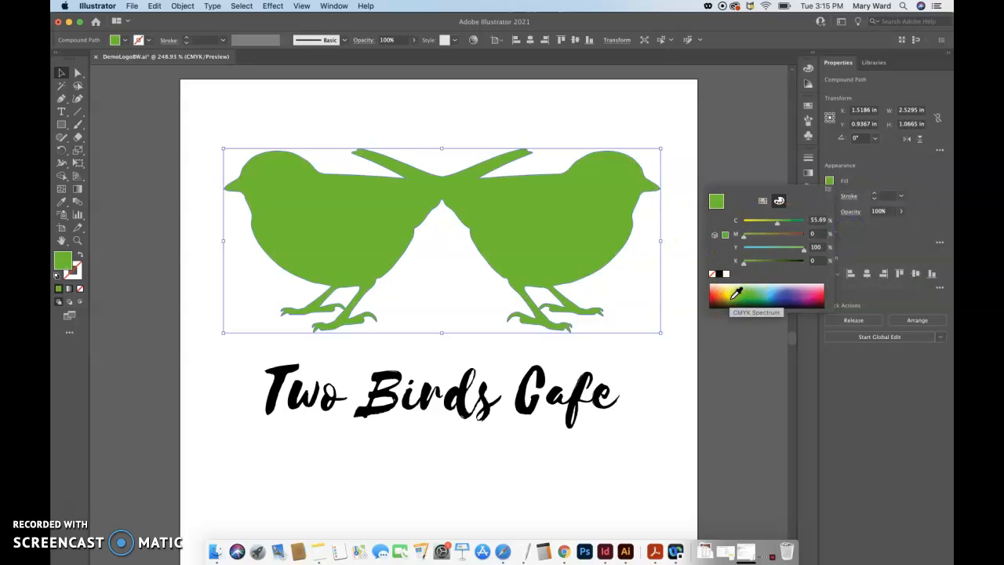
Select the united birds and apply a white-to-black linear gradient to their fill
click(64, 72)
click(306, 189)
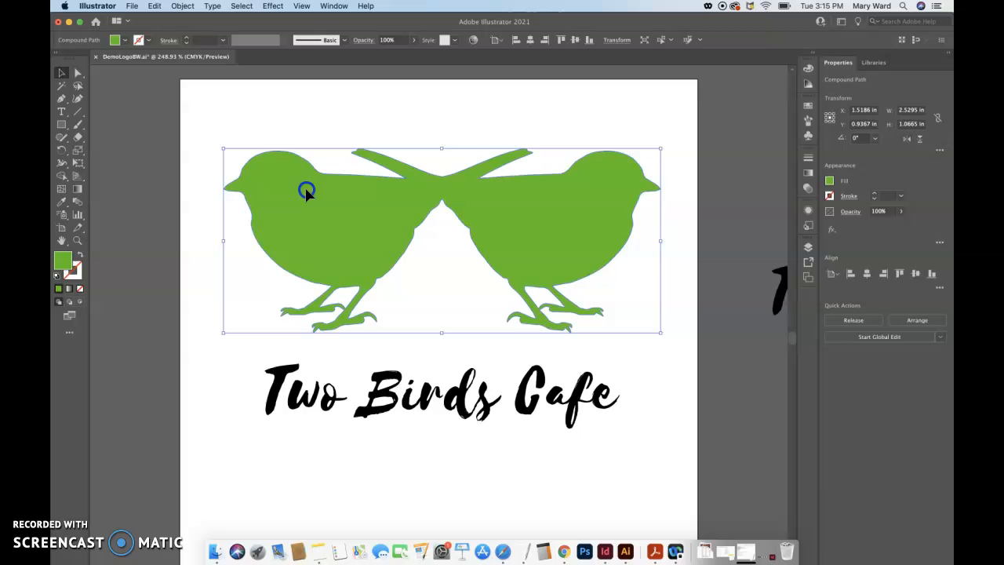
click(811, 173)
click(720, 171)
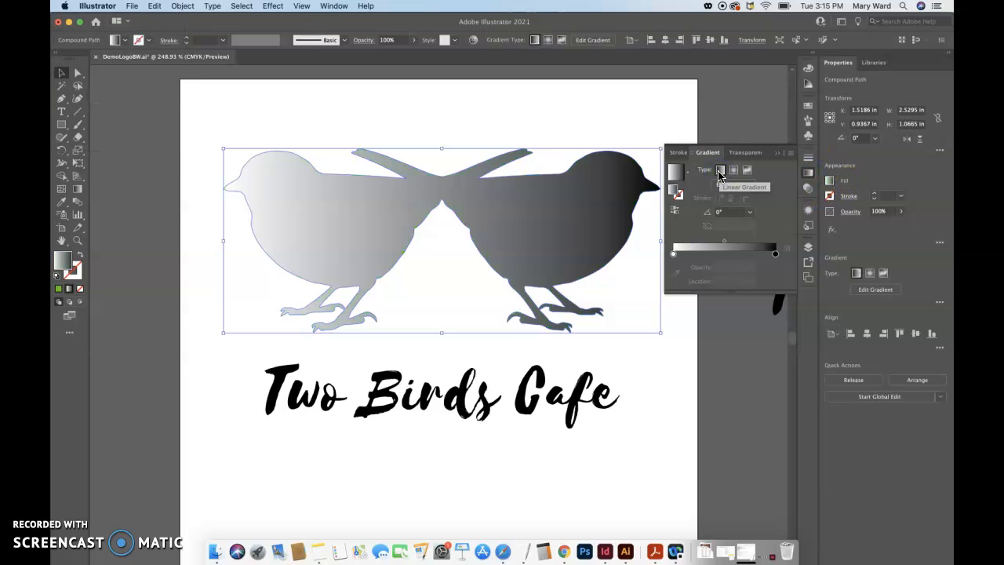
click(791, 156)
click(791, 157)
click(791, 157)
click(791, 157)
click(792, 155)
click(793, 156)
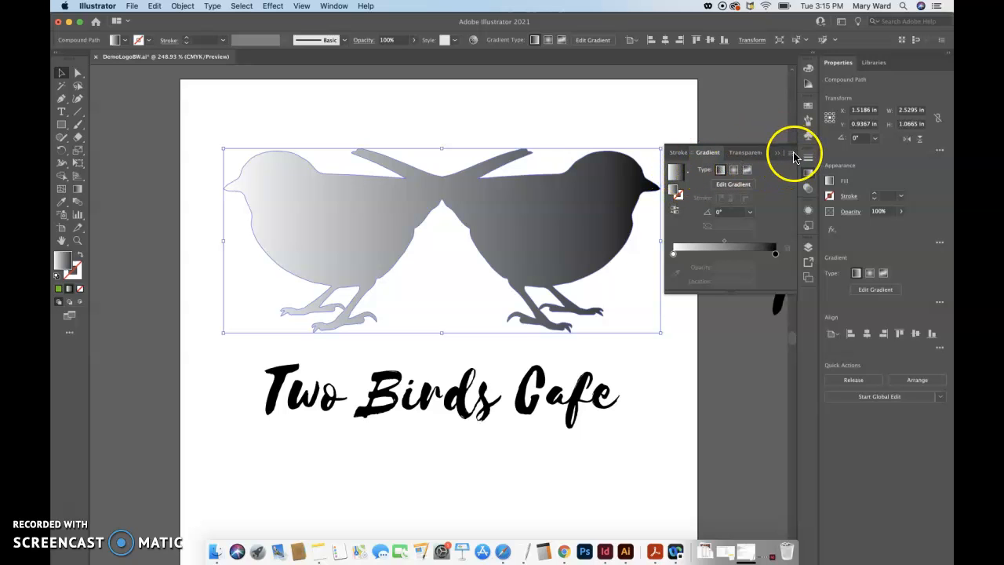
click(793, 156)
Switch the gradient's black end stop to CMYK color mode and recolor it yellow from the spectrum
click(776, 253)
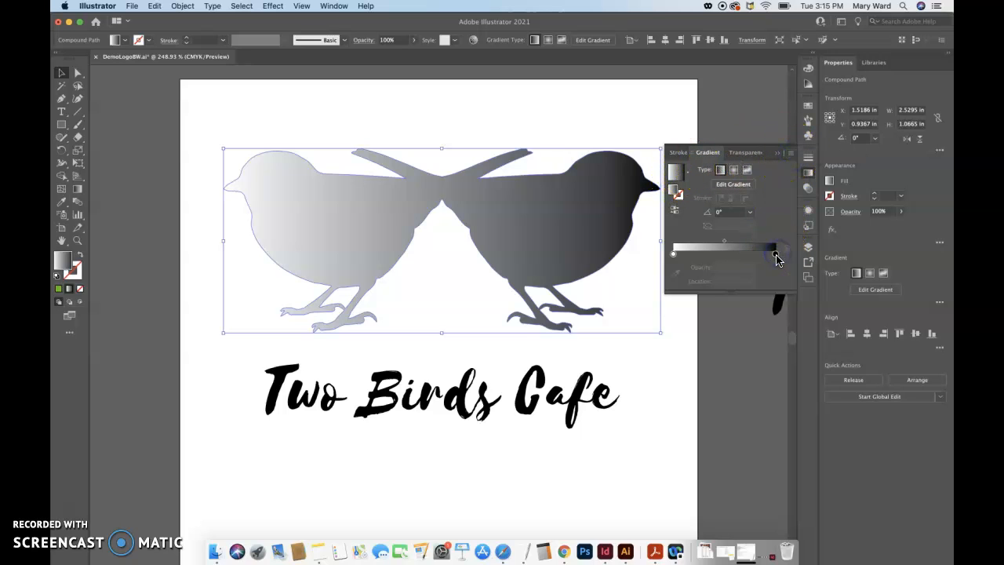
double_click(775, 254)
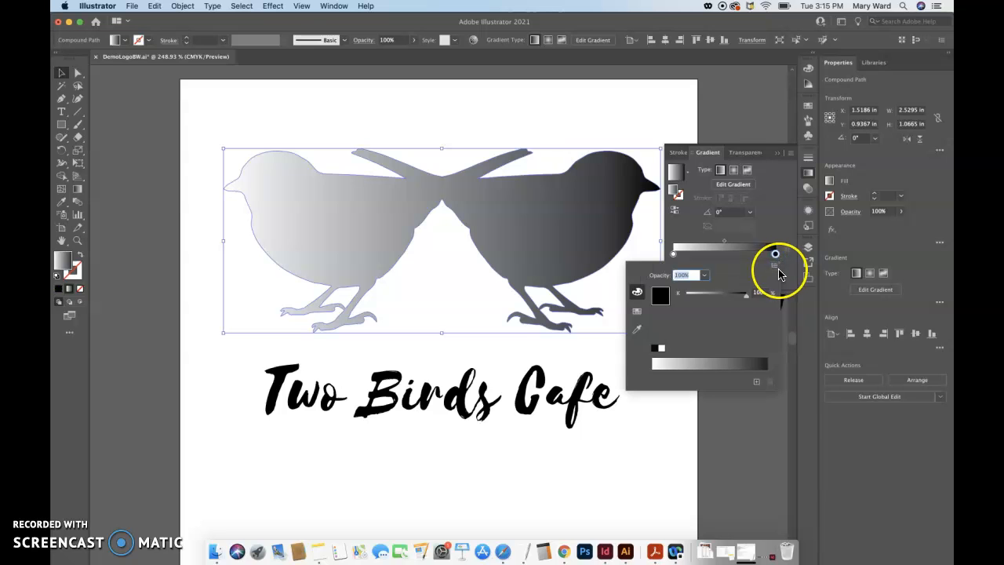
click(775, 269)
click(791, 301)
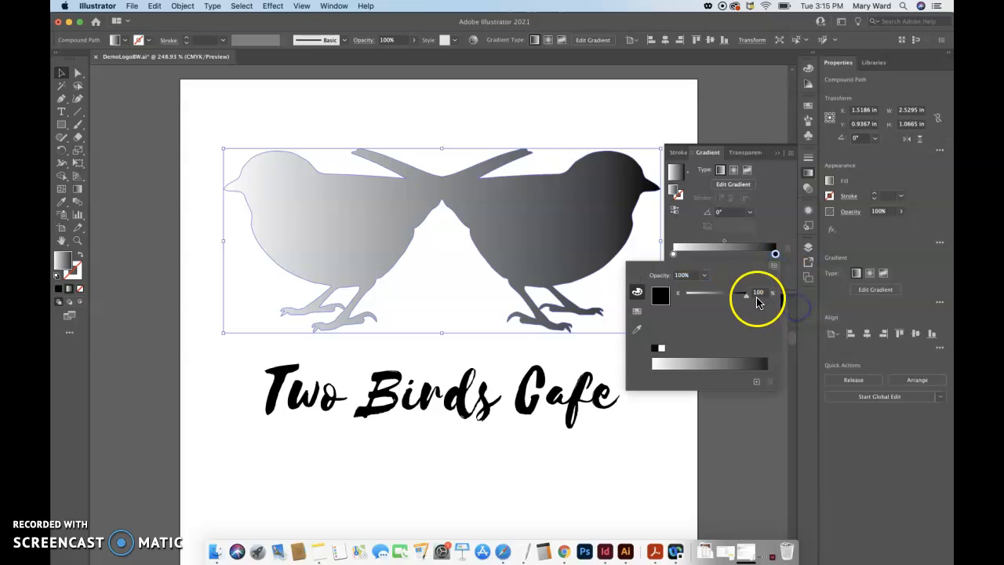
click(697, 363)
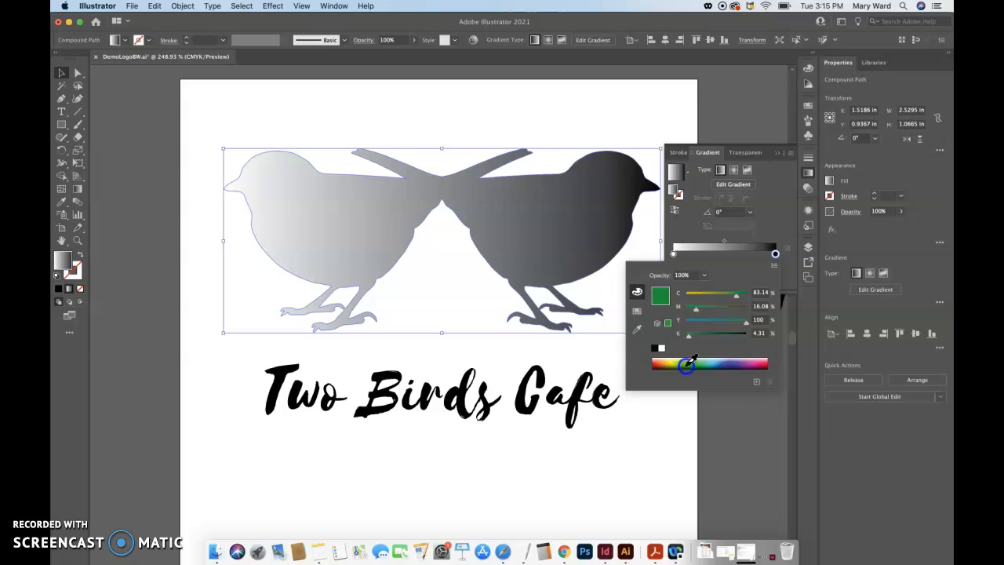
click(703, 359)
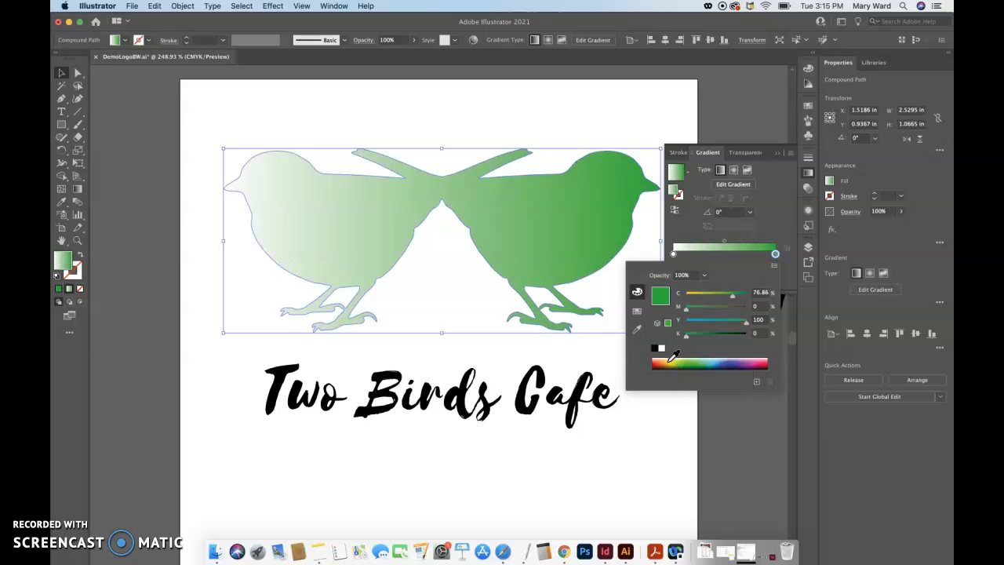
click(672, 359)
Switch the gradient's white start stop to CMYK color mode and recolor it blue from the spectrum
click(673, 253)
double_click(673, 253)
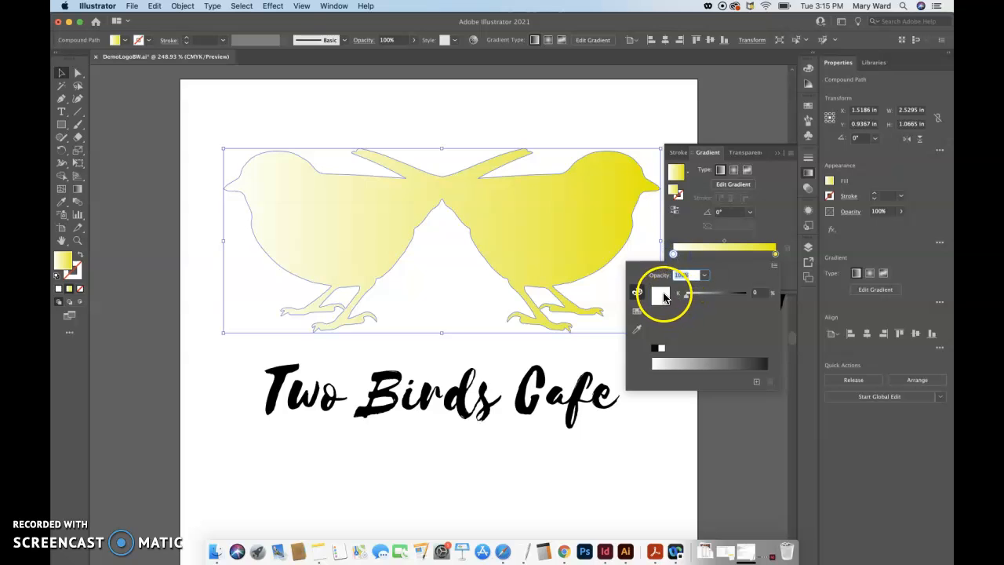
click(774, 266)
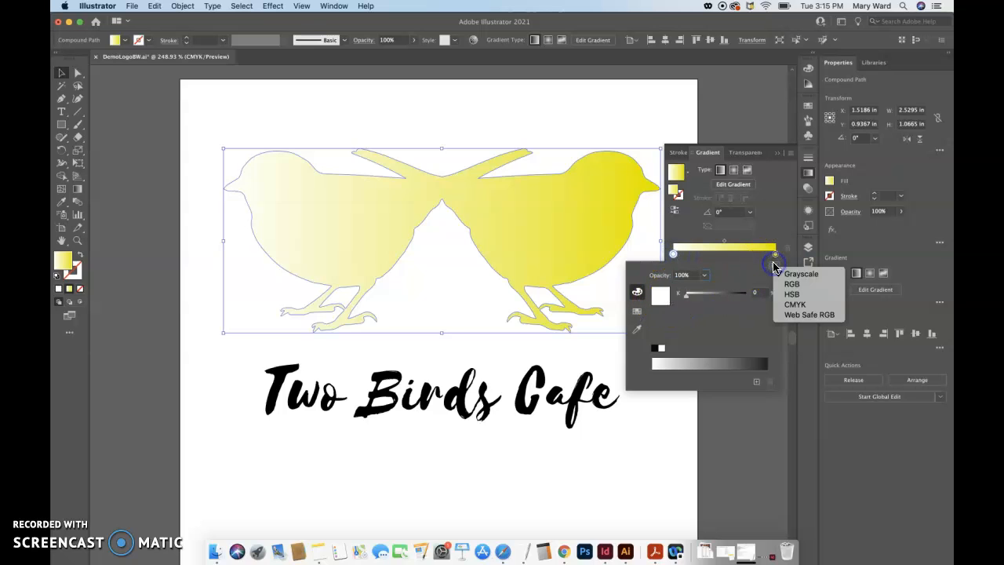
click(794, 304)
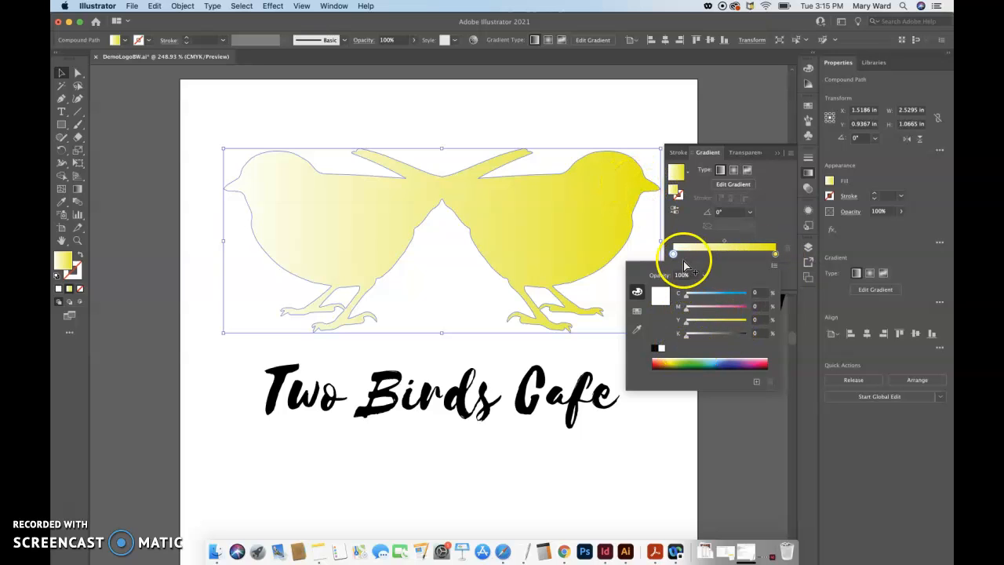
click(733, 359)
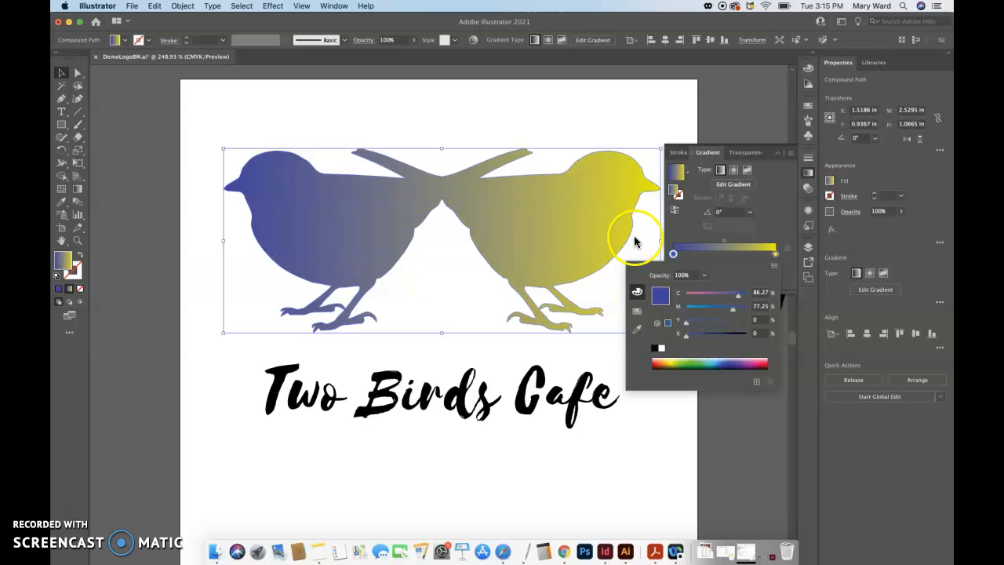
Apply the birds' blue-to-yellow gradient to the black Two Birds Cafe lettering, finishing with nothing selected
click(522, 401)
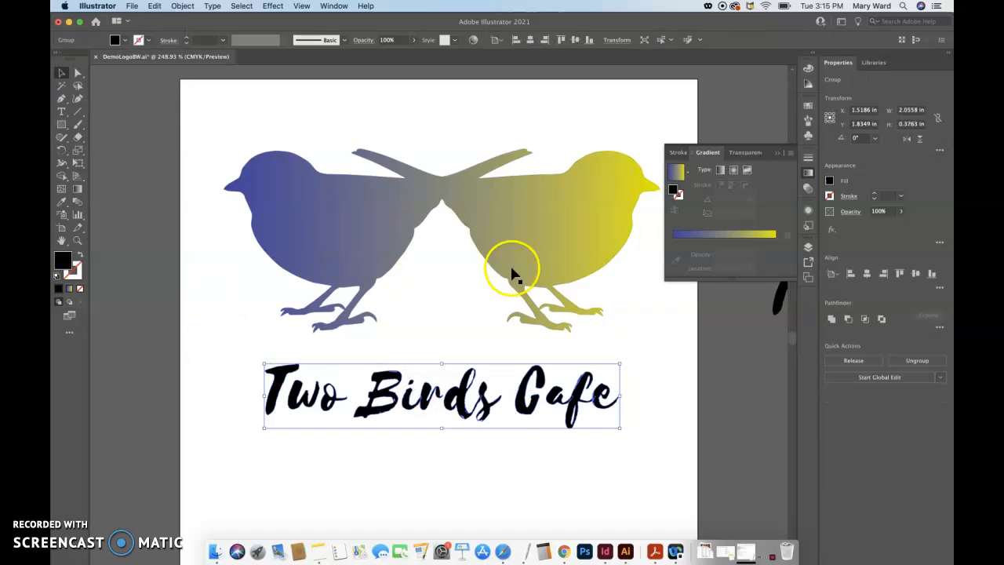
click(673, 237)
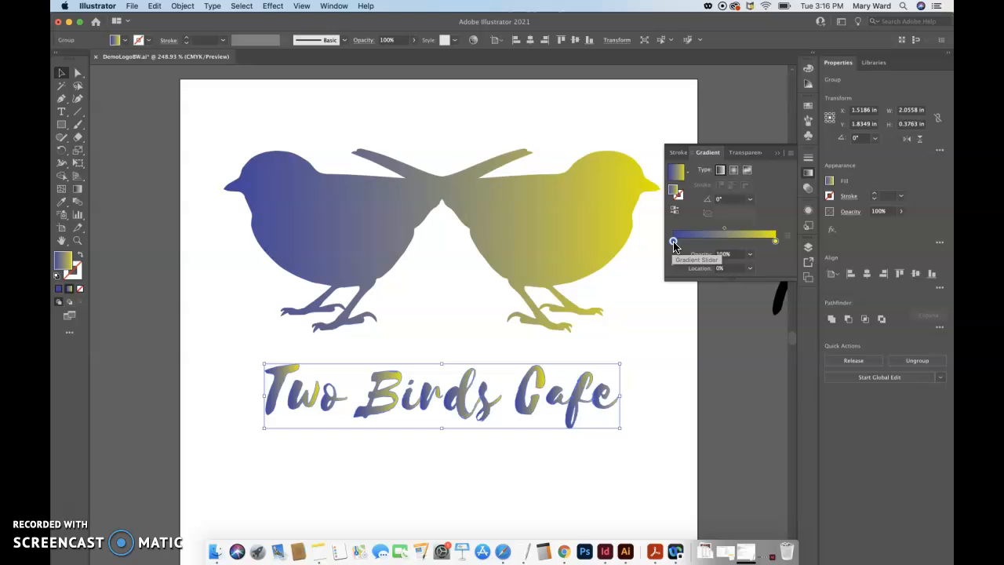
click(566, 420)
click(569, 414)
click(646, 399)
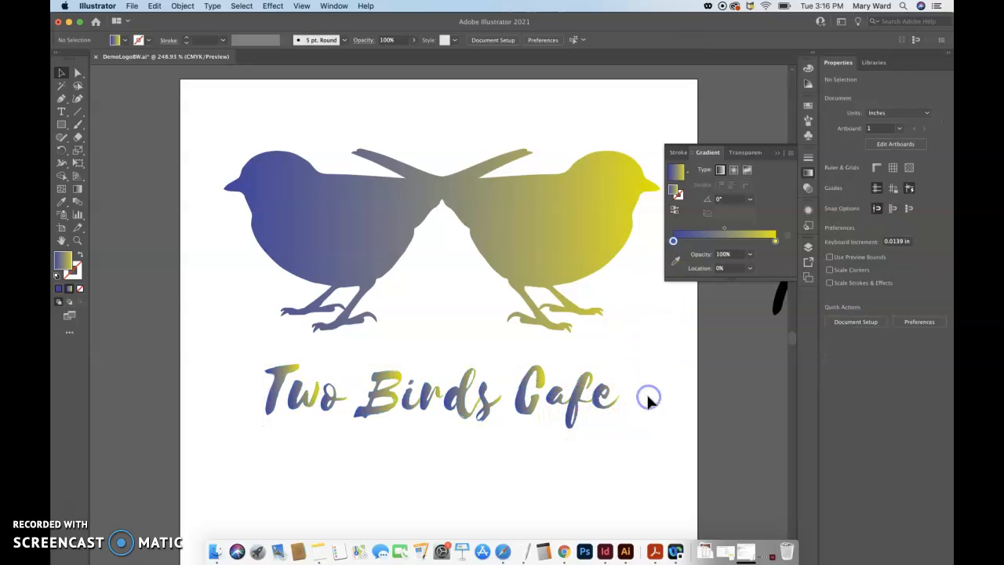
Undo the last change to the Two Birds Cafe lettering and reapply the blue-to-yellow gradient to it
click(585, 402)
click(675, 173)
click(631, 431)
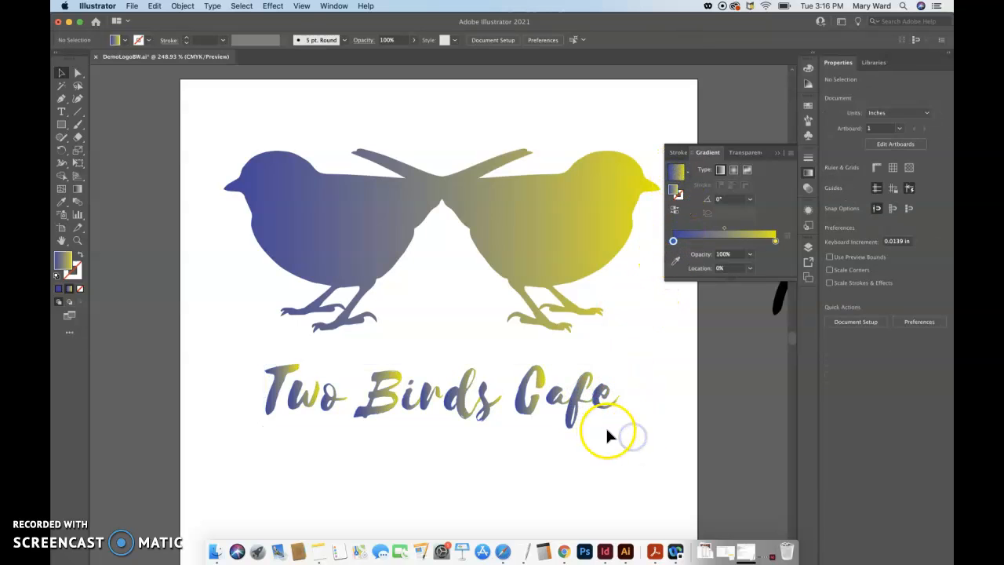
click(606, 426)
key(super+z)
click(611, 430)
click(575, 403)
click(681, 173)
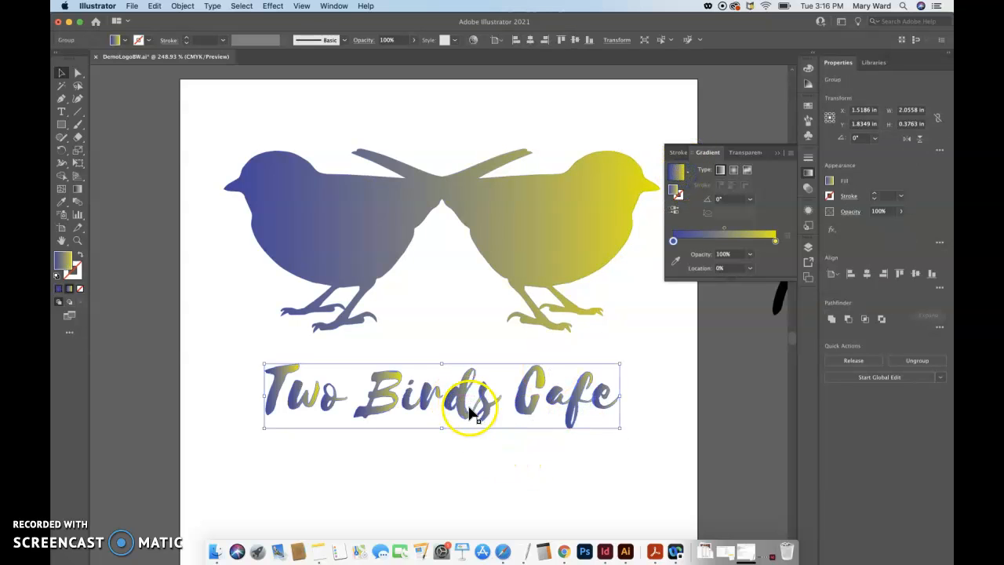
click(493, 458)
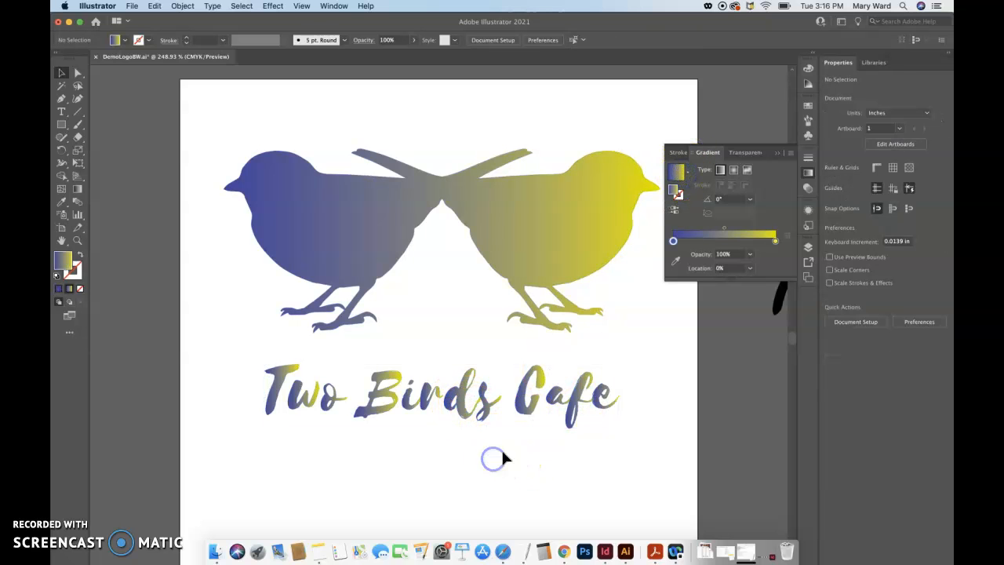
click(778, 155)
Save the current blue-to-yellow gradient fill as a new swatch
key(super+0)
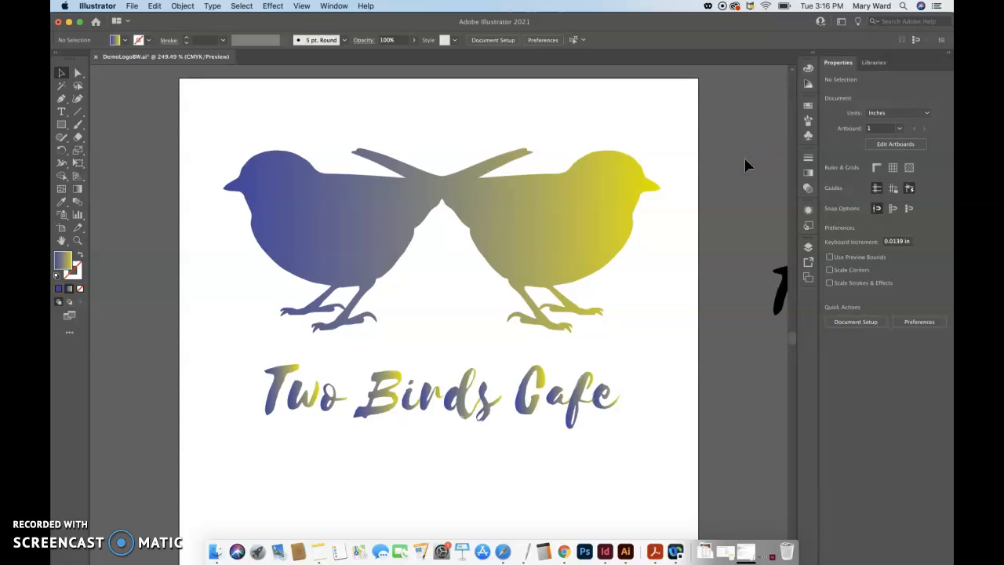
key(super+minus)
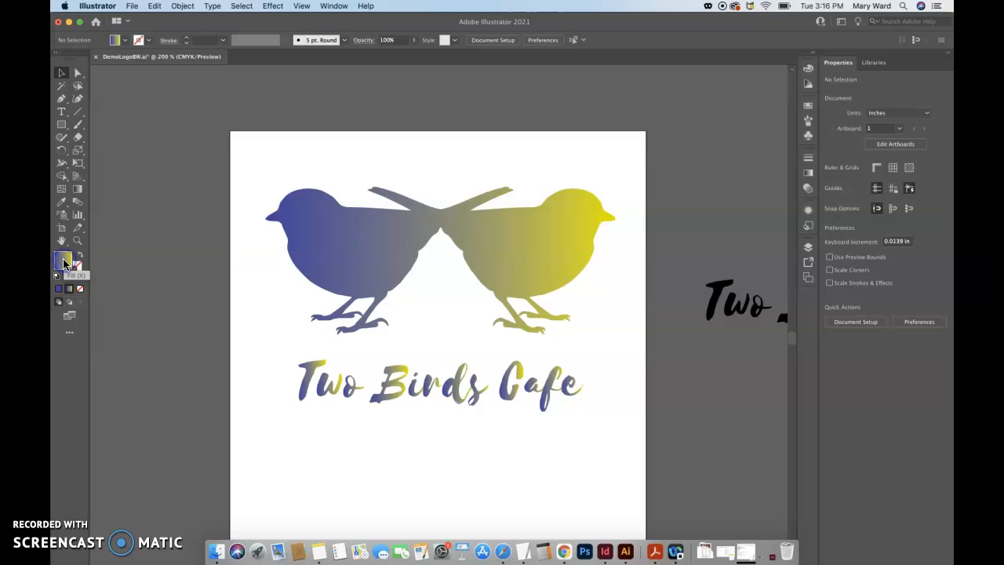
click(808, 110)
drag(728, 168, 732, 364)
drag(64, 261, 690, 211)
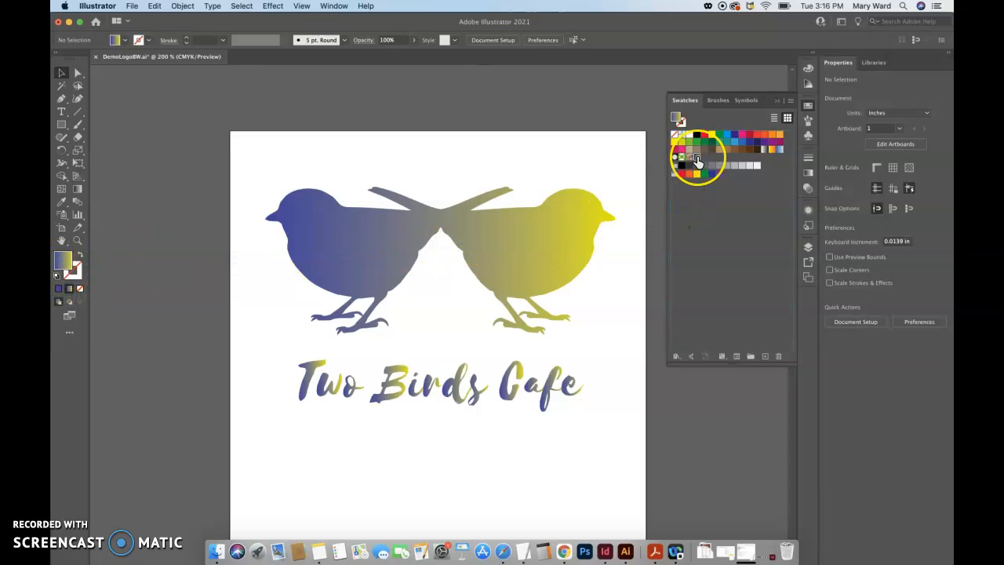
Try the yellow-to-orange-red gradient swatch on the birds, and restore their saved blue-to-yellow gradient swatch
click(595, 462)
click(528, 251)
click(773, 157)
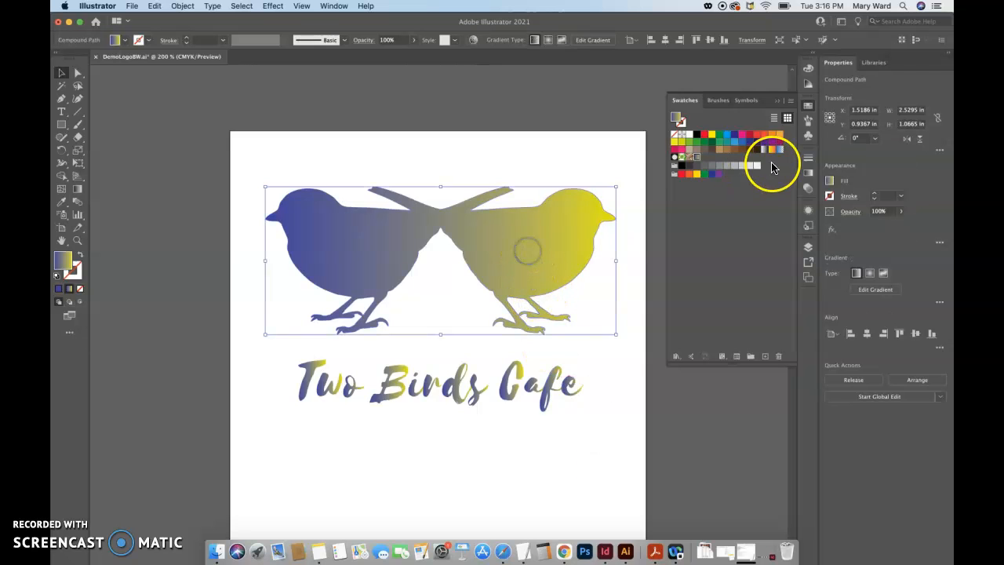
click(698, 158)
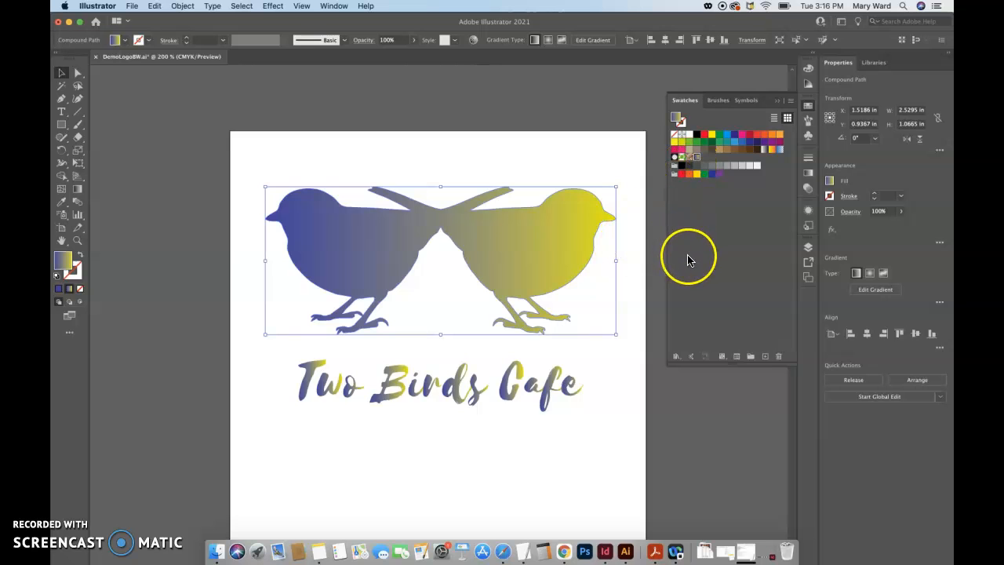
Fill the Two Birds Cafe lettering with the yellow-to-orange-red gradient swatch
click(568, 389)
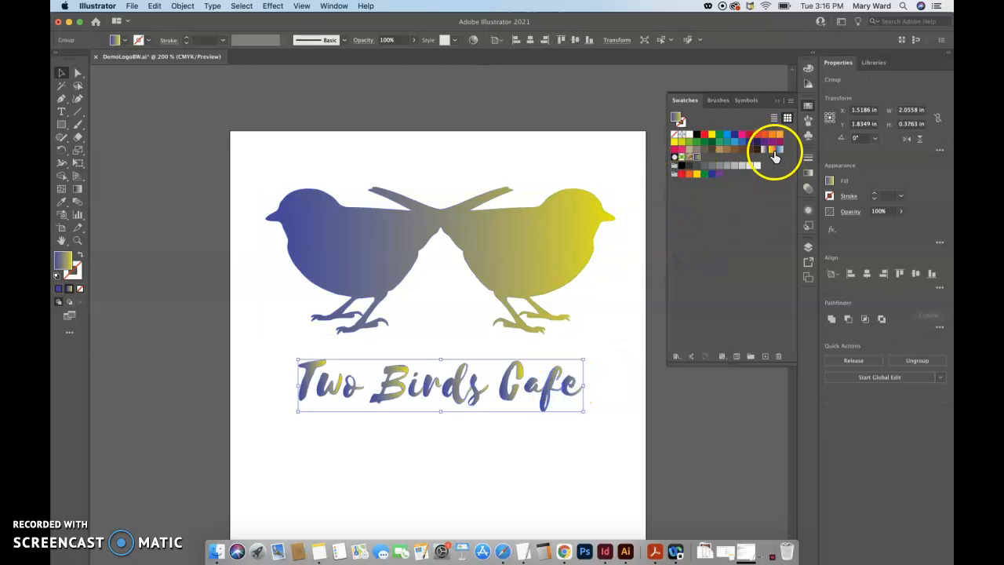
click(774, 150)
click(627, 340)
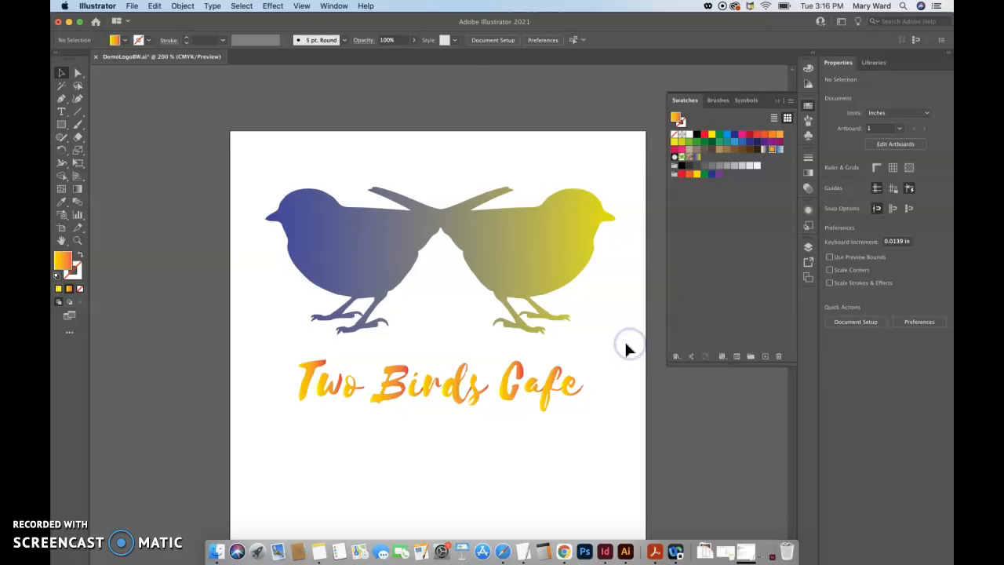
Try the radial and freeform gradient types on the Two Birds Cafe lettering
click(556, 396)
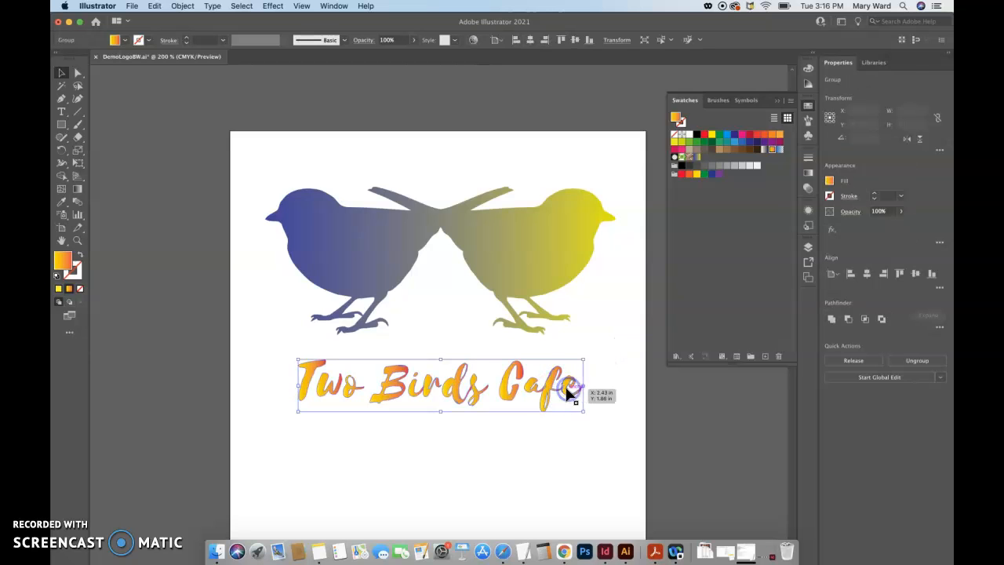
click(806, 172)
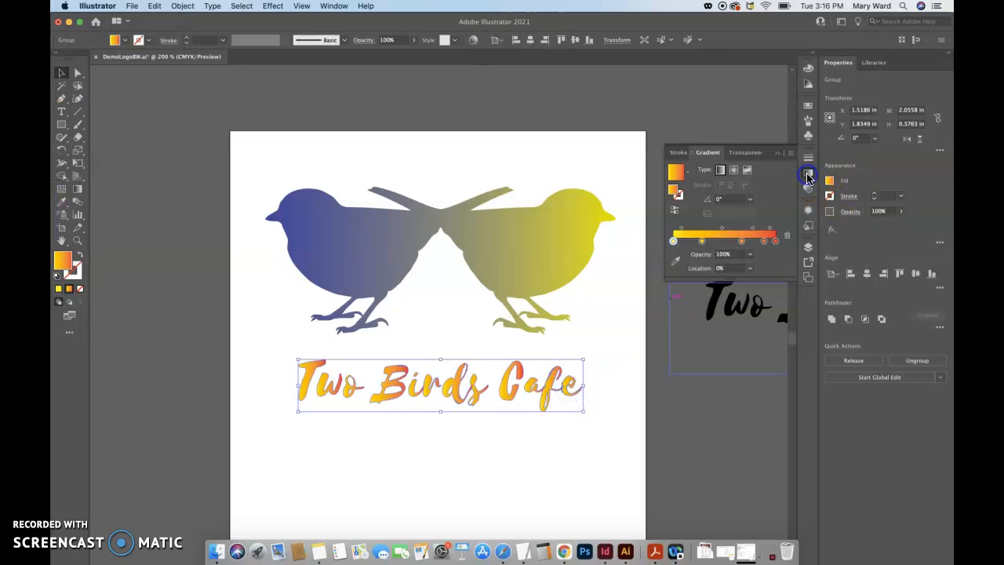
click(734, 170)
click(749, 171)
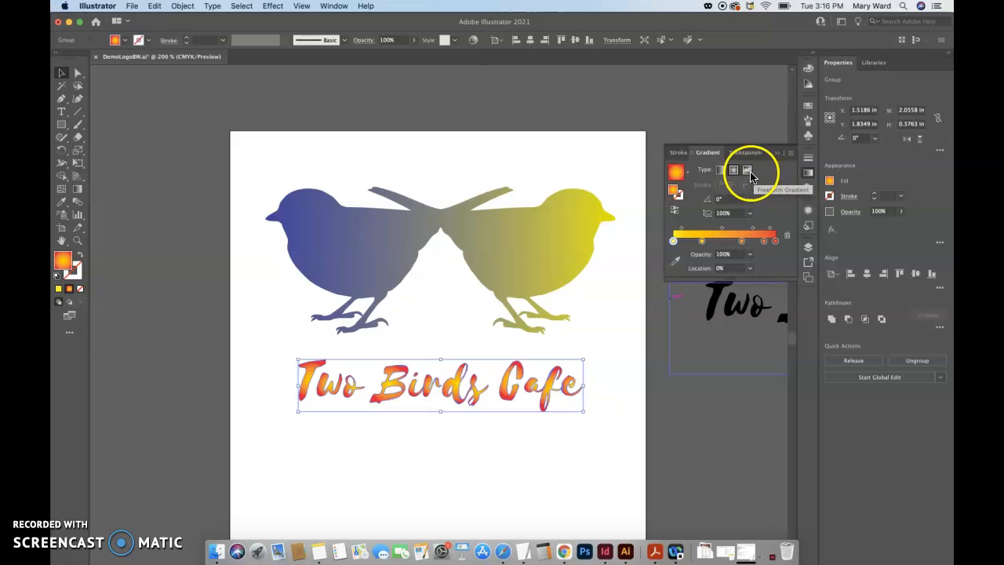
click(735, 173)
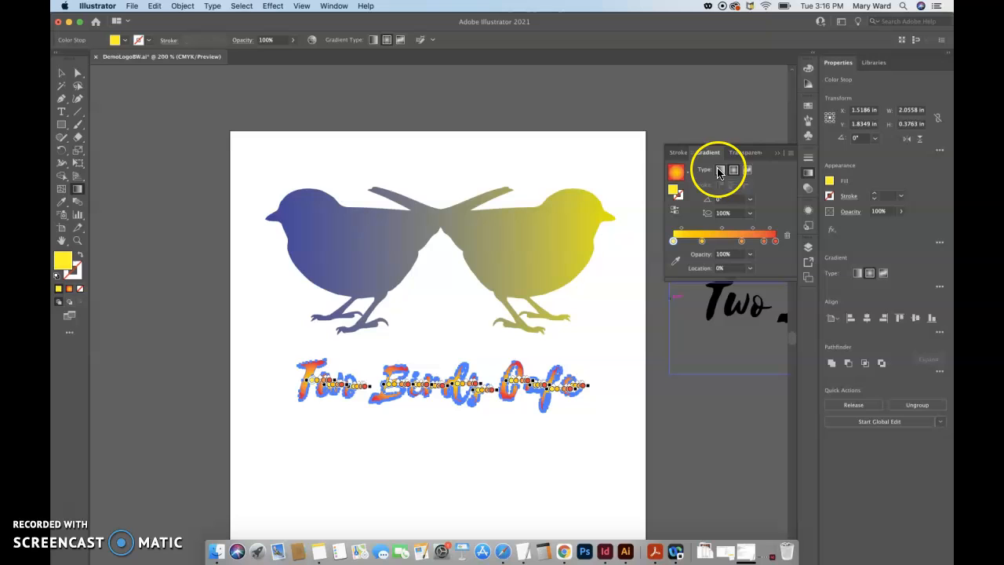
Set the lettering's gradient to linear at a -45° angle and deselect the lettering
click(720, 170)
click(750, 202)
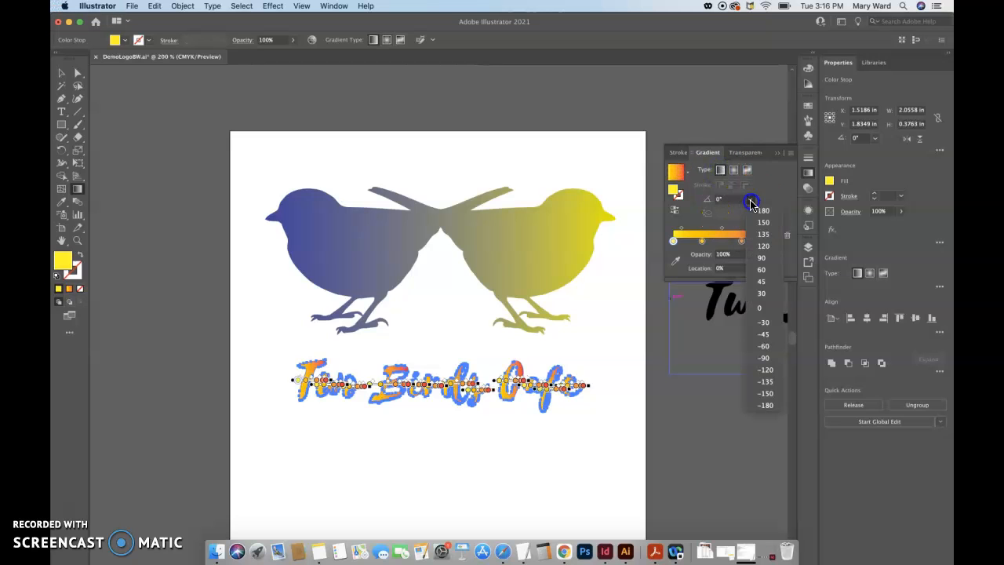
click(770, 335)
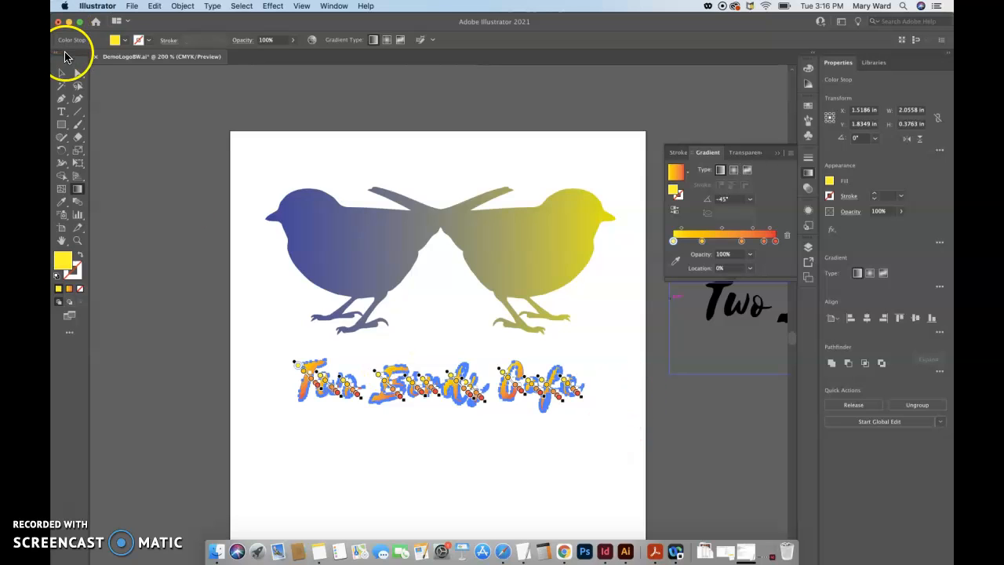
click(62, 73)
click(123, 162)
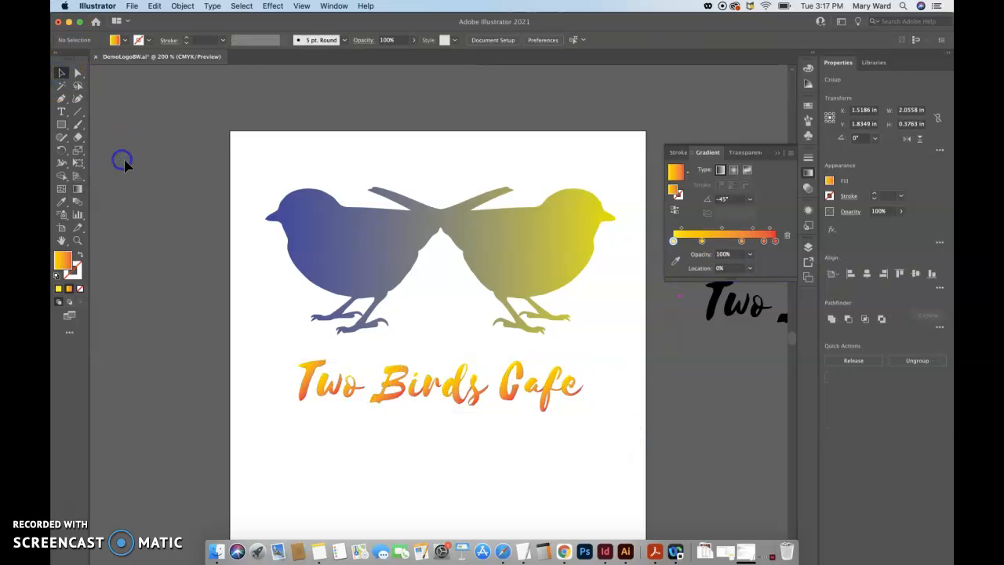
click(403, 399)
click(749, 204)
click(750, 199)
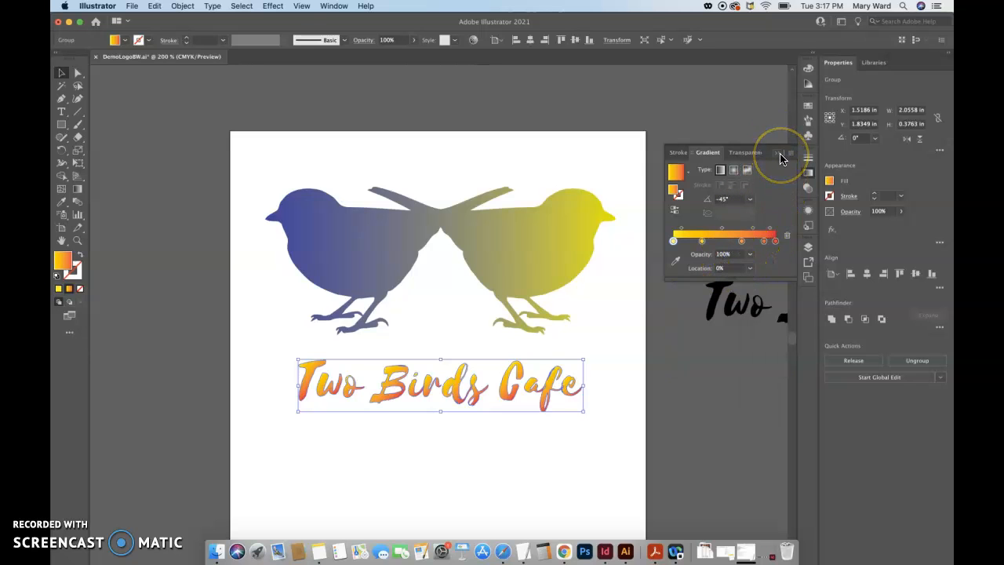
click(779, 159)
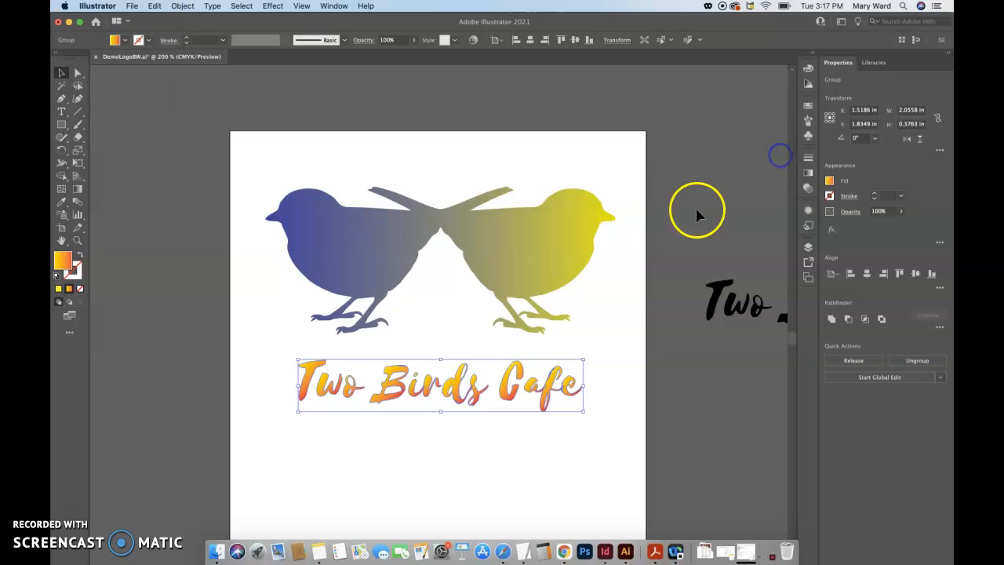
click(644, 266)
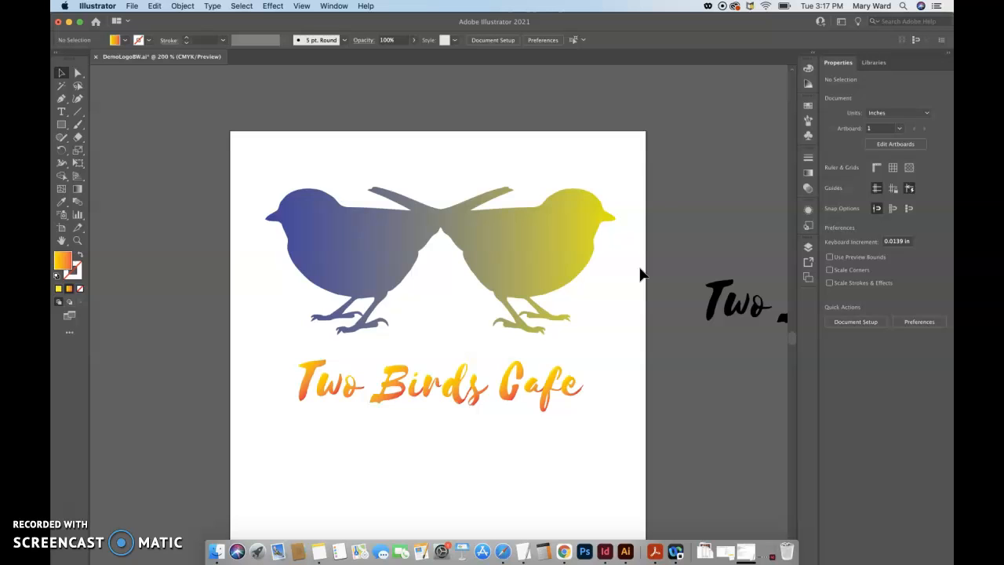
Save the color logo as a separate Adobe Illustrator file named DemoLogoCMYK.ai with the default Illustrator options
click(132, 5)
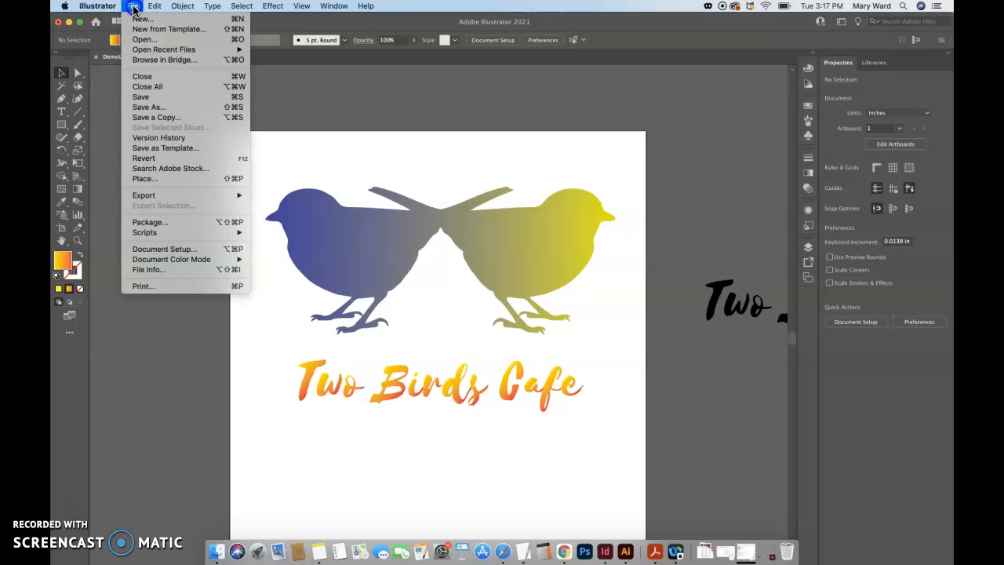
click(157, 107)
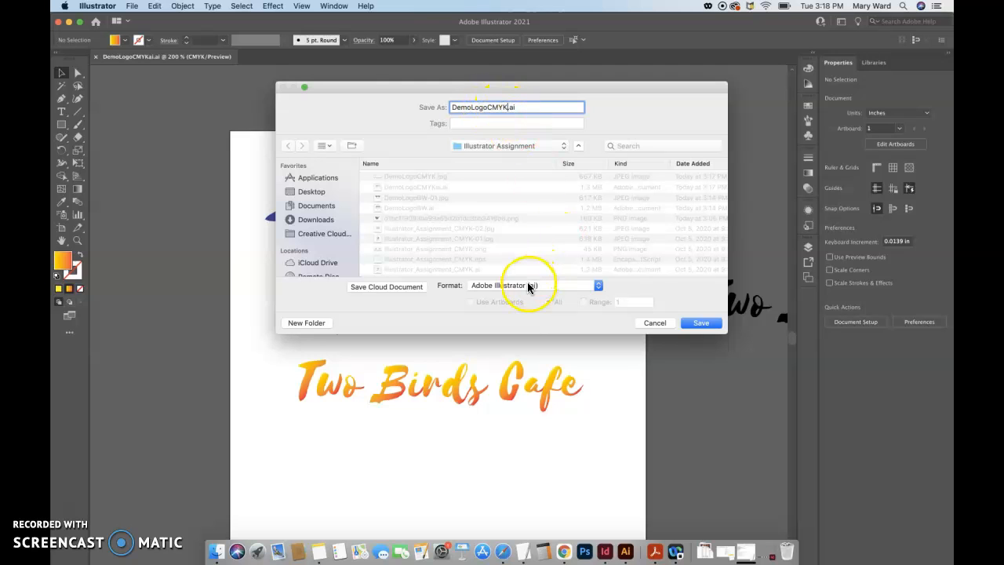
click(704, 323)
click(621, 426)
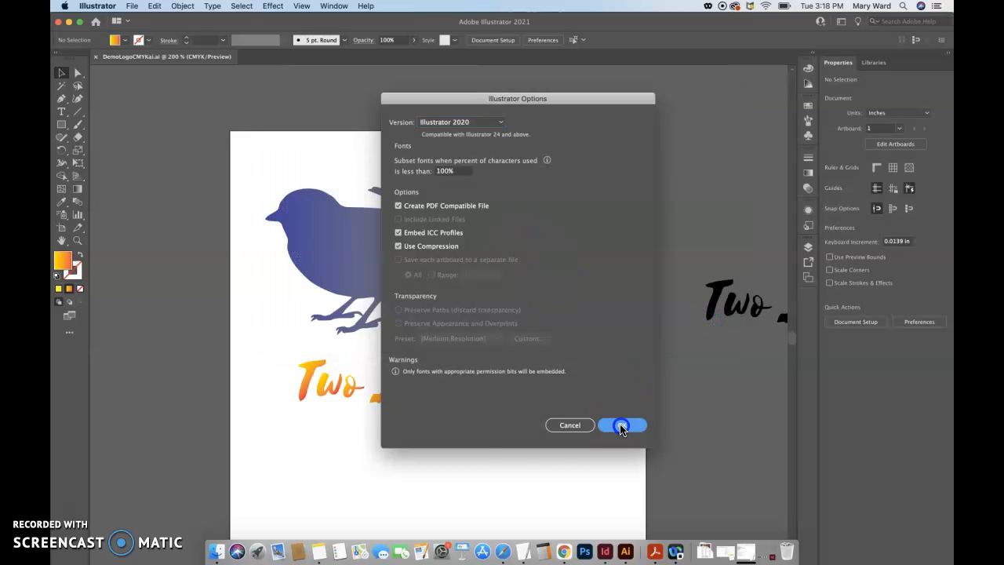
click(134, 7)
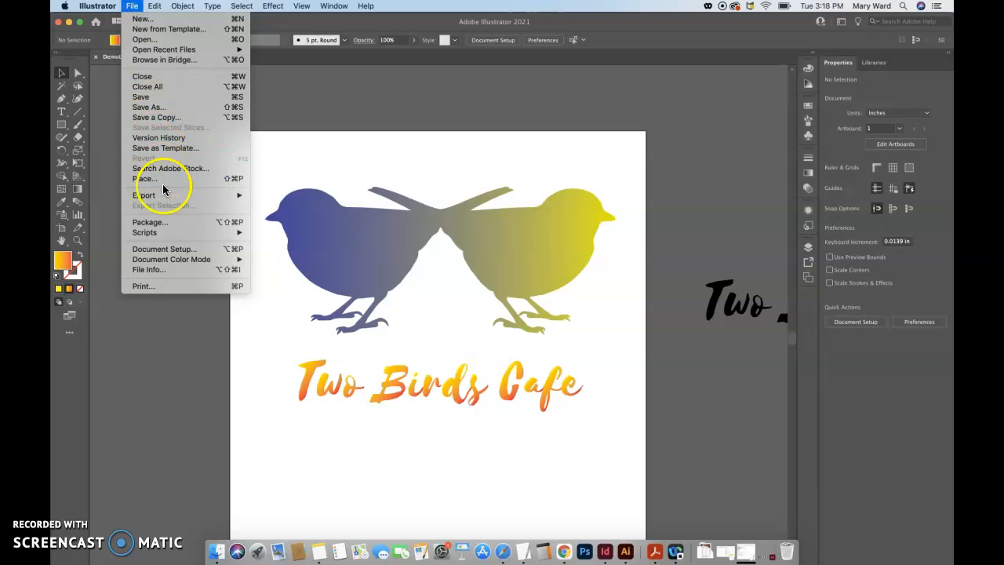
mouse_move(236, 195)
click(271, 193)
click(638, 385)
Export the color logo as DemoLogoCMYK.jpg in JPEG format, using all artboards
click(132, 5)
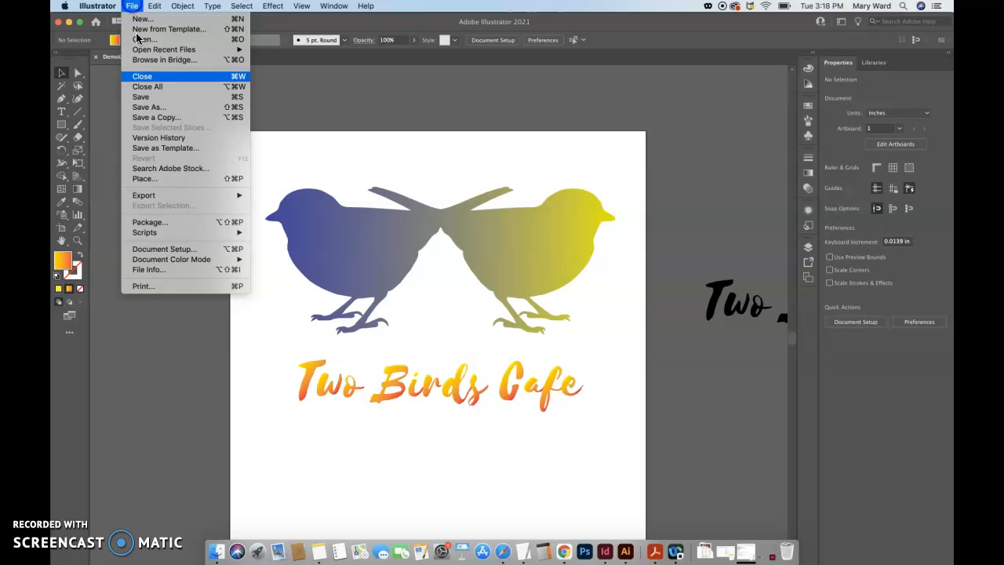
mouse_move(175, 194)
click(262, 203)
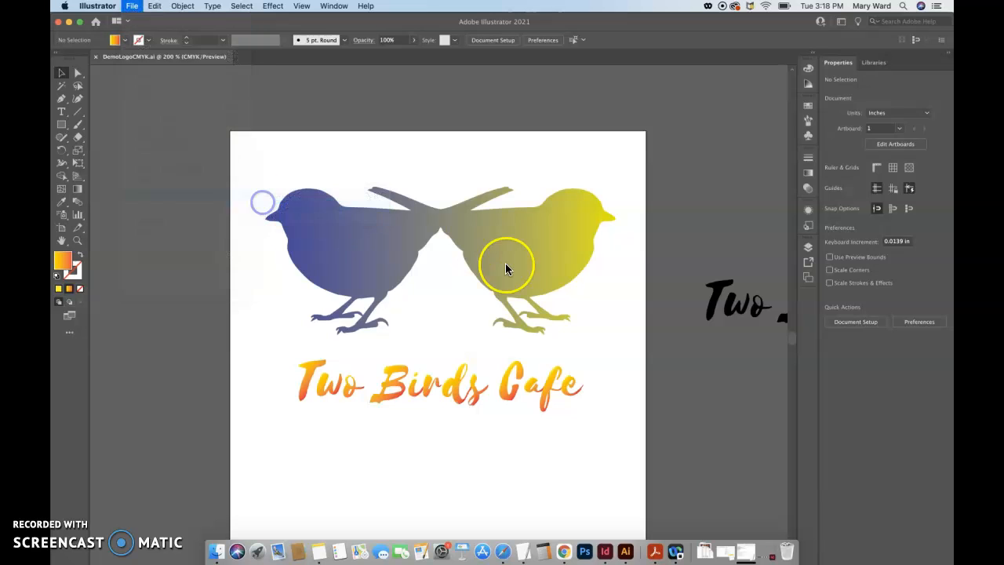
click(427, 302)
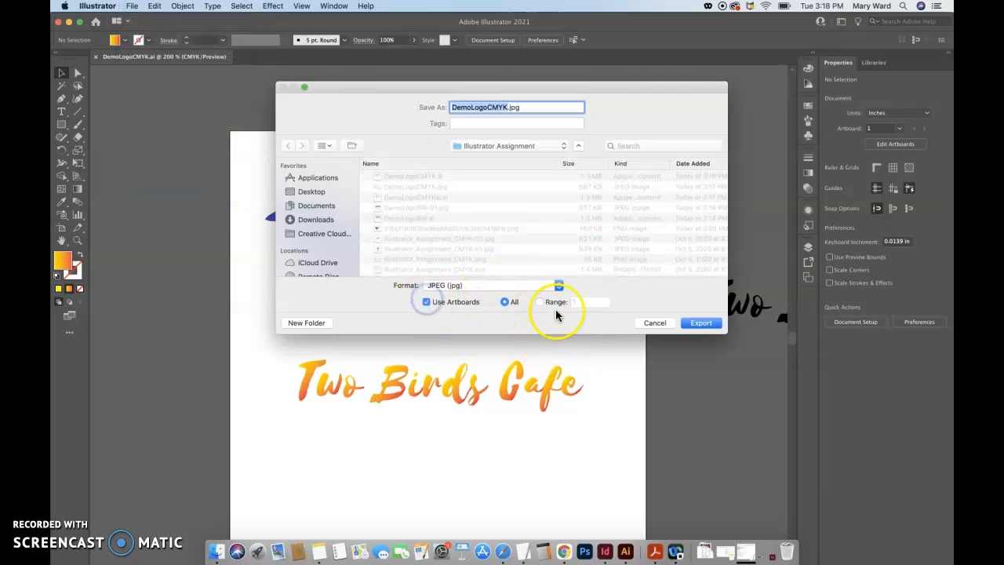
click(701, 324)
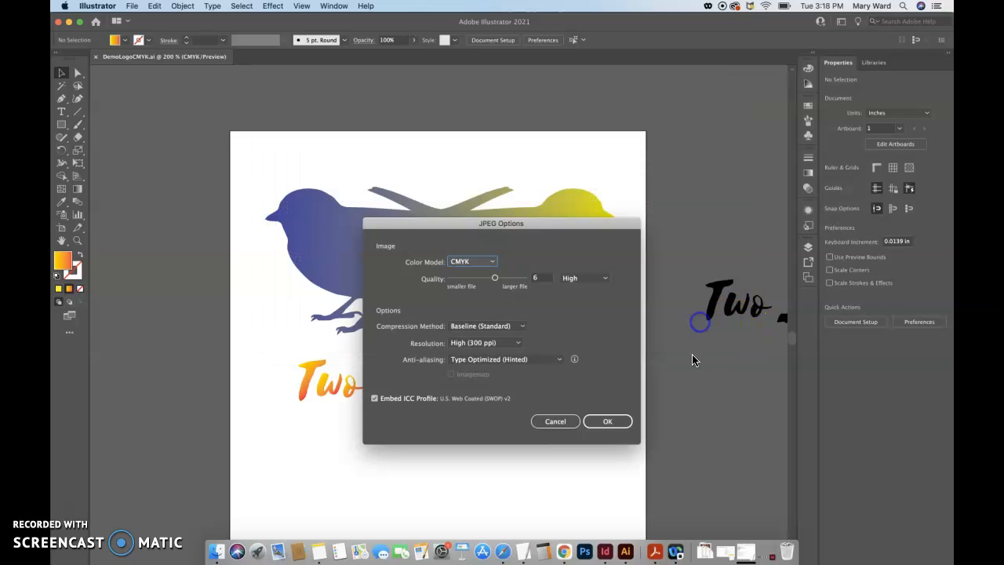